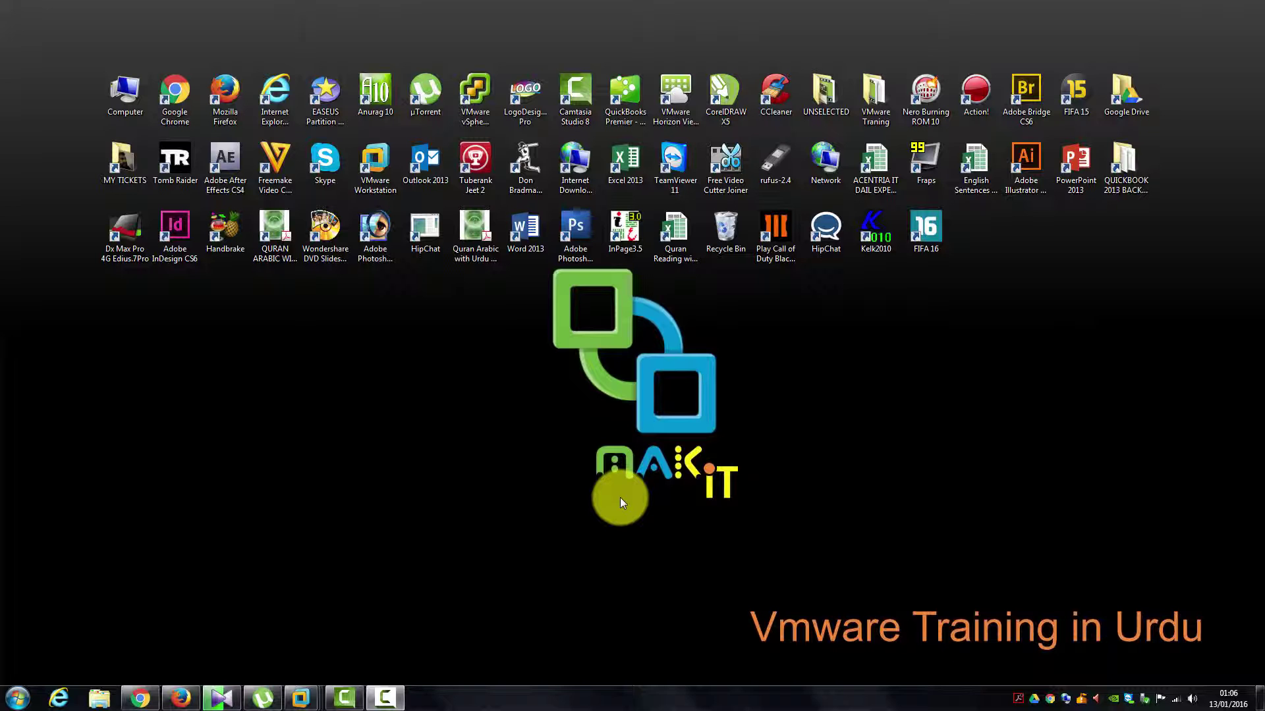
Step: Move between the MAK-COM-01 and MAK-CON-01 machines and select MAK-COM-01's View Composer installer
mouse_move(310, 697)
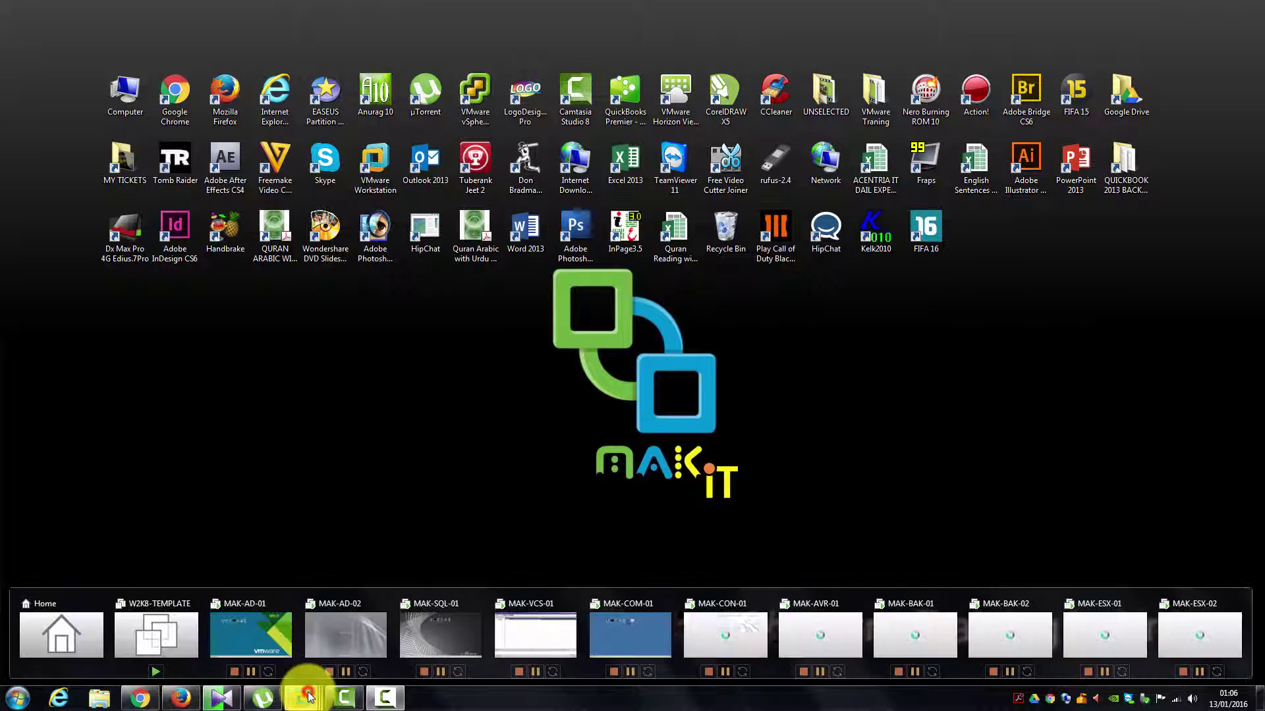
left_click(335, 631)
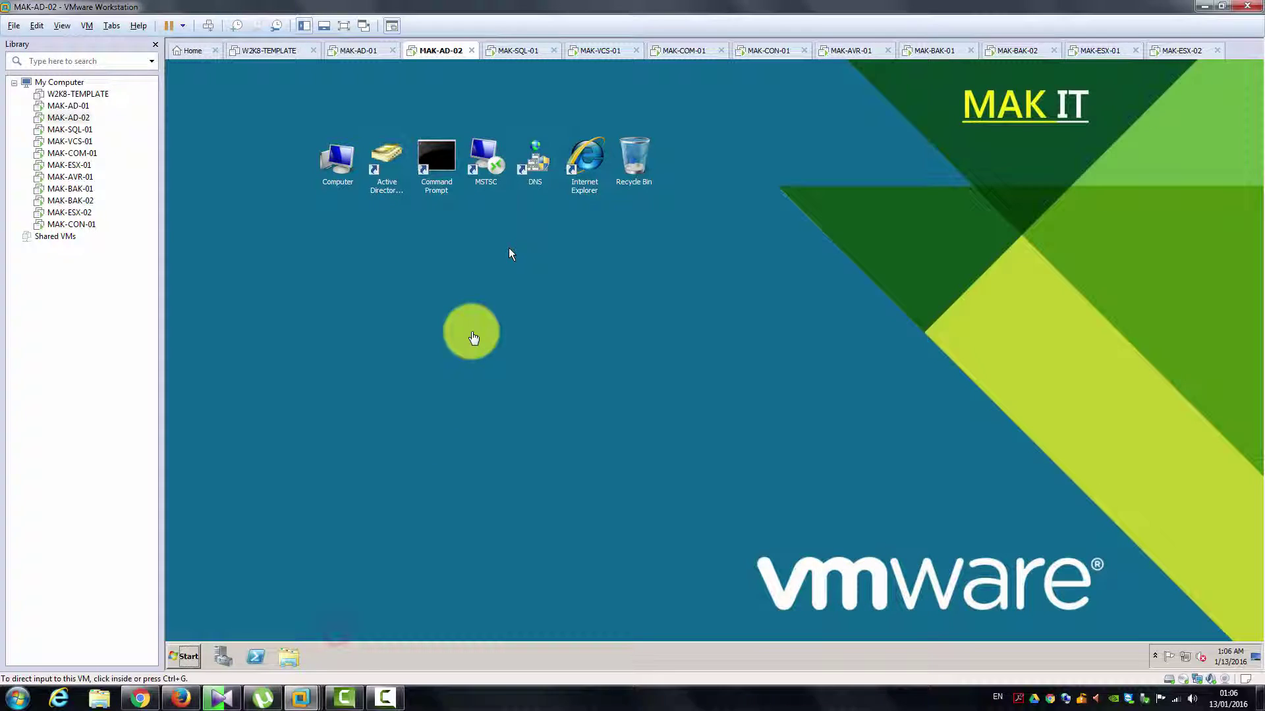
left_click(681, 52)
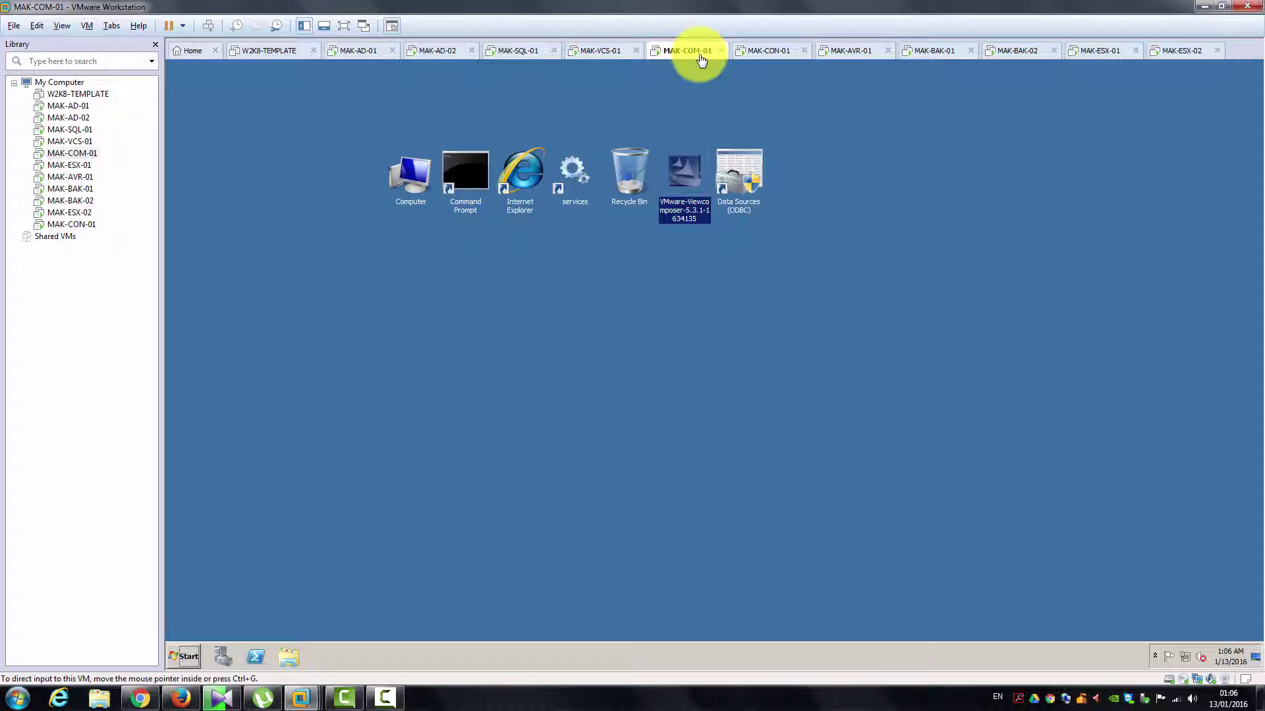
left_click(766, 53)
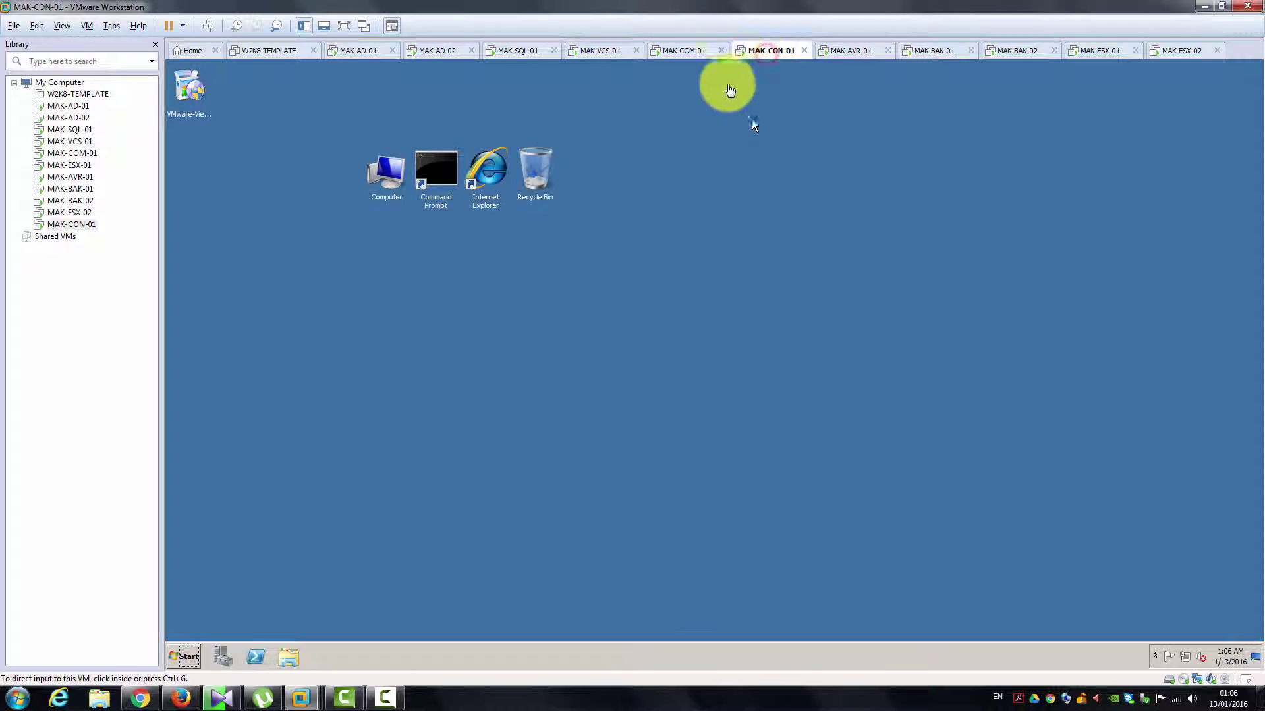
left_click(196, 92)
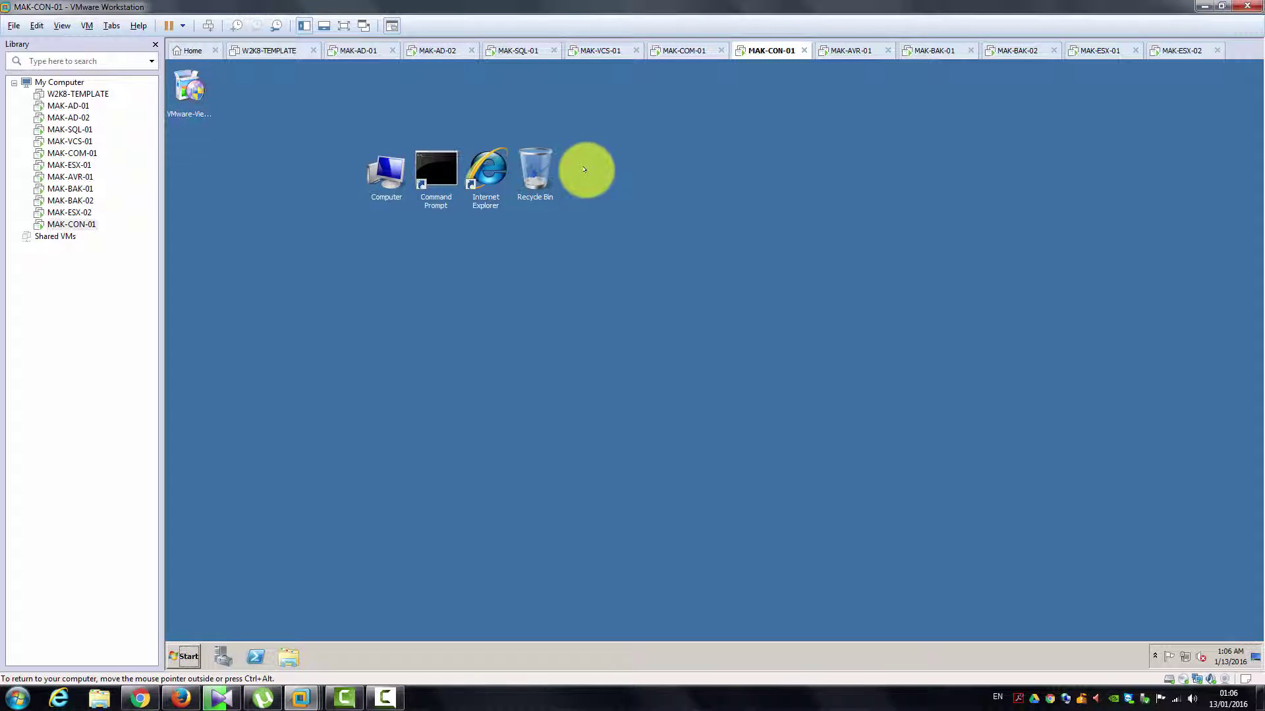
left_click(688, 51)
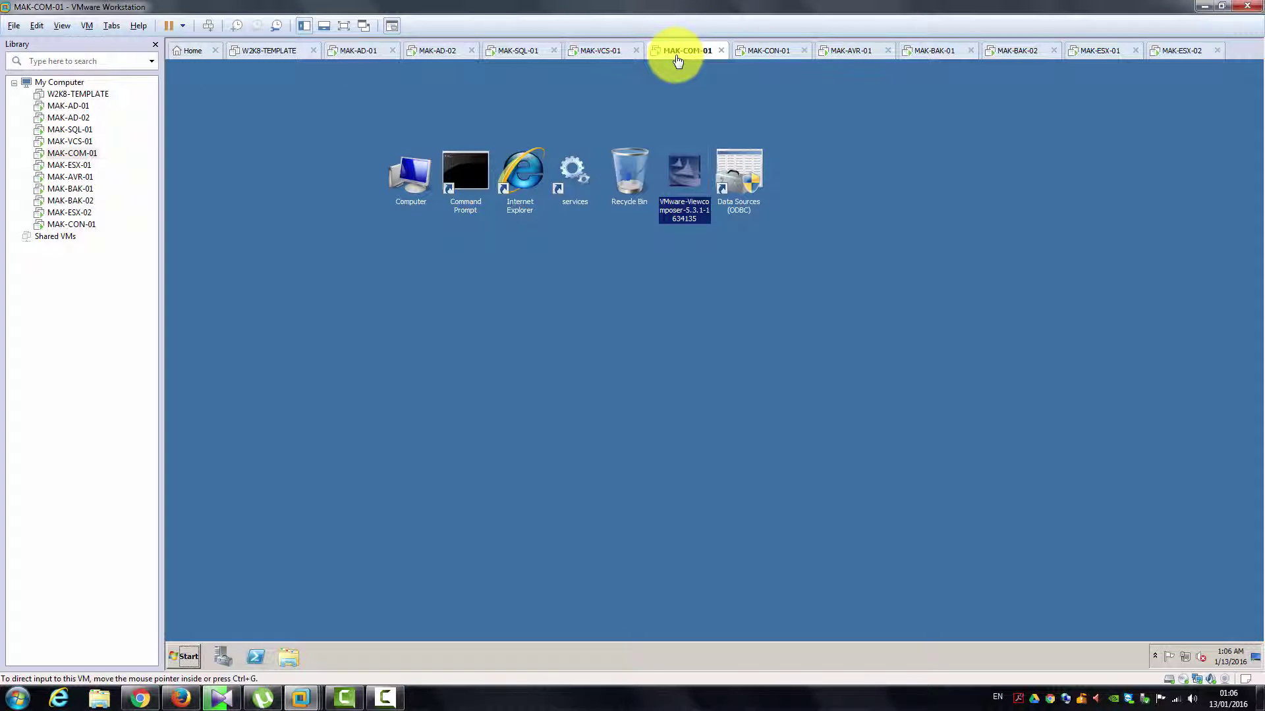
left_click(686, 202)
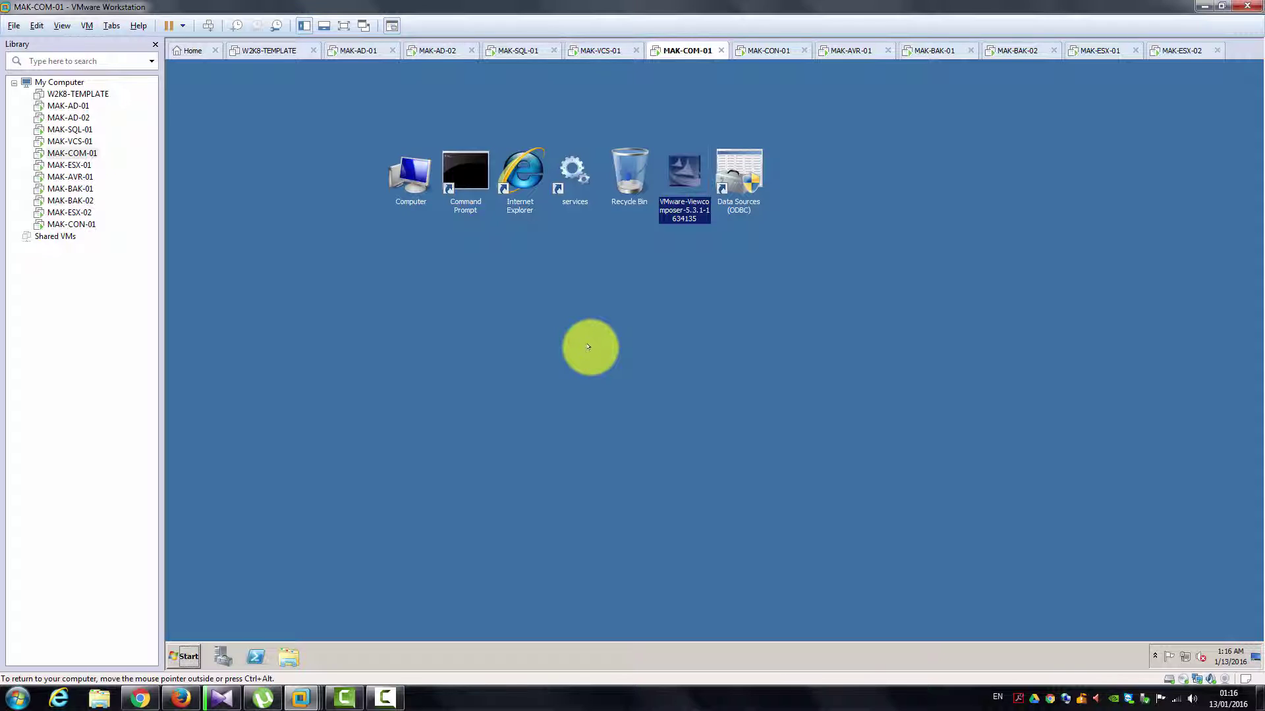
Step: Bring Firefox's my.vmware.com Horizon View downloads page to the front
left_click(177, 697)
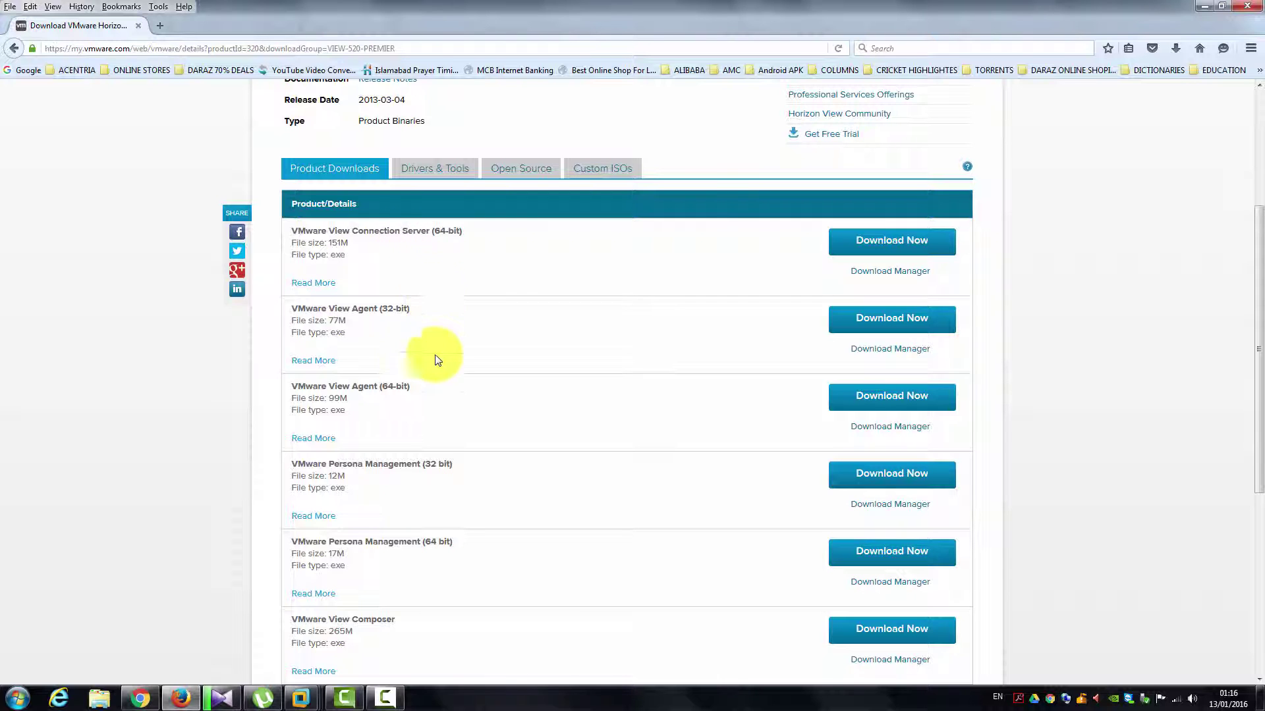
Step: Return to VMware Workstation, go to MAK-SQL-01 and select the SQL Server Management Studio shortcut
mouse_move(309, 695)
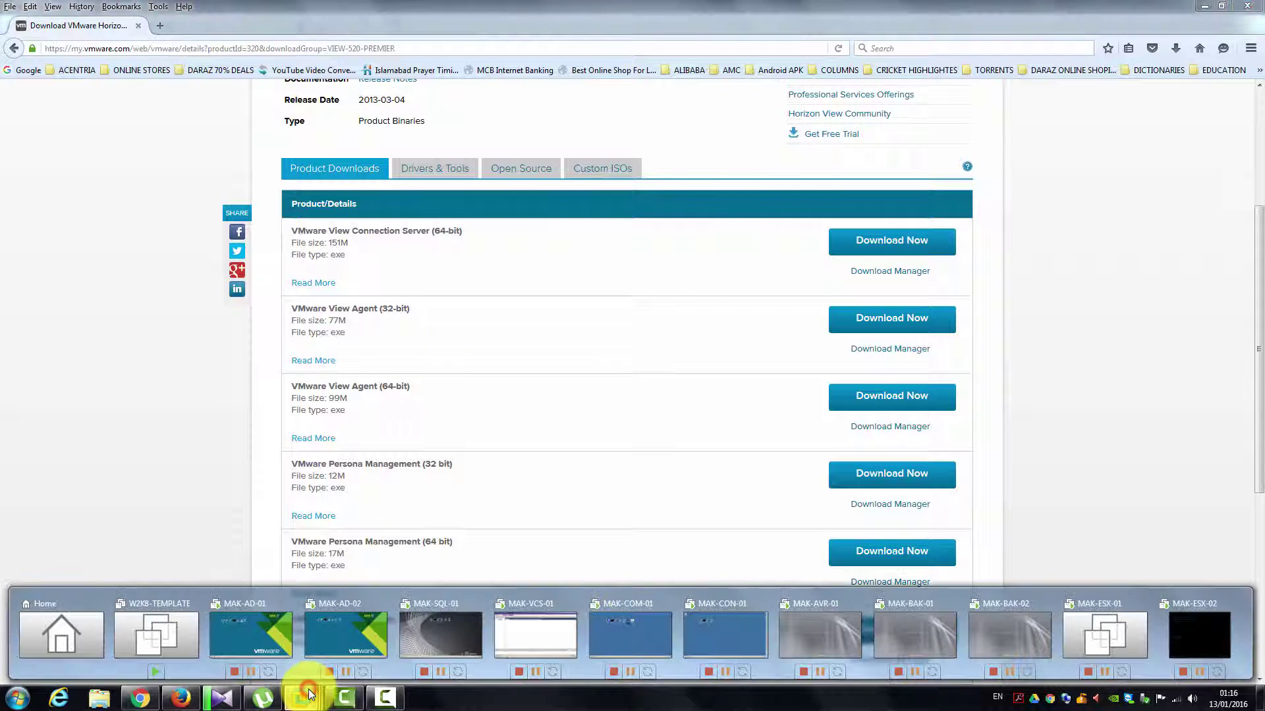
left_click(702, 641)
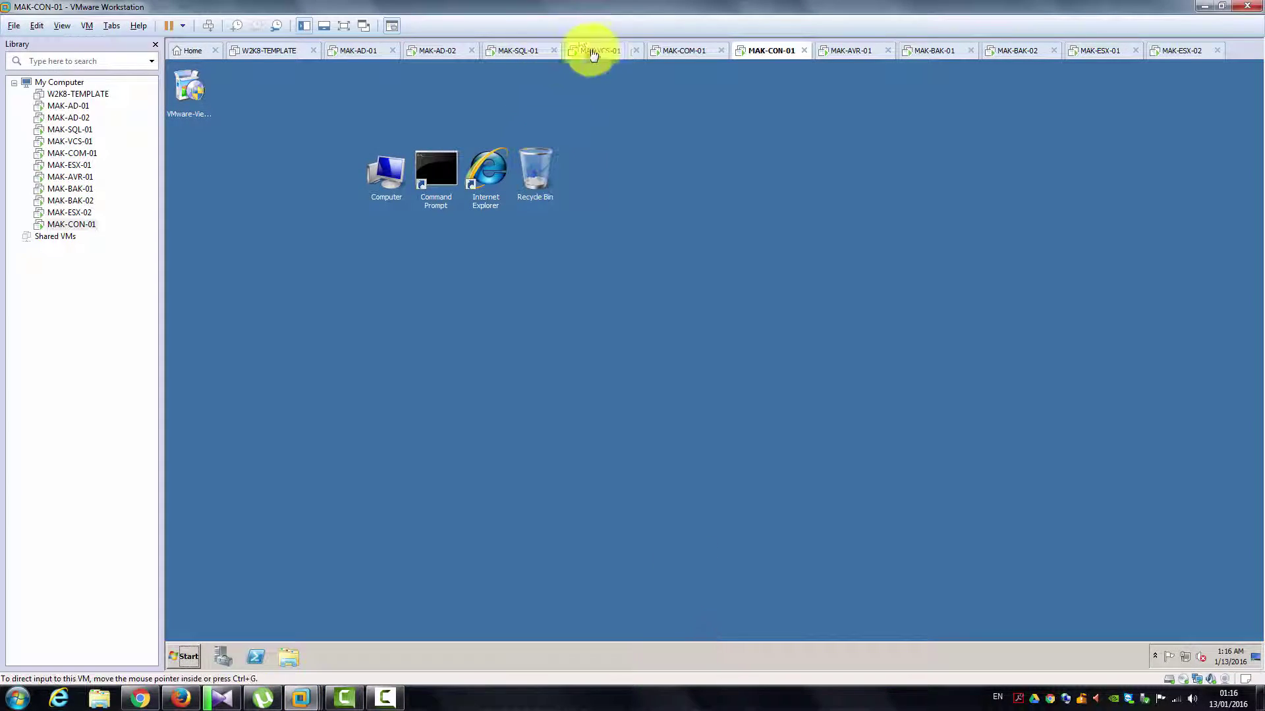
left_click(704, 59)
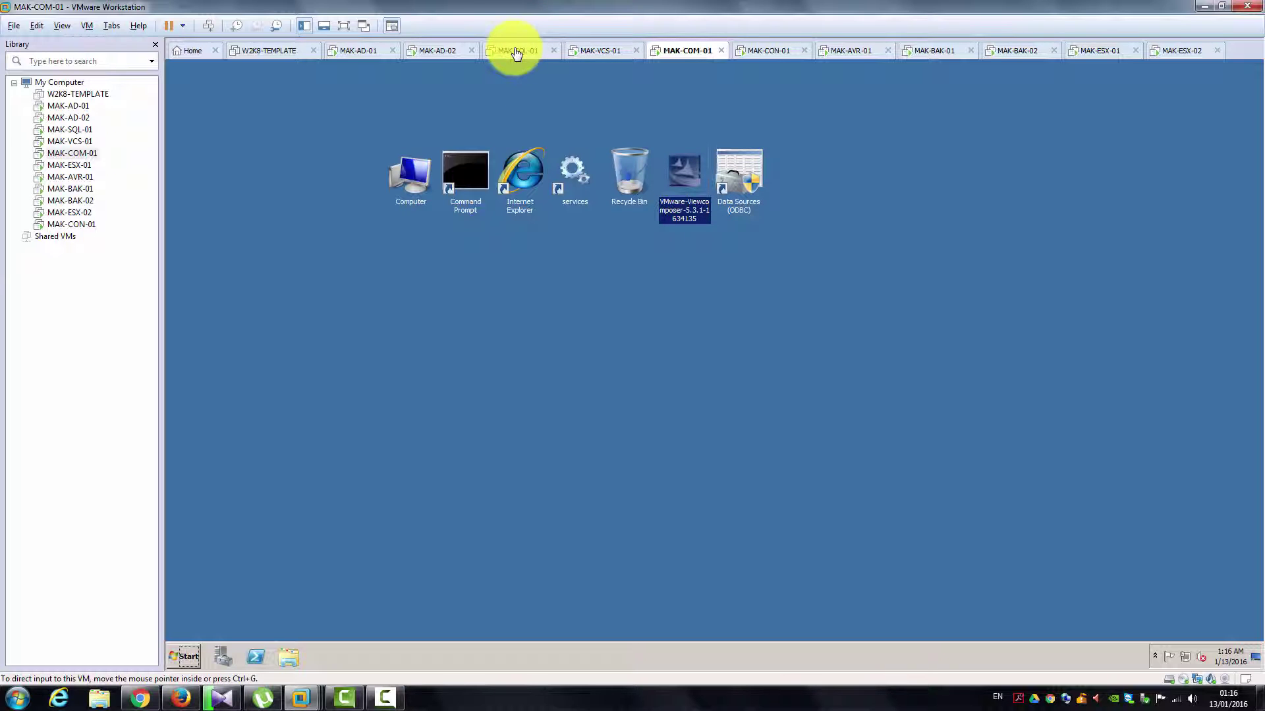
left_click(515, 51)
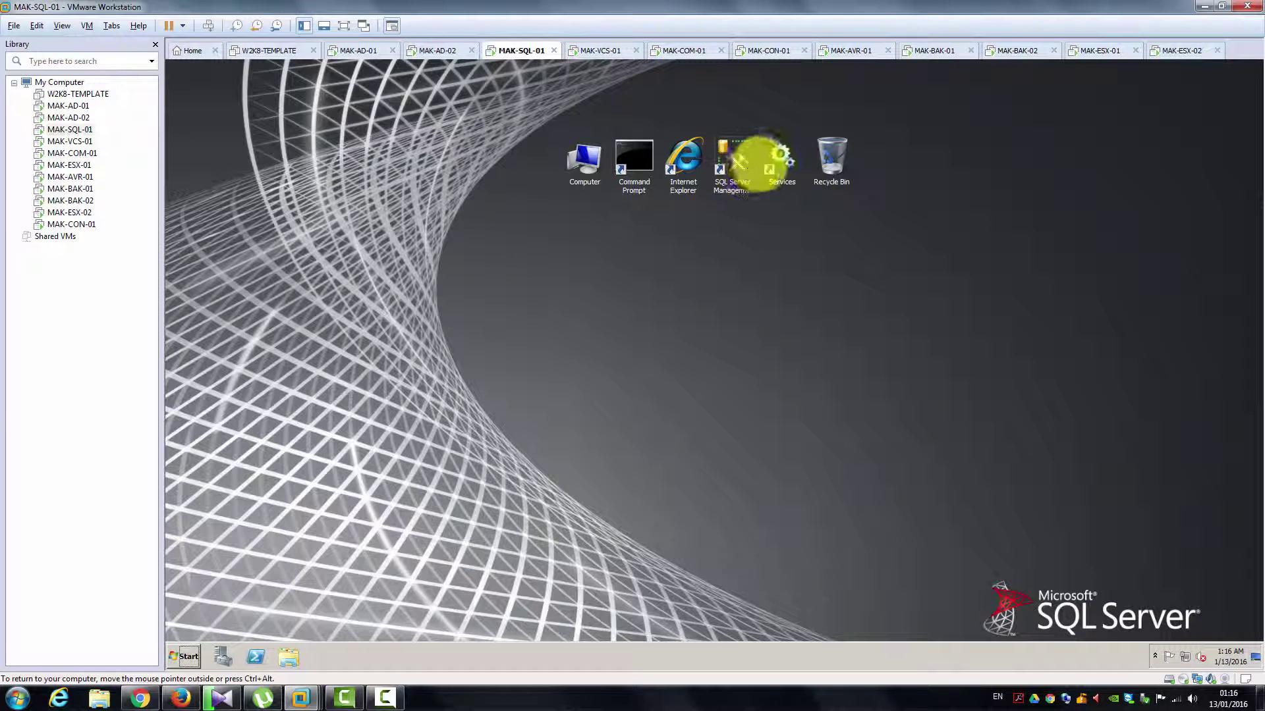
left_click(739, 159)
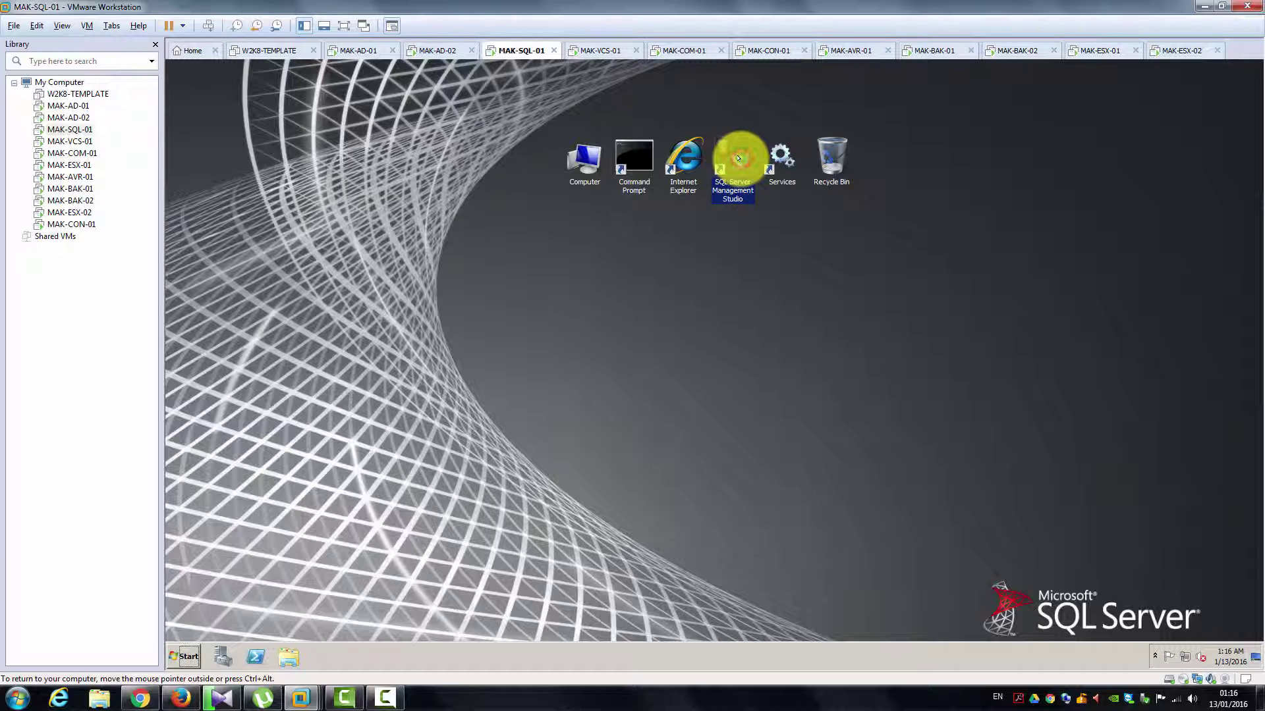
Step: Launch SQL Server Management Studio, connect to the local instance and expand its Databases node
double_click(738, 158)
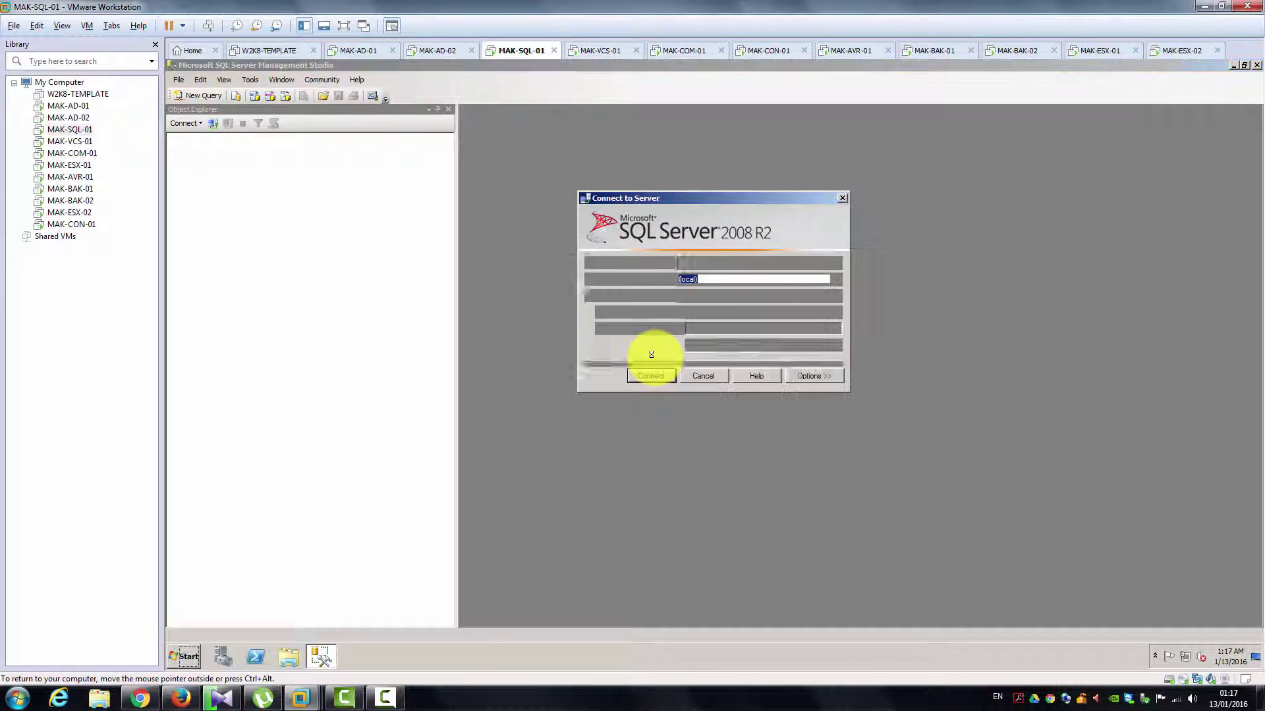
left_click(658, 376)
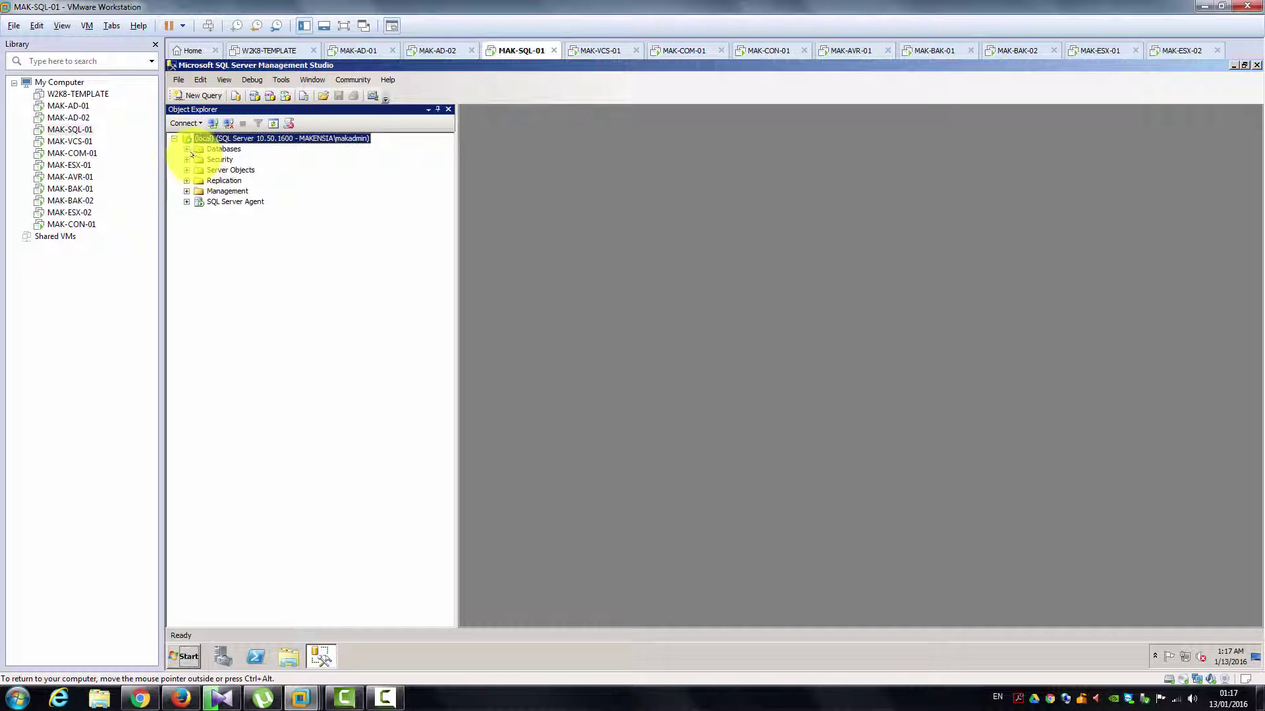
left_click(187, 149)
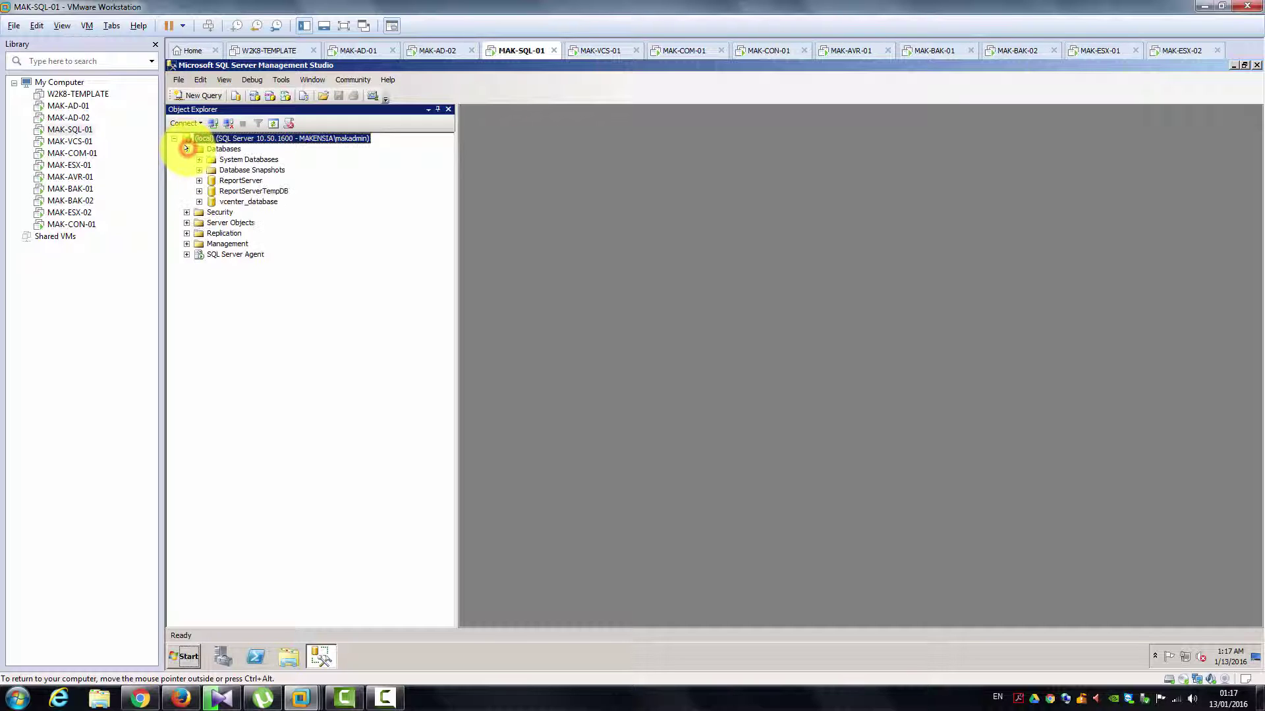
right_click(224, 149)
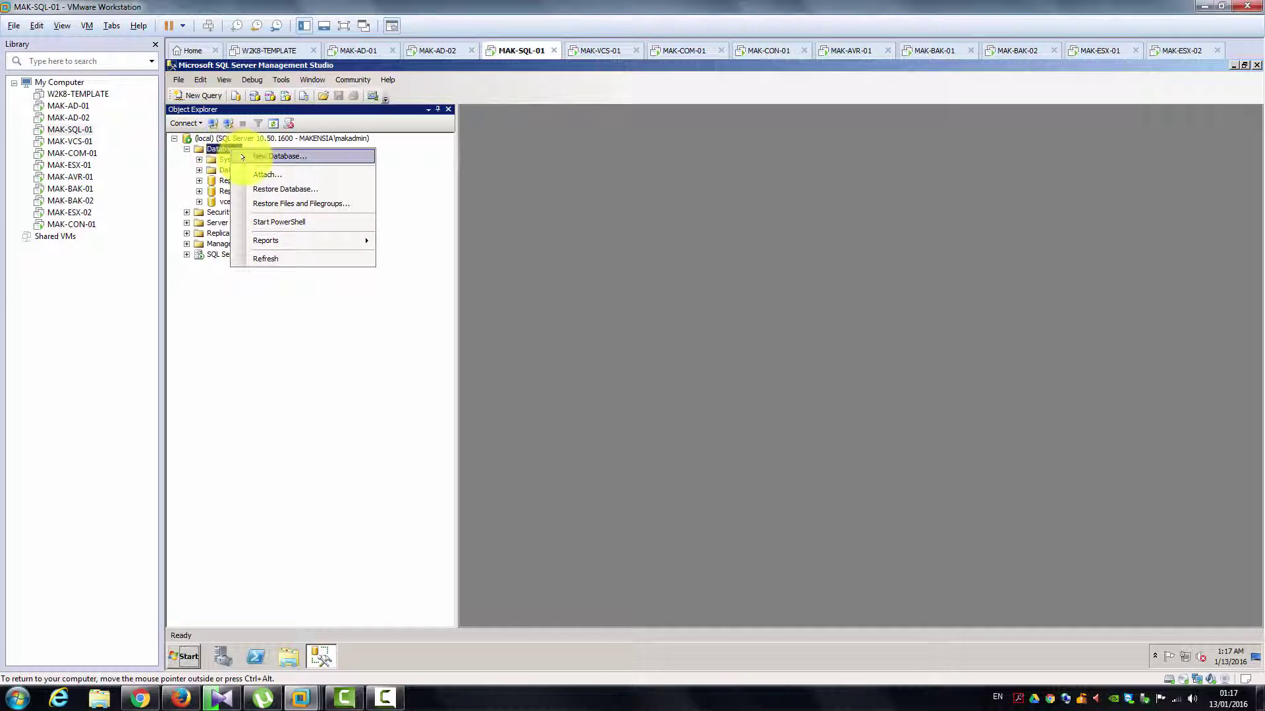
Step: Create the database viewhorizon_database with the Simple recovery model and select it
left_click(240, 156)
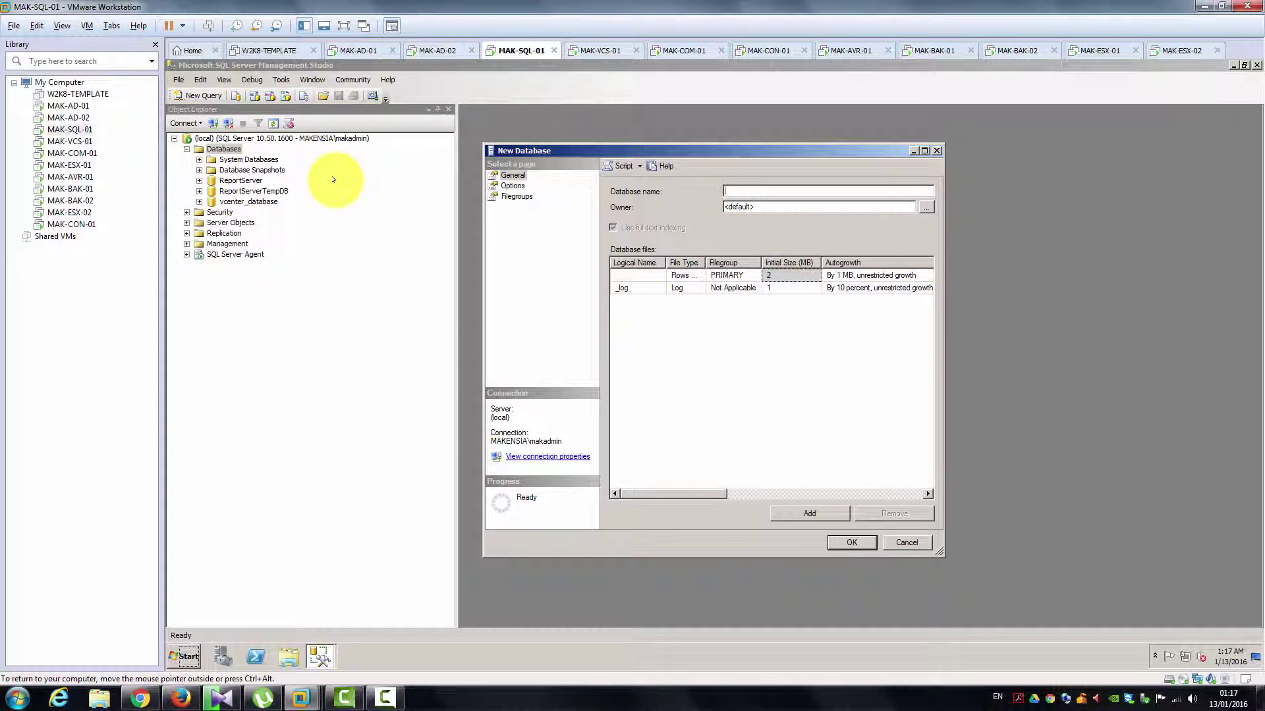
type("viewhorizon_database")
left_click(515, 186)
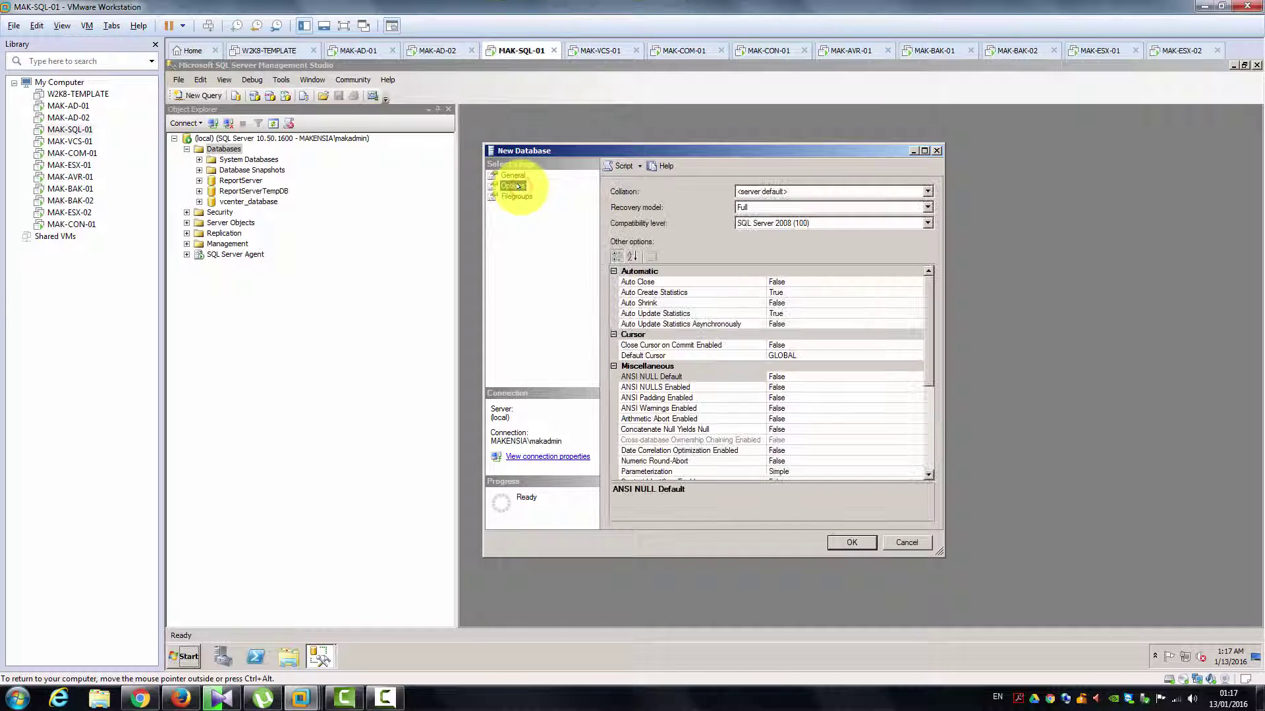
left_click(768, 210)
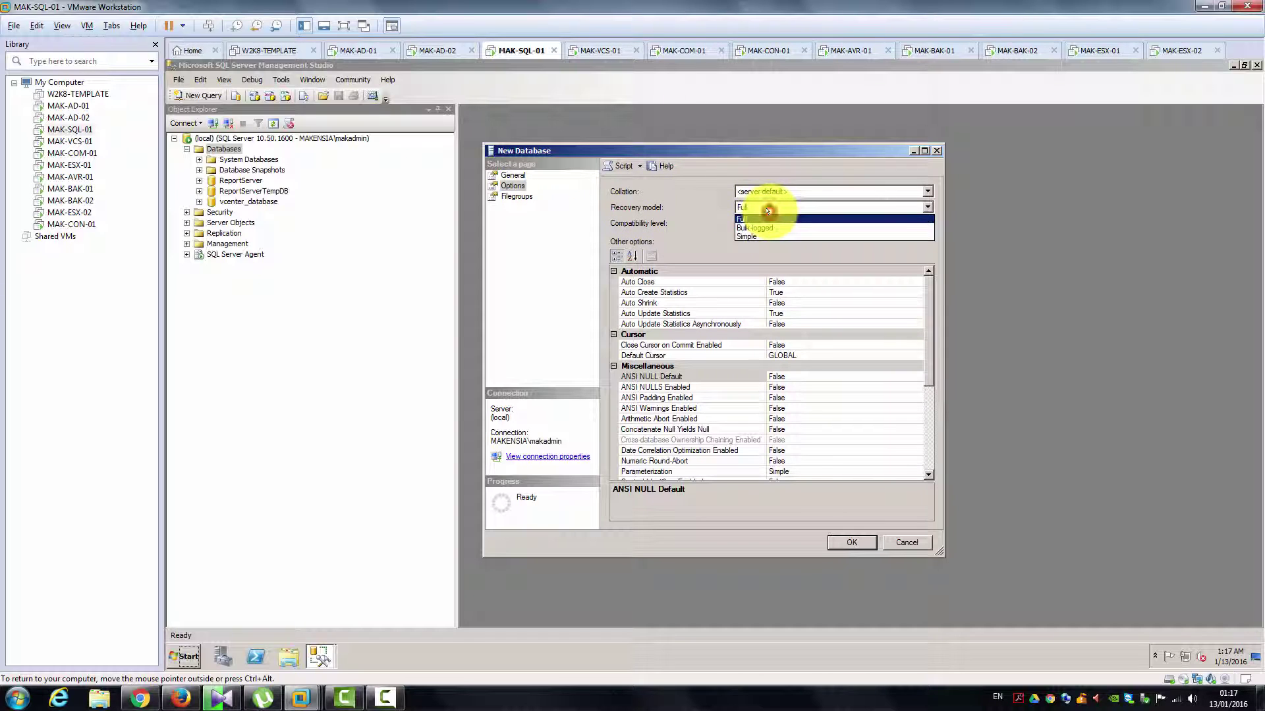
left_click(775, 232)
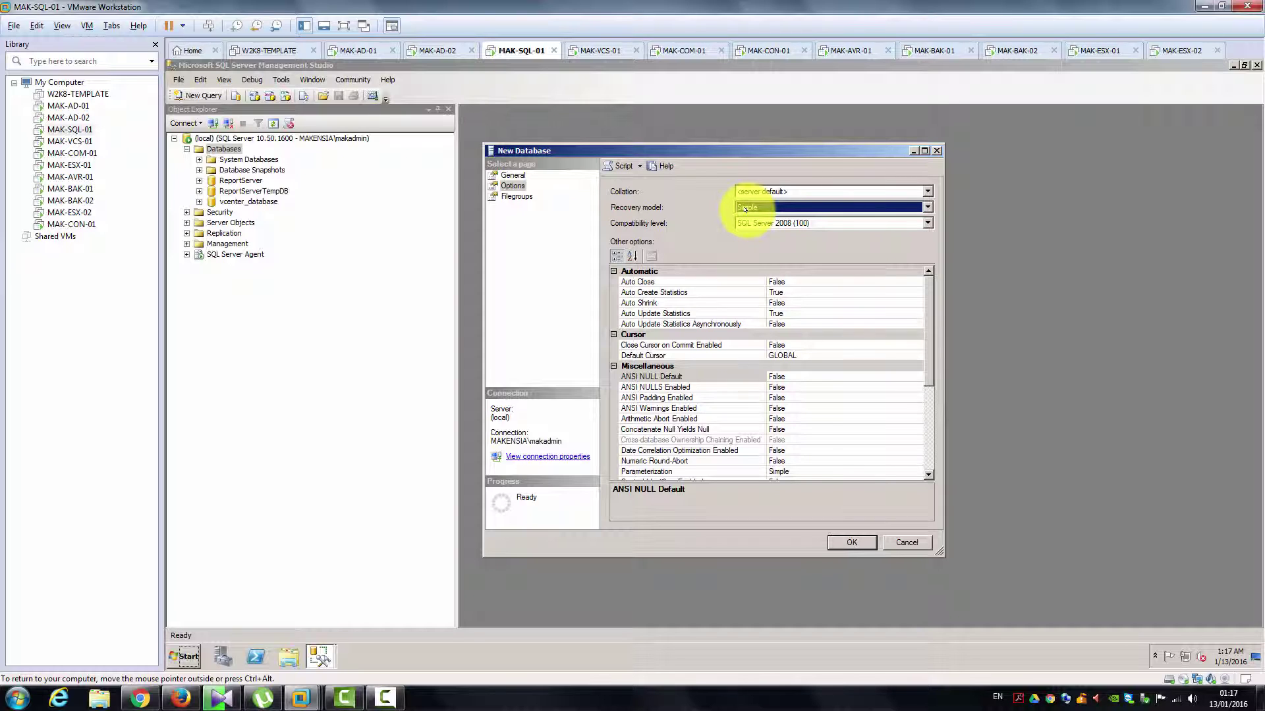
left_click(745, 209)
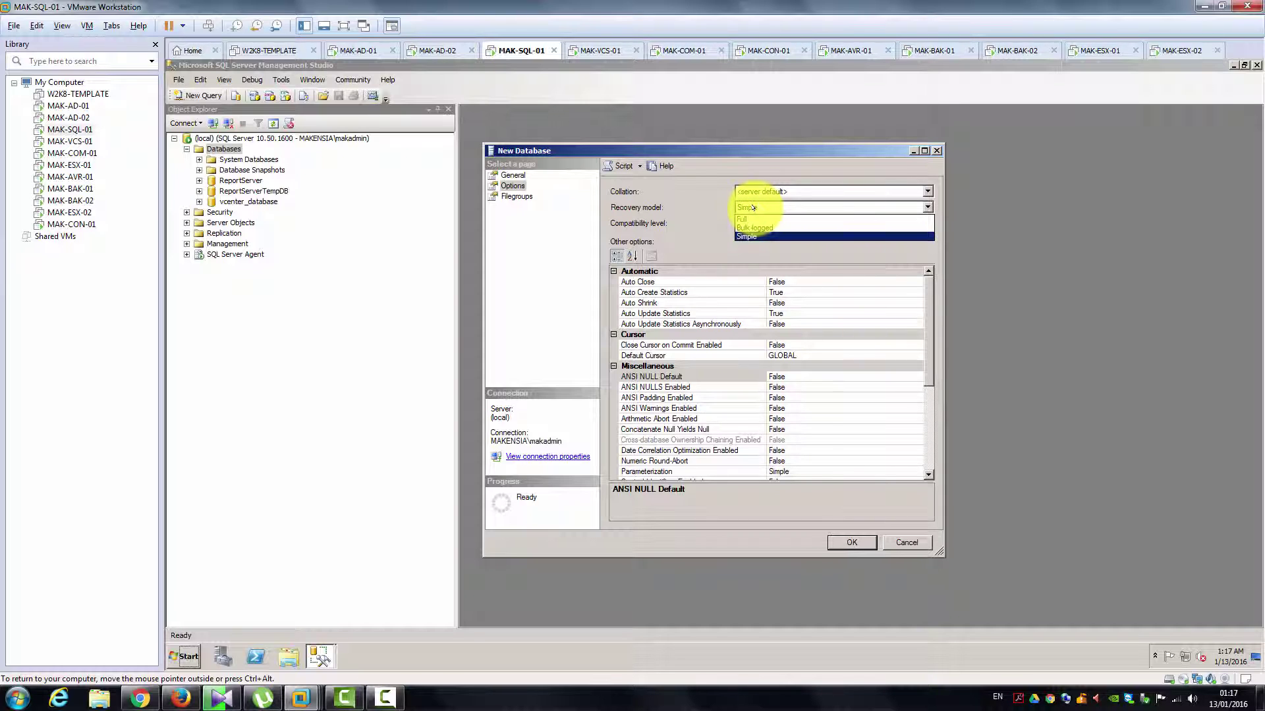
left_click(704, 191)
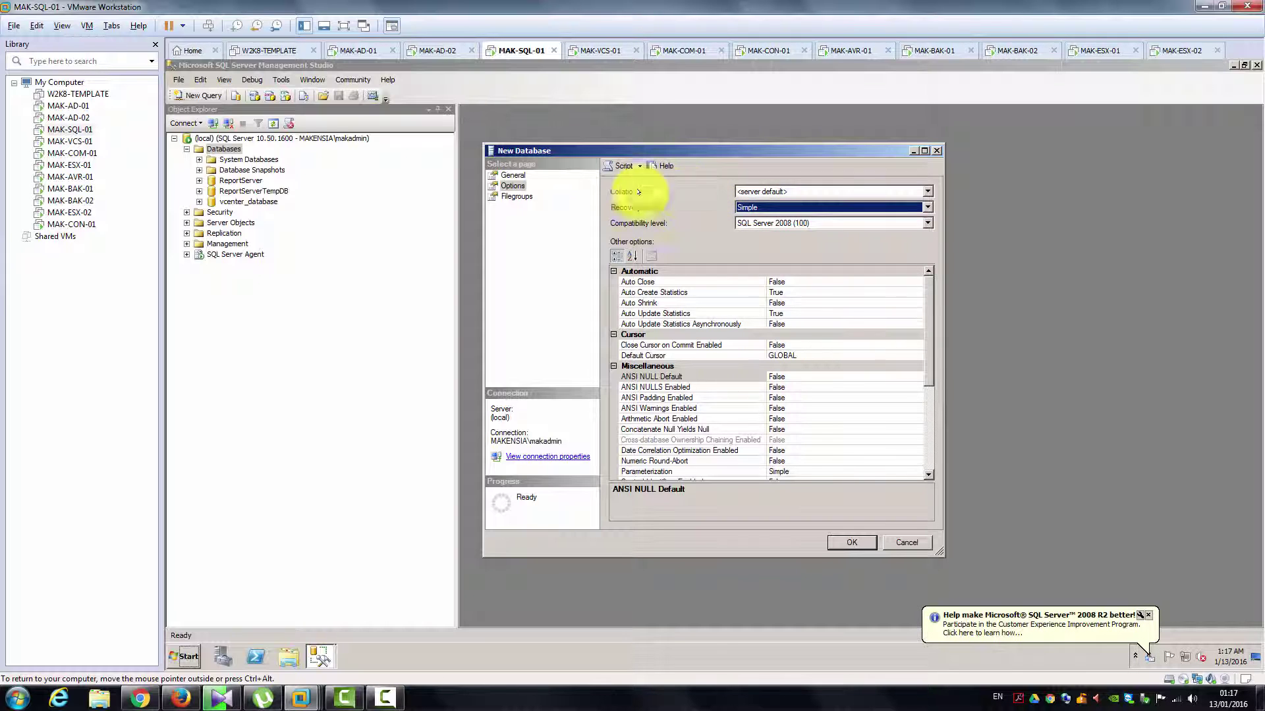
left_click(851, 542)
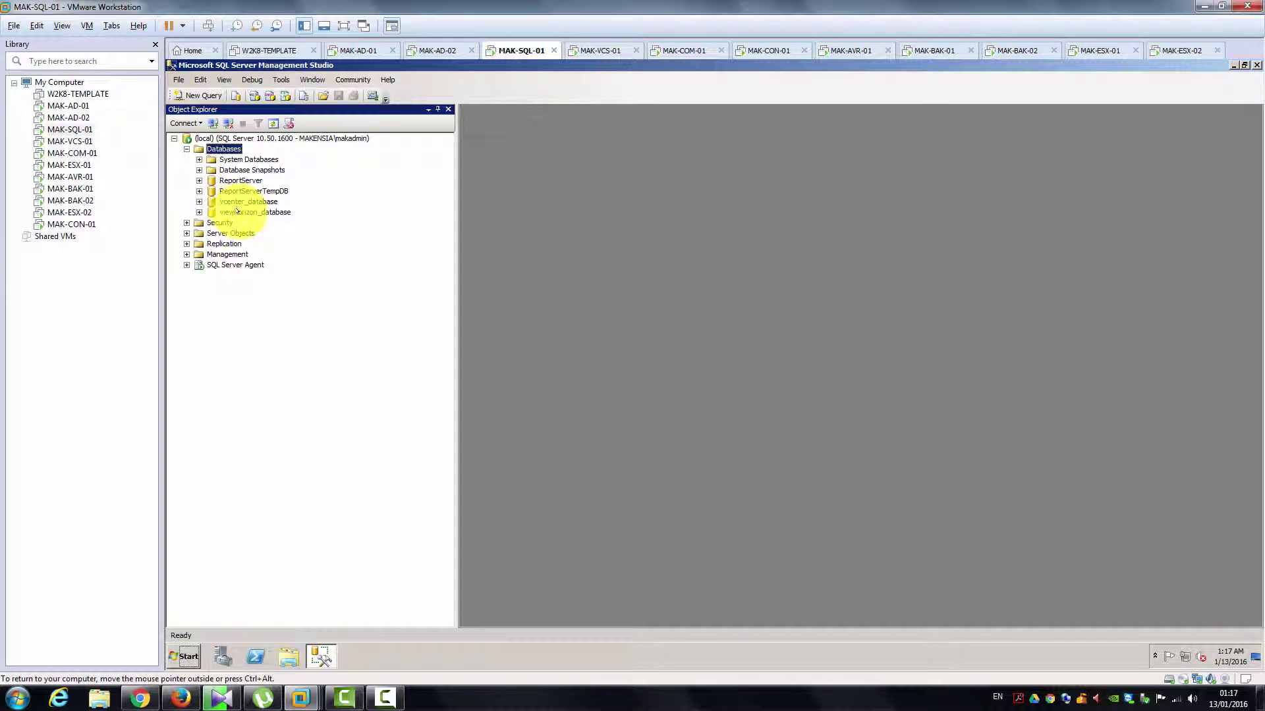
left_click(237, 211)
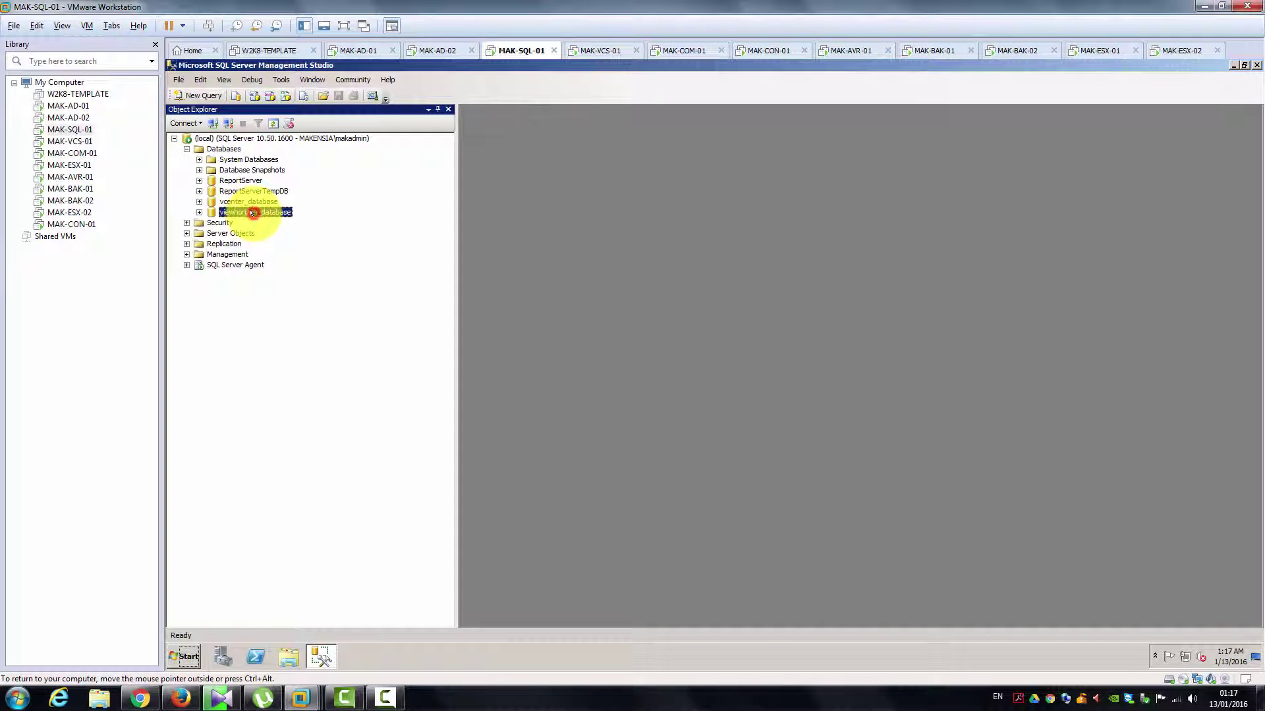
Step: Start a new viewhorizon login using SQL Server authentication, a password, and no policy enforcement
left_click(187, 222)
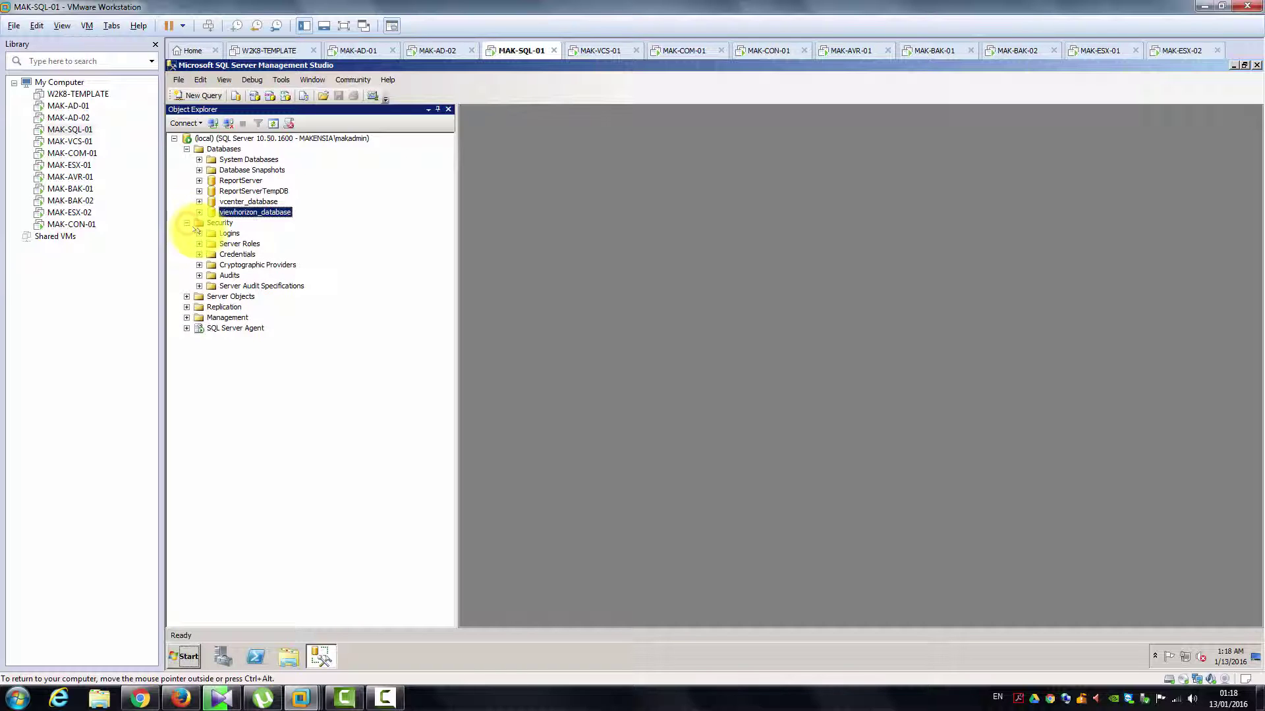
left_click(199, 233)
right_click(229, 234)
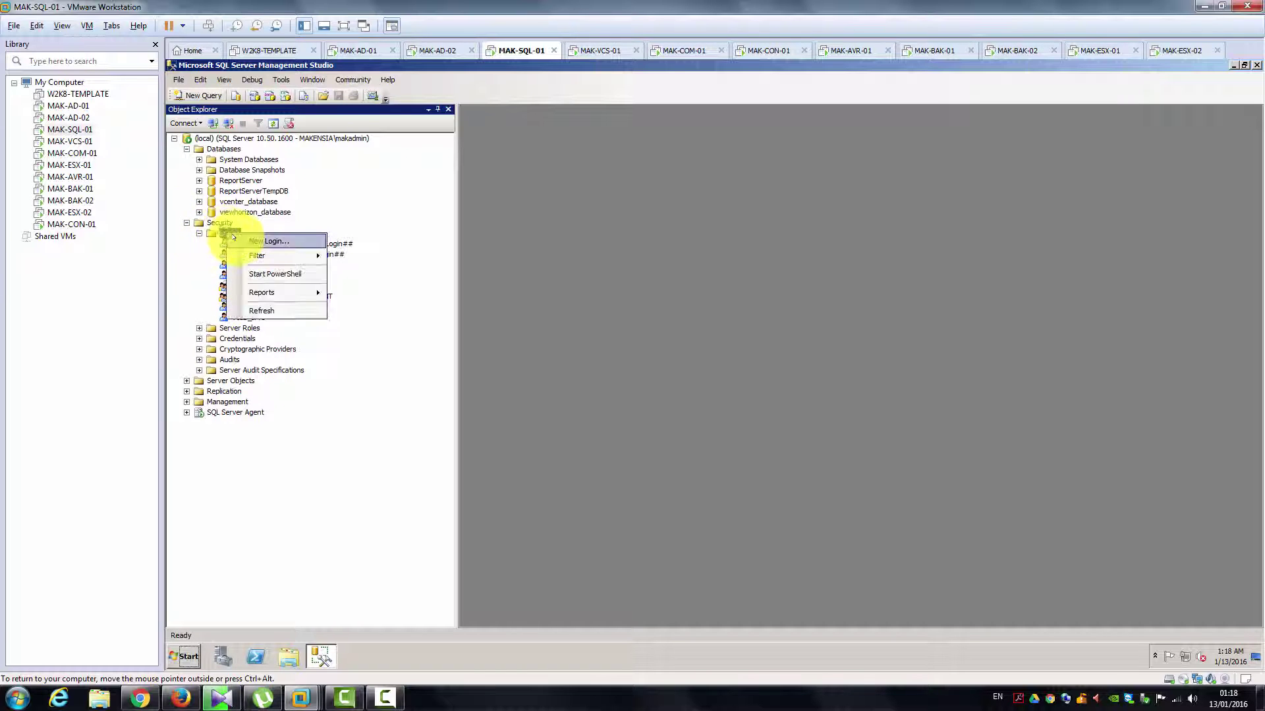
key("Escape")
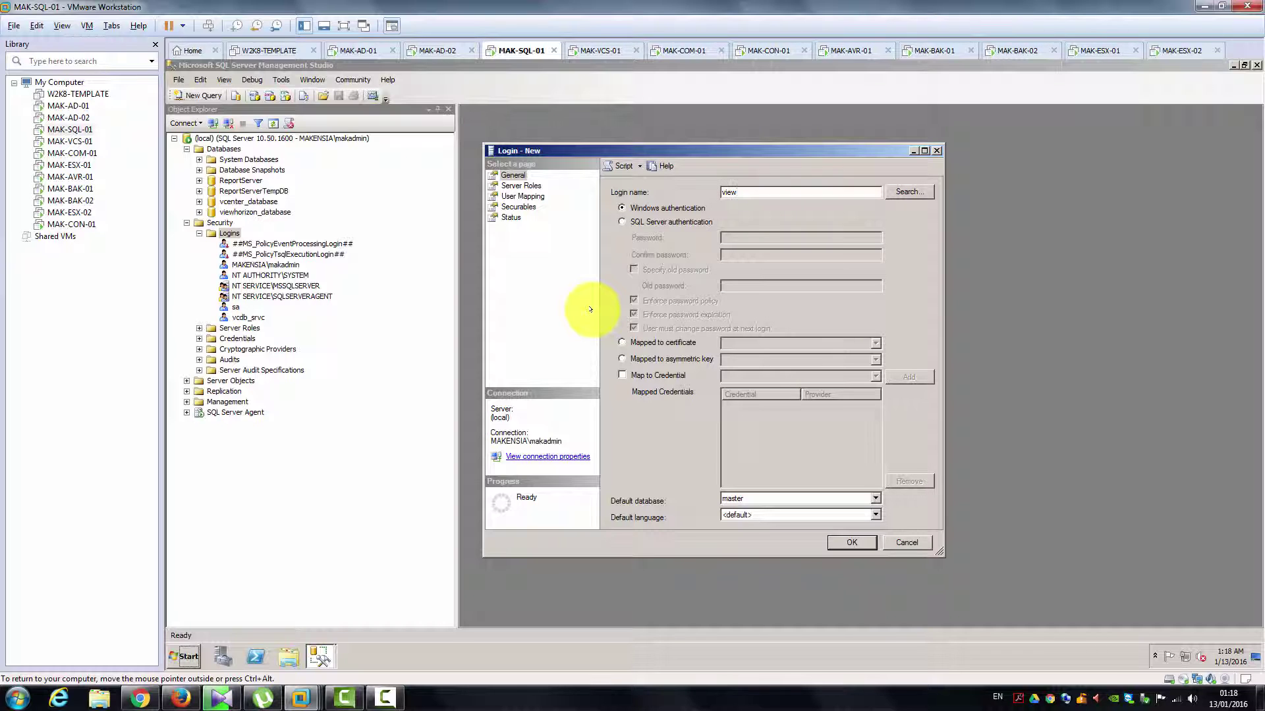
type("viewhorizon_srvc")
key("Tab")
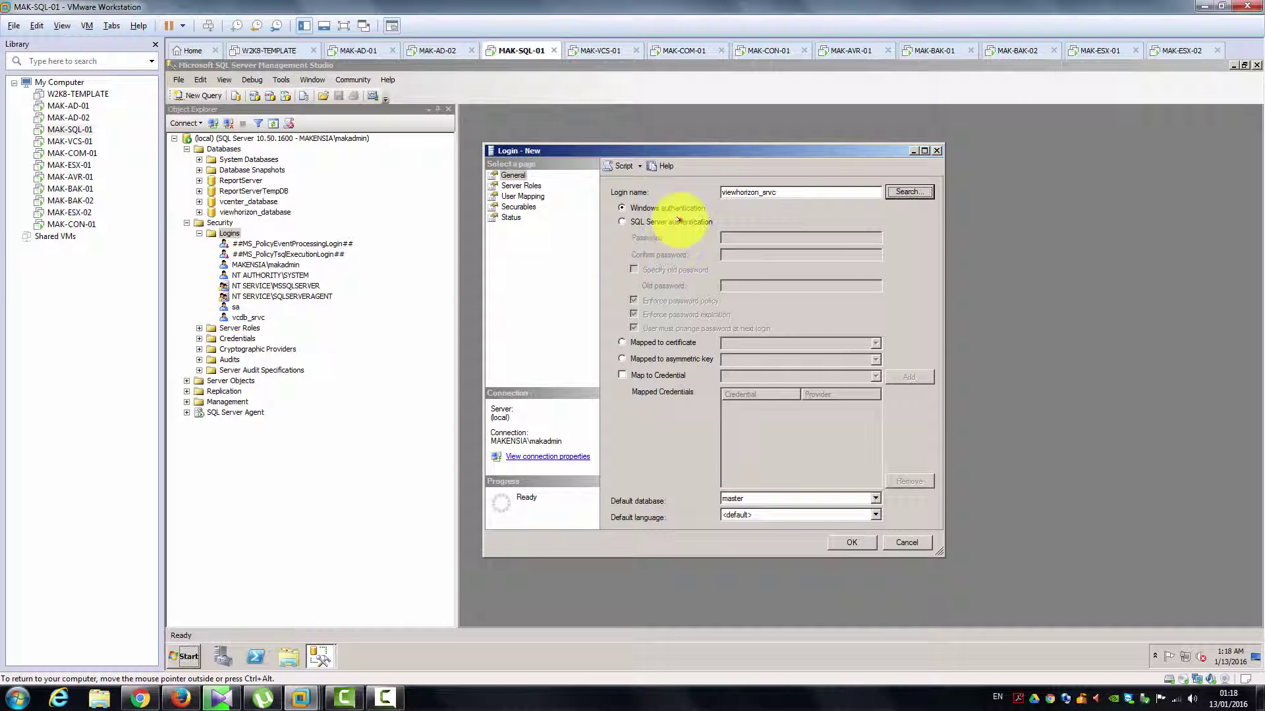
left_click(675, 222)
left_click(752, 235)
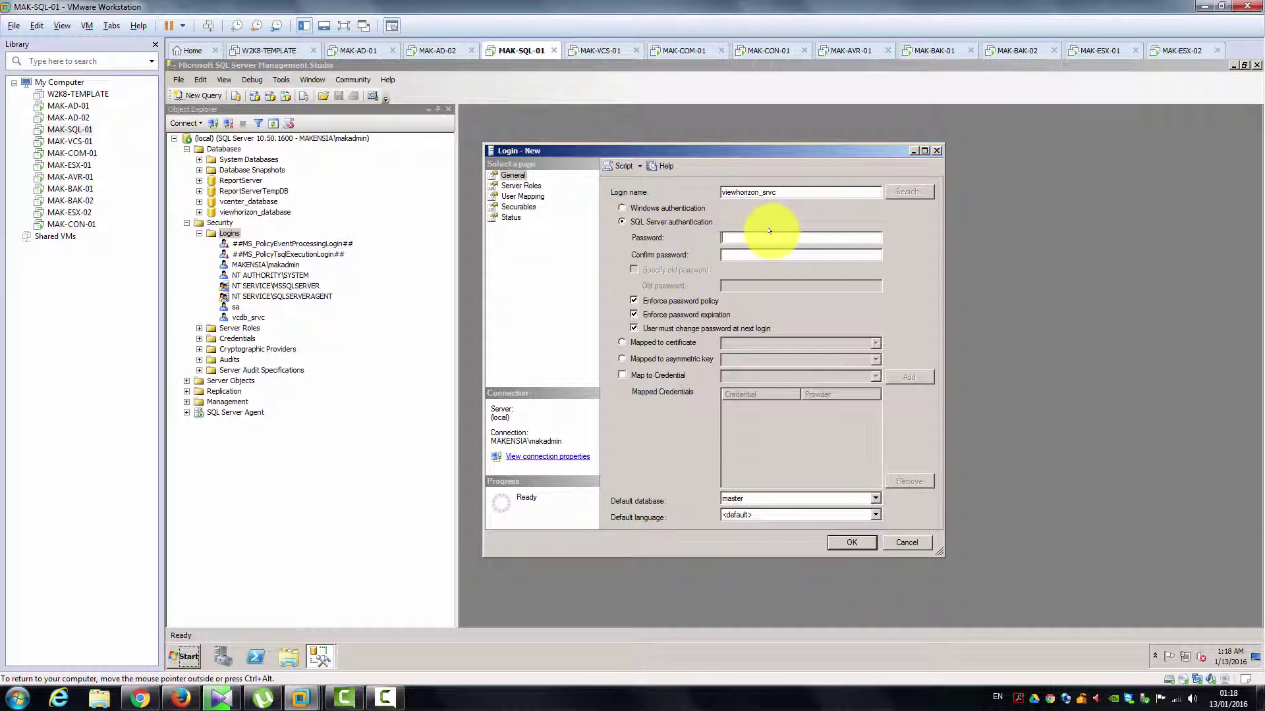
type("•••••••••••••")
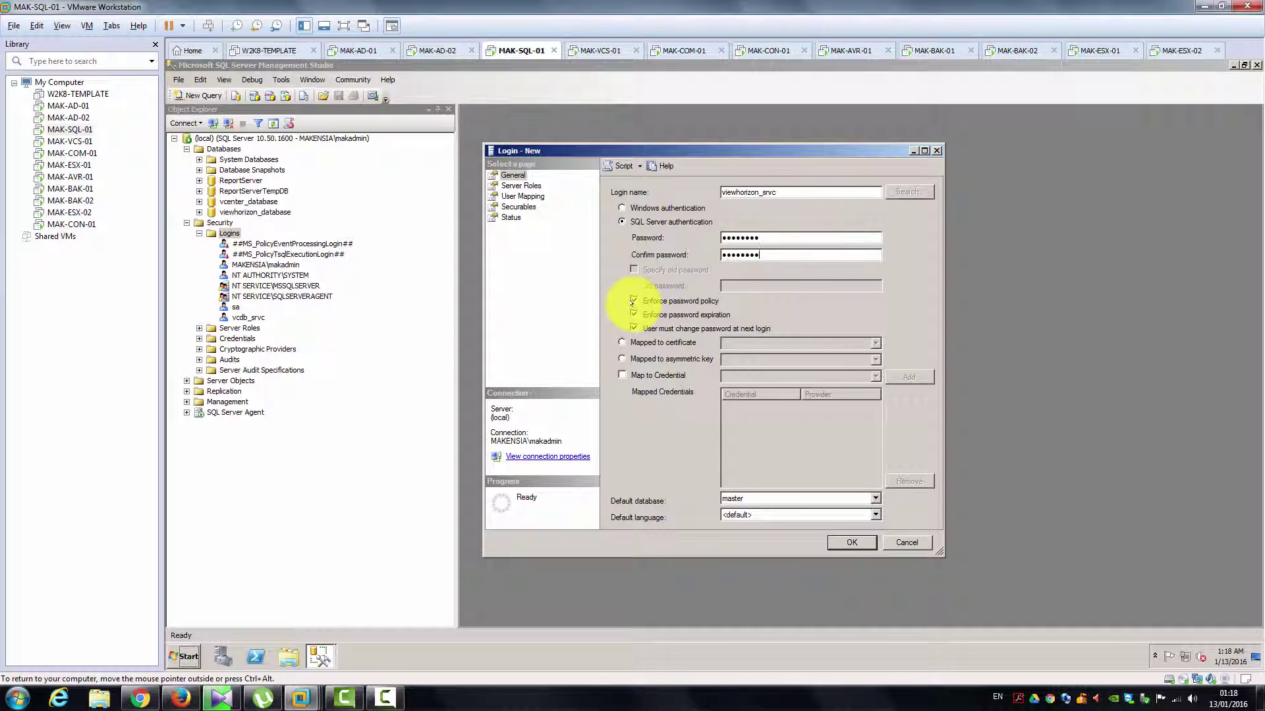
left_click(632, 301)
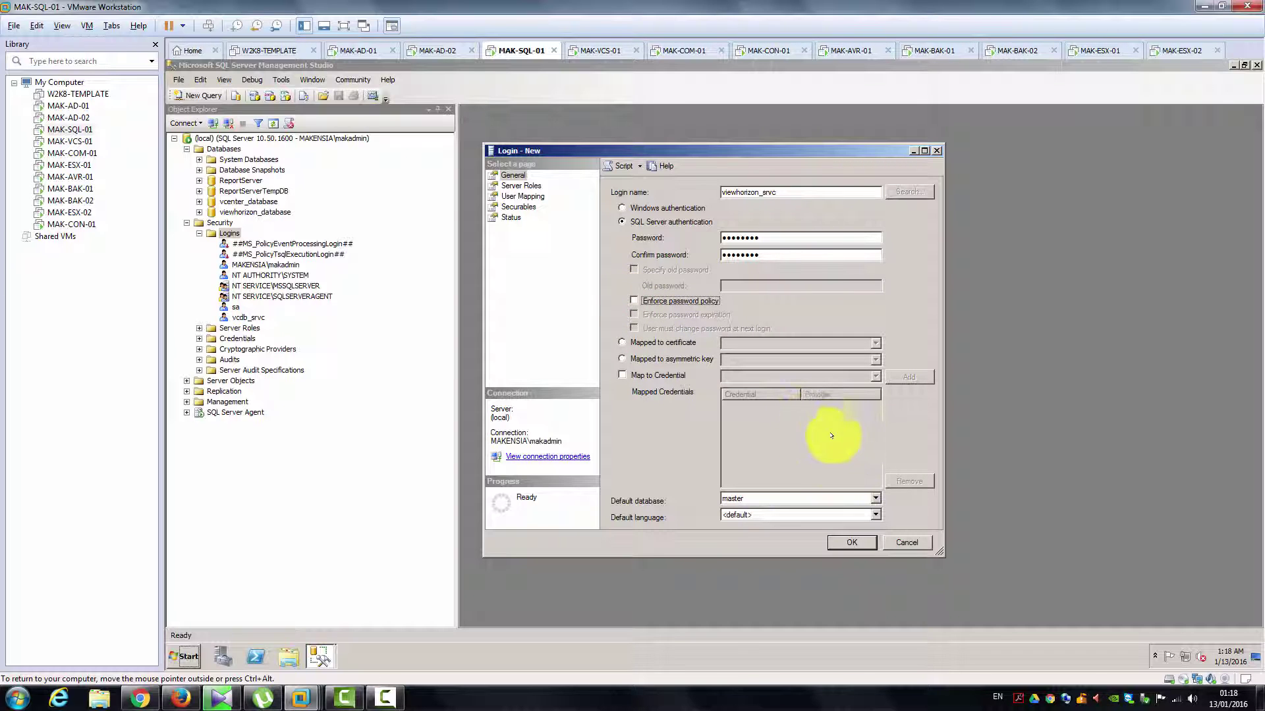
Step: Give the login default database viewhorizon_database, the sysadmin role and db_owner mapping, then create it
left_click(784, 497)
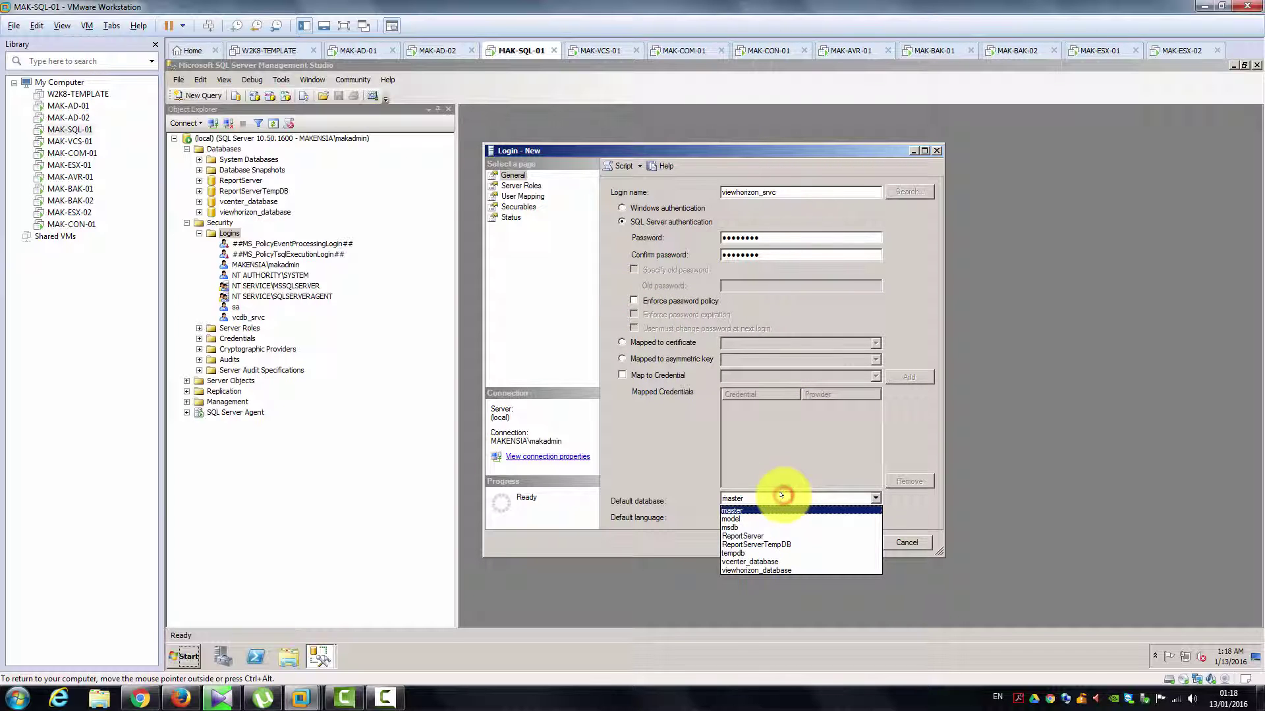
left_click(772, 569)
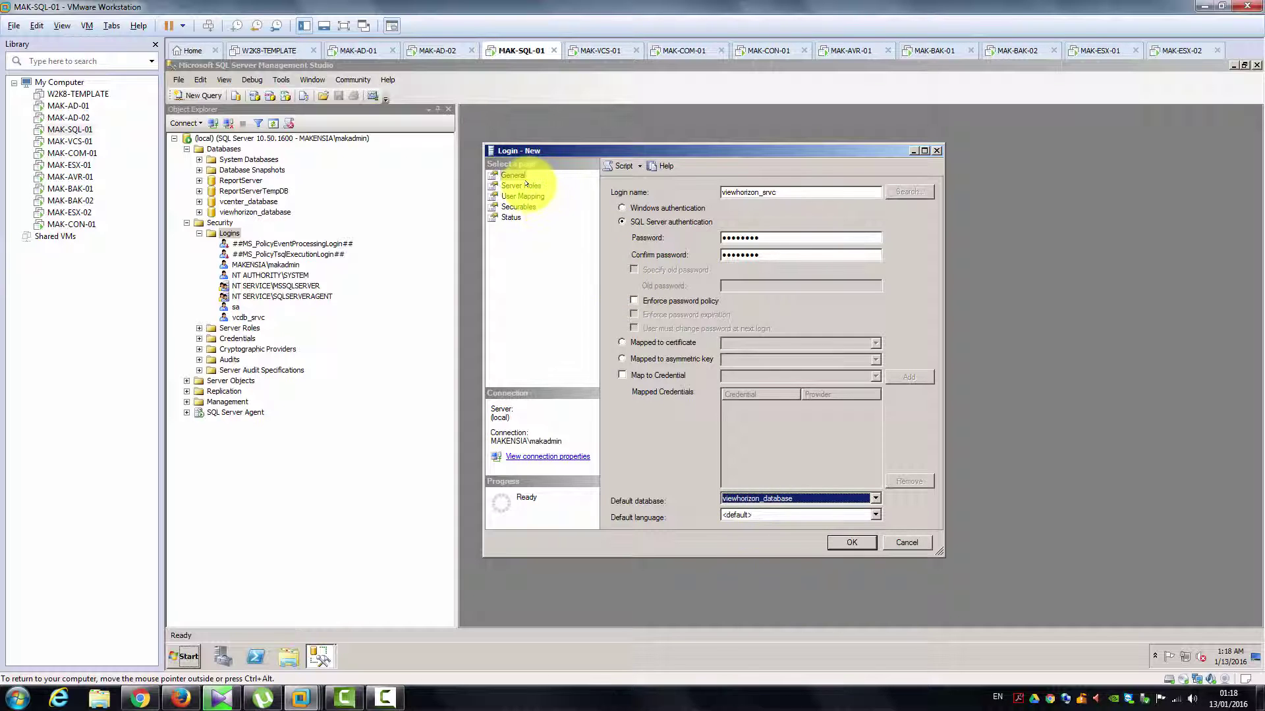
left_click(526, 185)
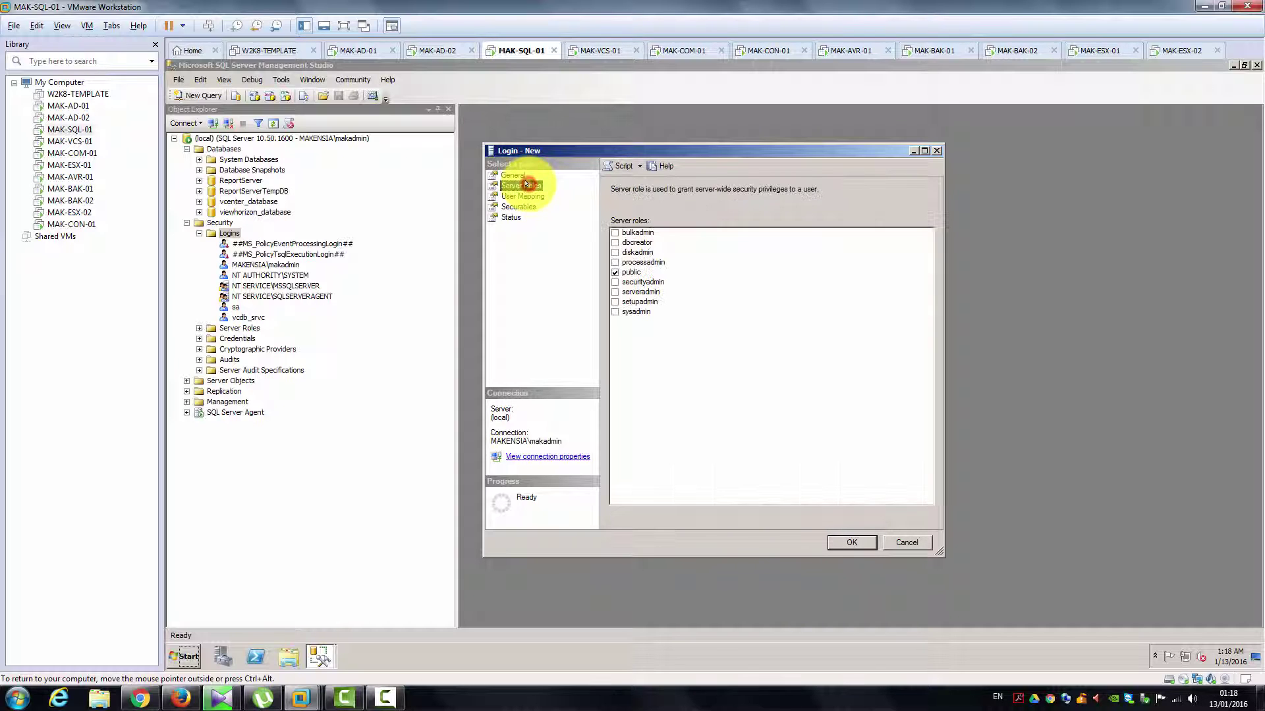
left_click(615, 311)
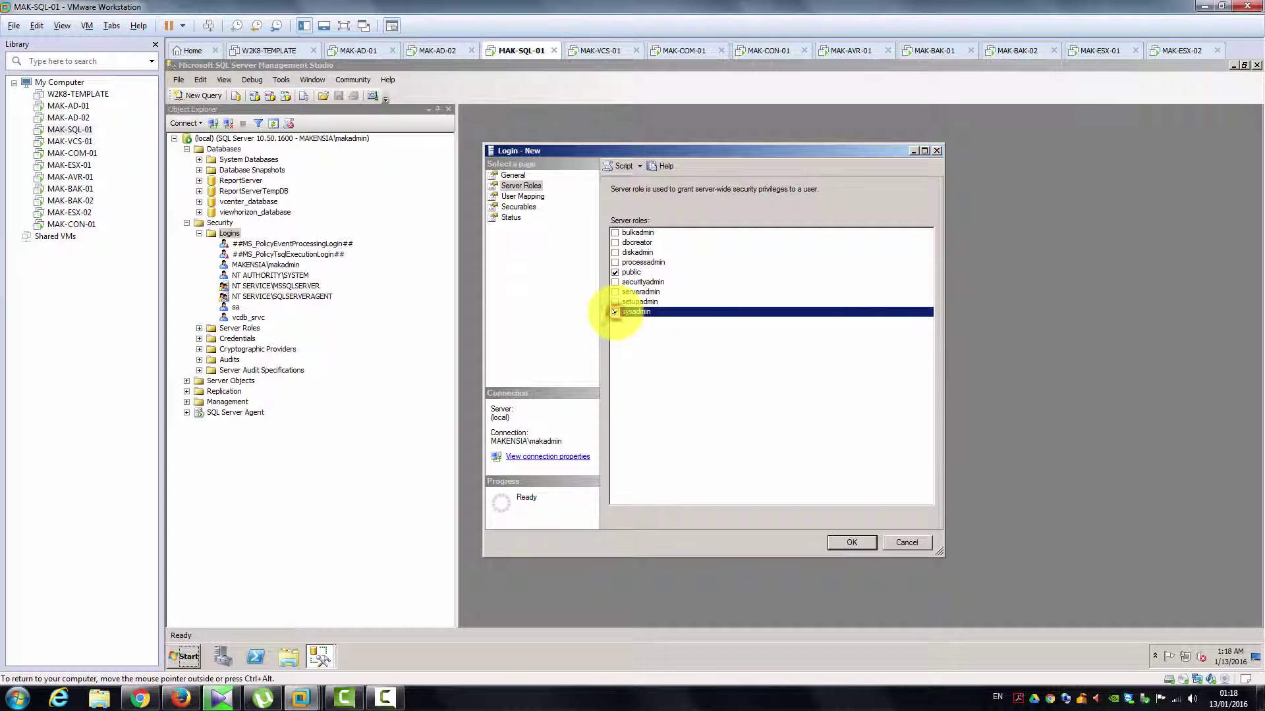
left_click(534, 196)
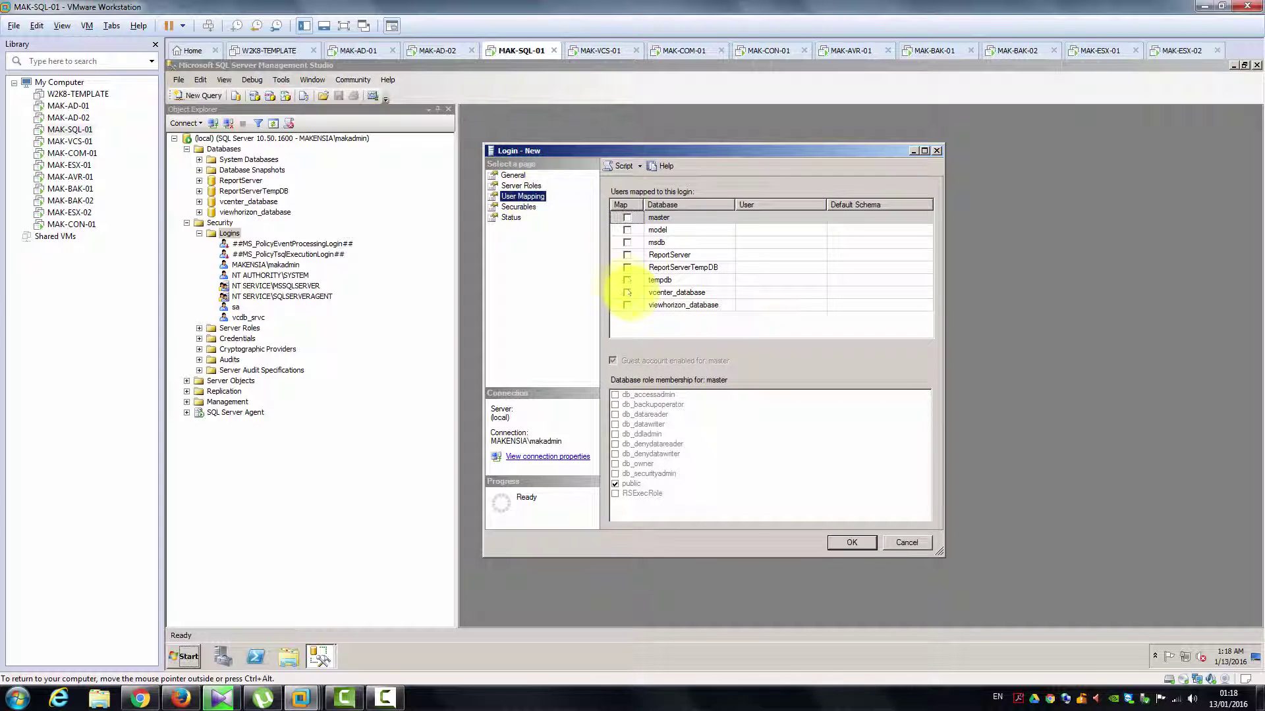
left_click(627, 305)
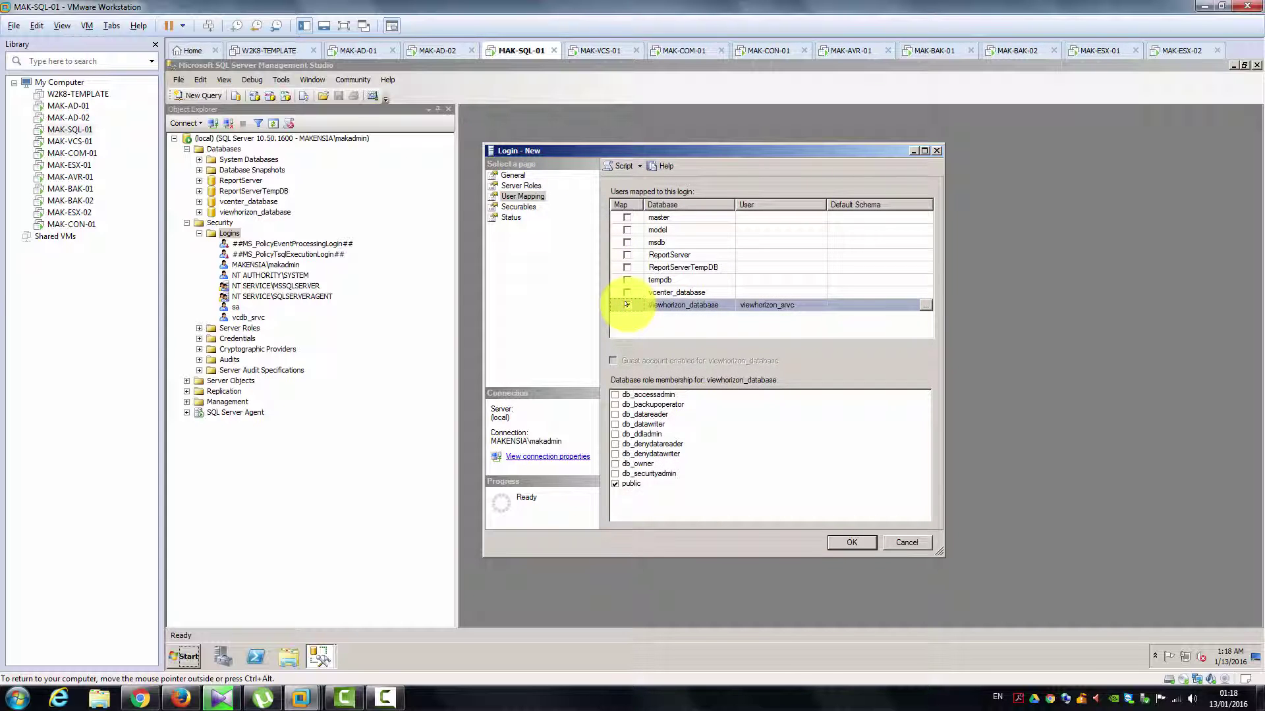
left_click(615, 464)
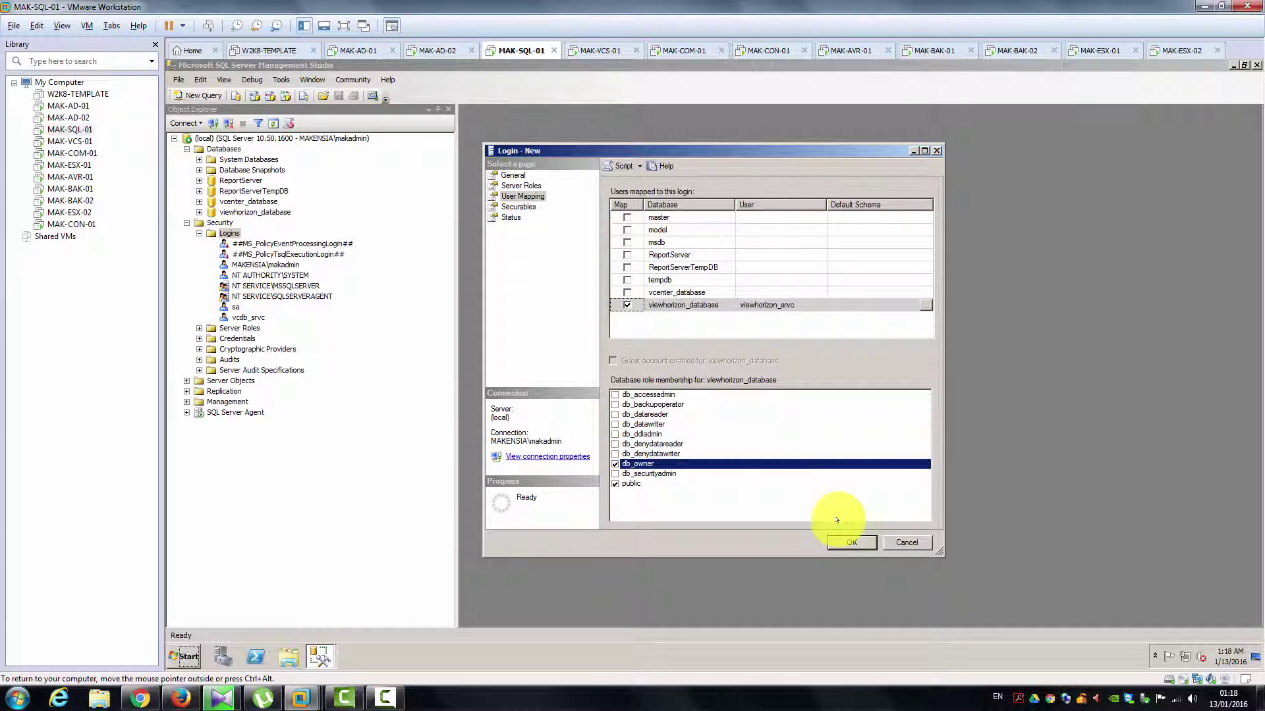
left_click(848, 542)
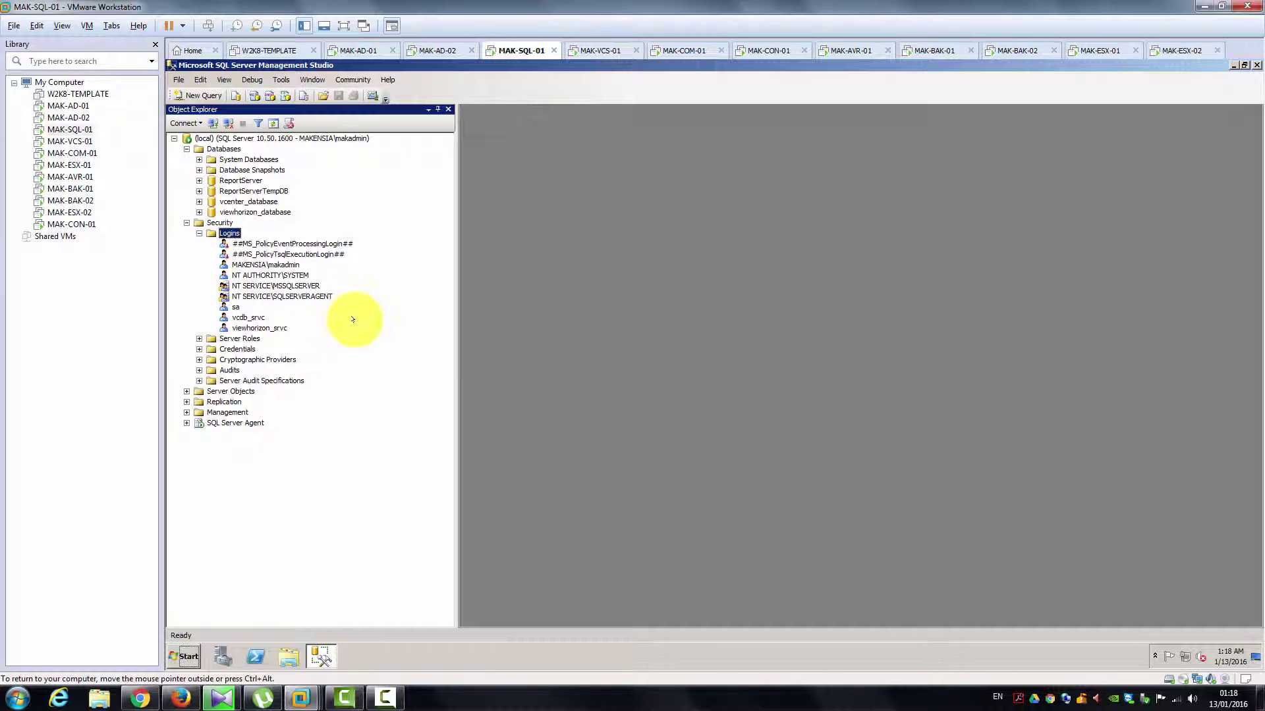
Step: Select the viewhorizon_srvc login, then open Data Sources (ODBC) on MAK-COM-01
left_click(262, 327)
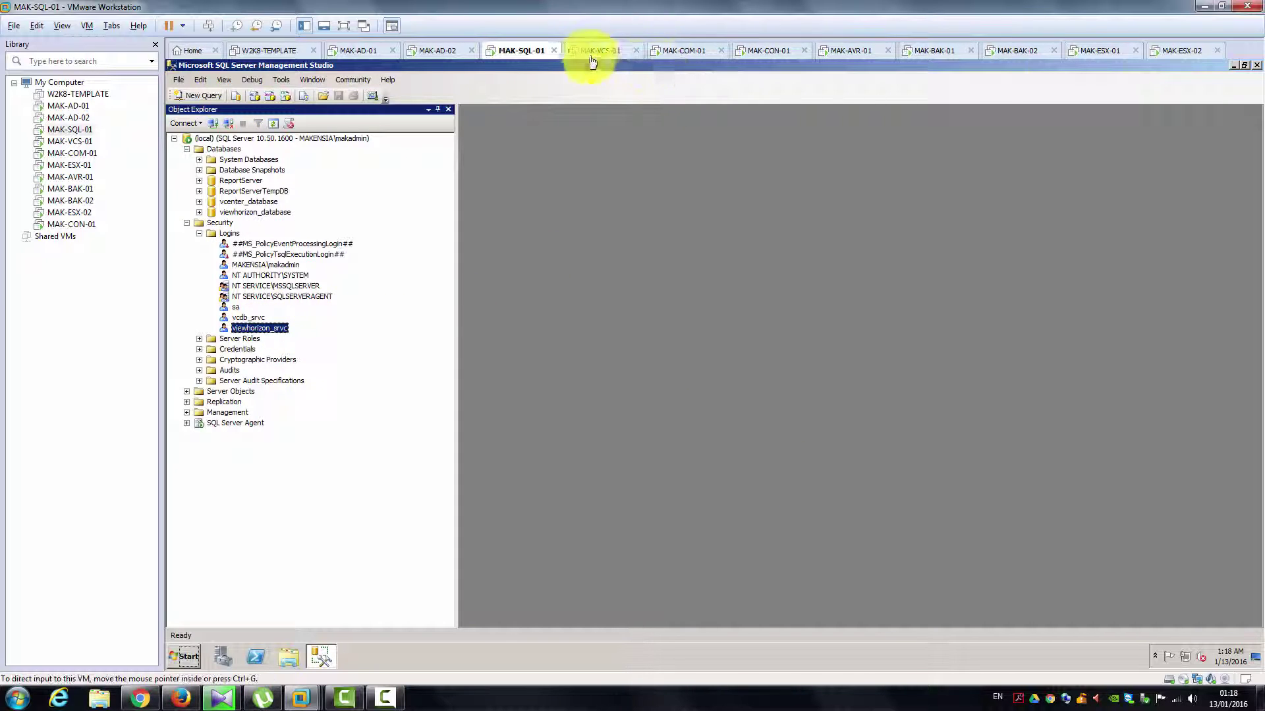
left_click(677, 59)
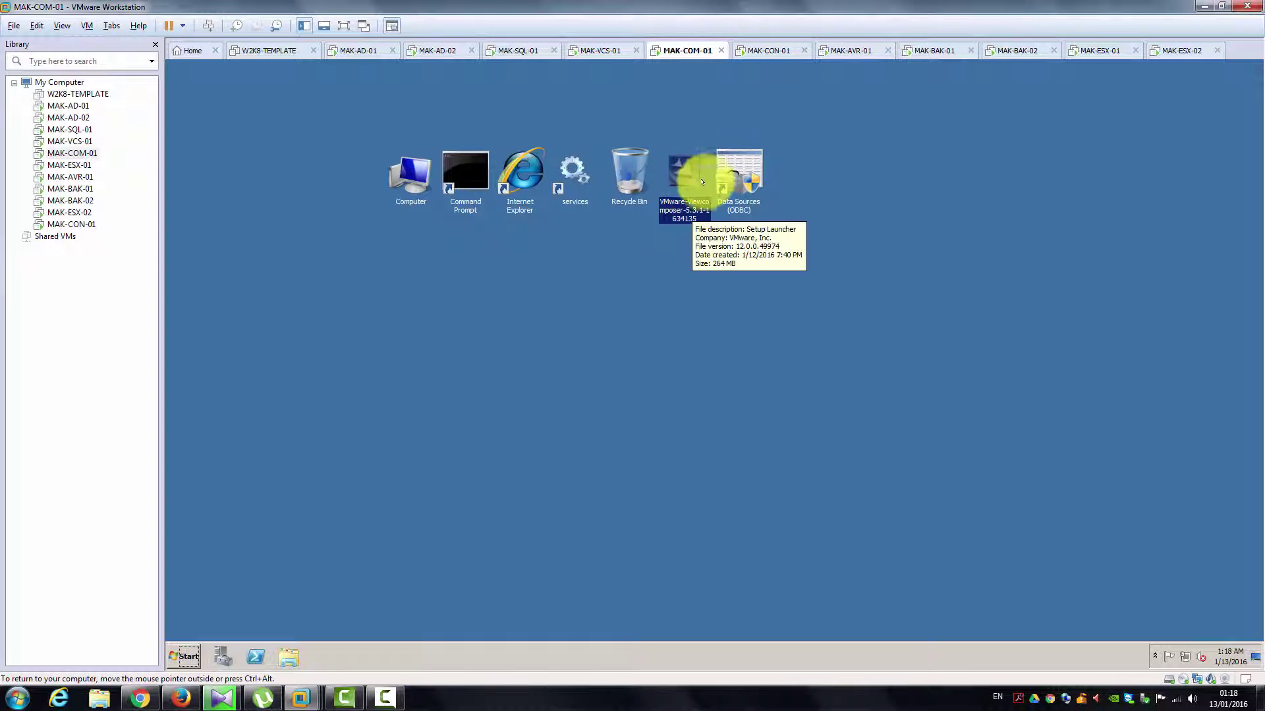
double_click(750, 173)
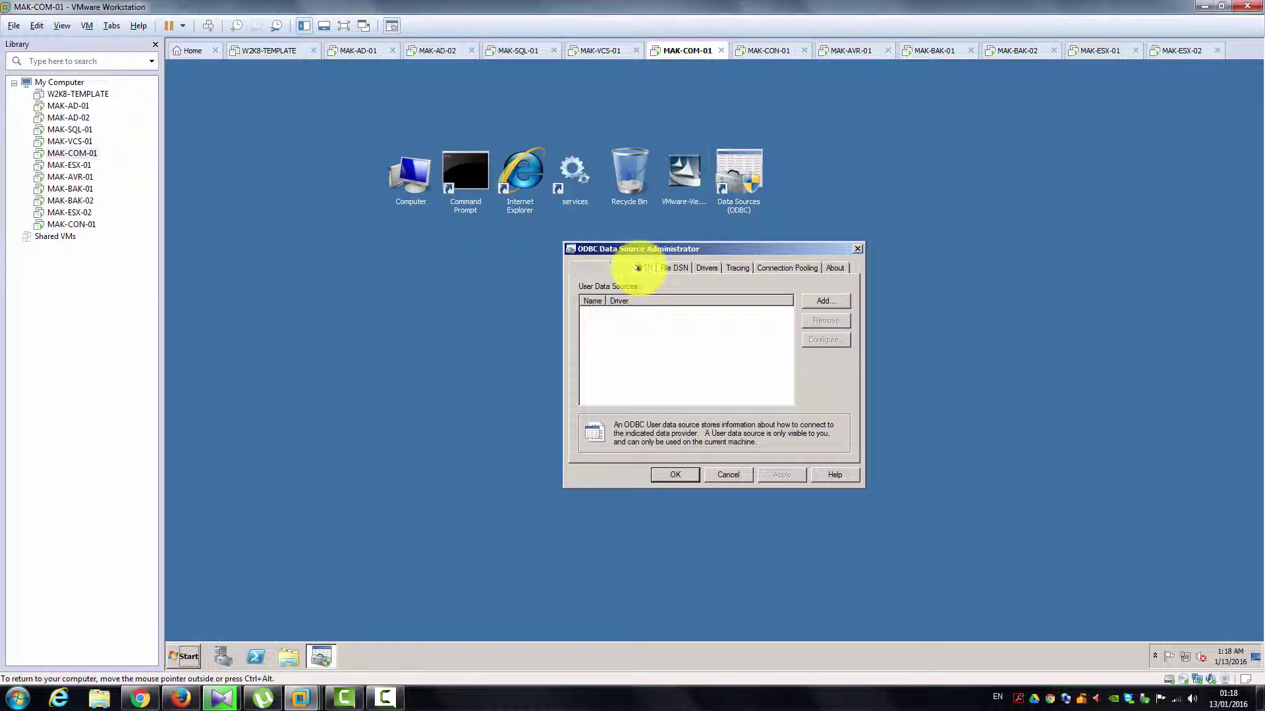
Step: Add a System DSN using the SQL Server Native Client 10.0 driver
left_click(638, 268)
left_click(821, 299)
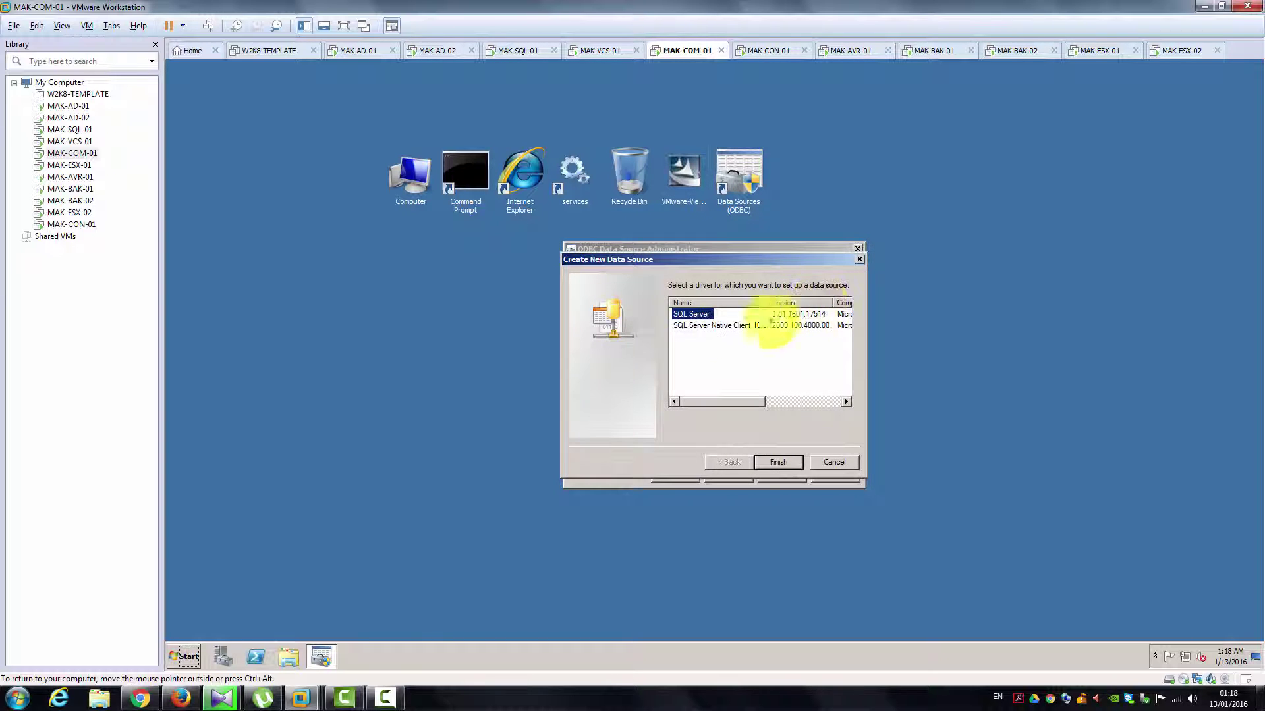
left_click(704, 325)
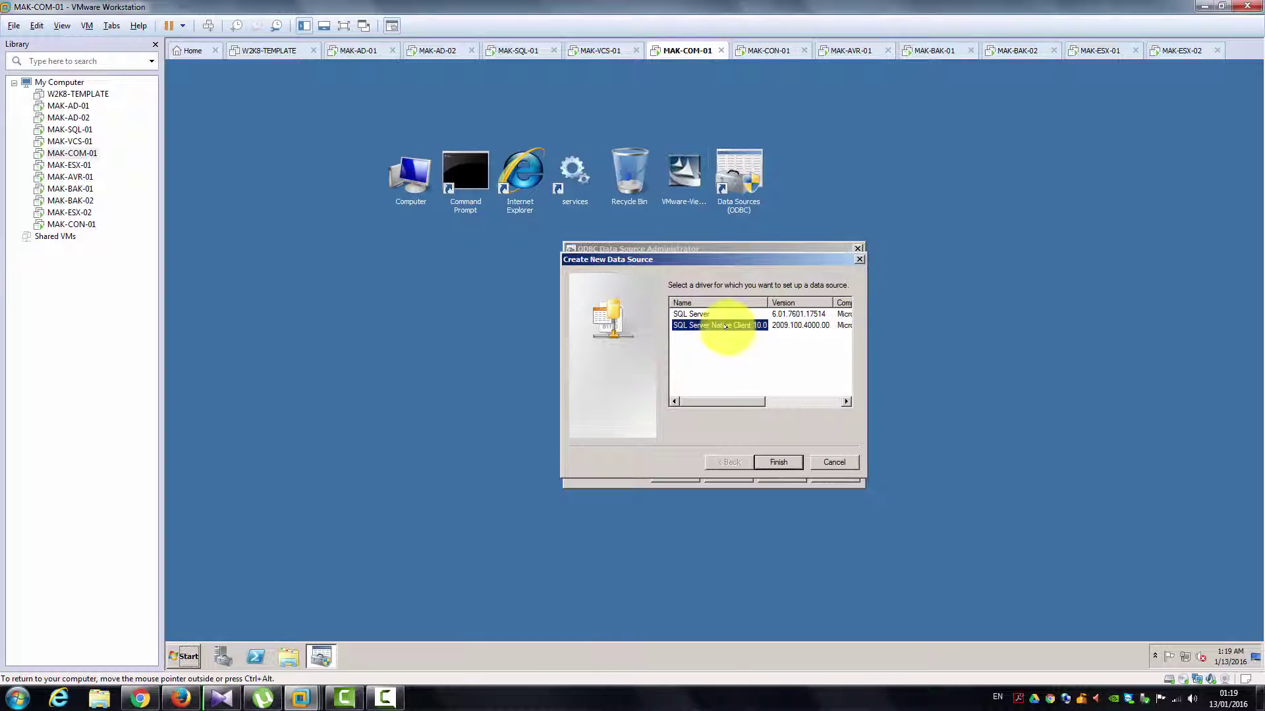
left_click(769, 461)
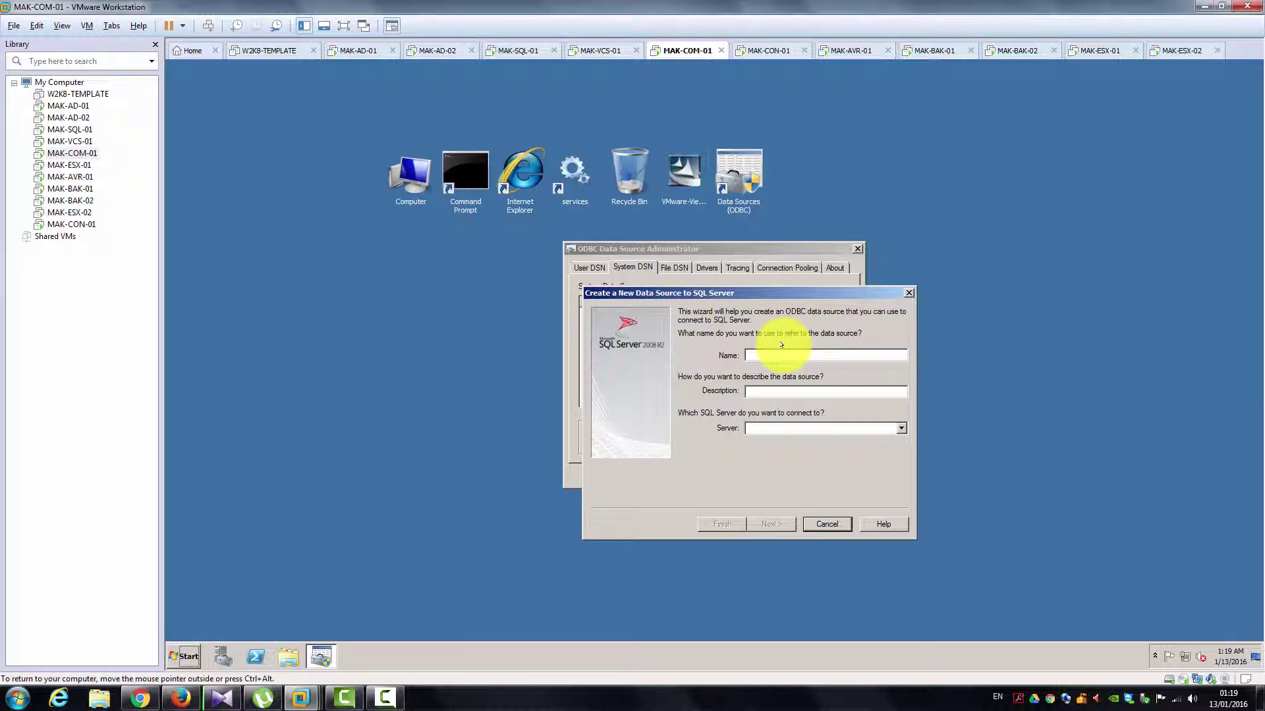
Step: Name the DSN View_Horizon for server MAK-SQL-01, signing in as viewhorizon_srvc with SQL authentication
type("View")
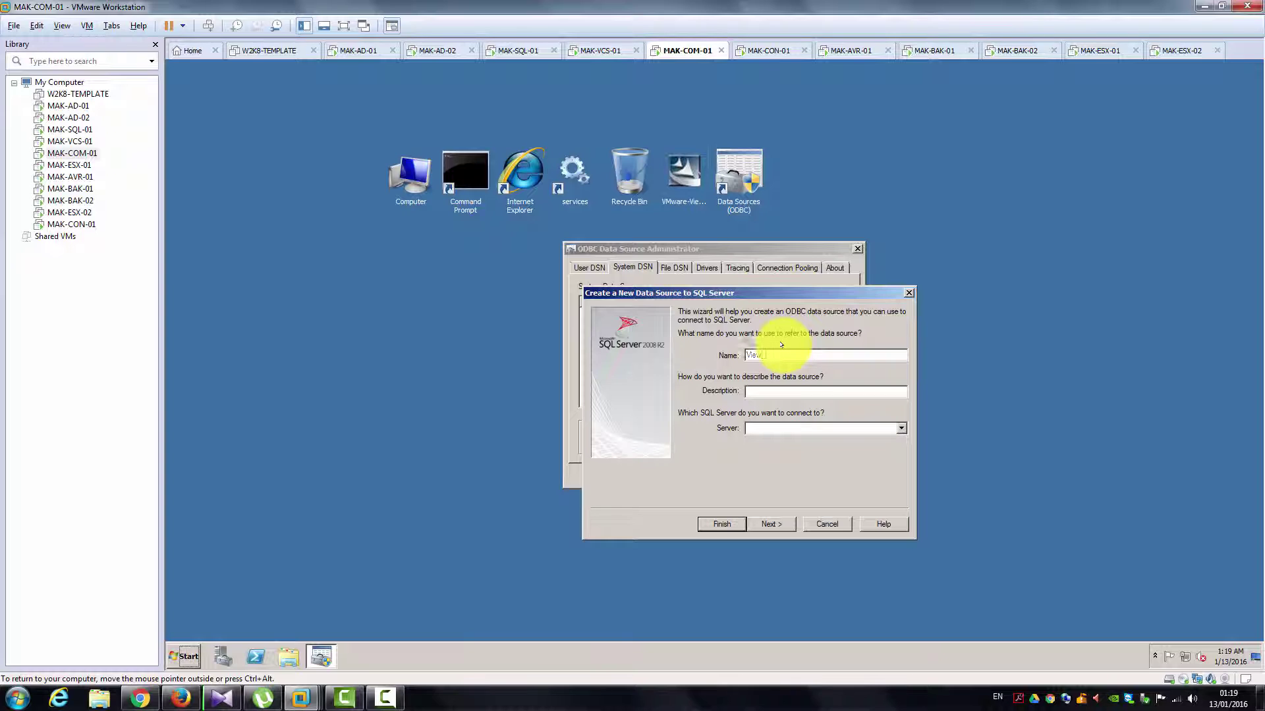
type("_Hol")
type("izon")
type("View Horiz")
type("on")
type(" Database")
type("MAK-SQL-01")
left_click(772, 524)
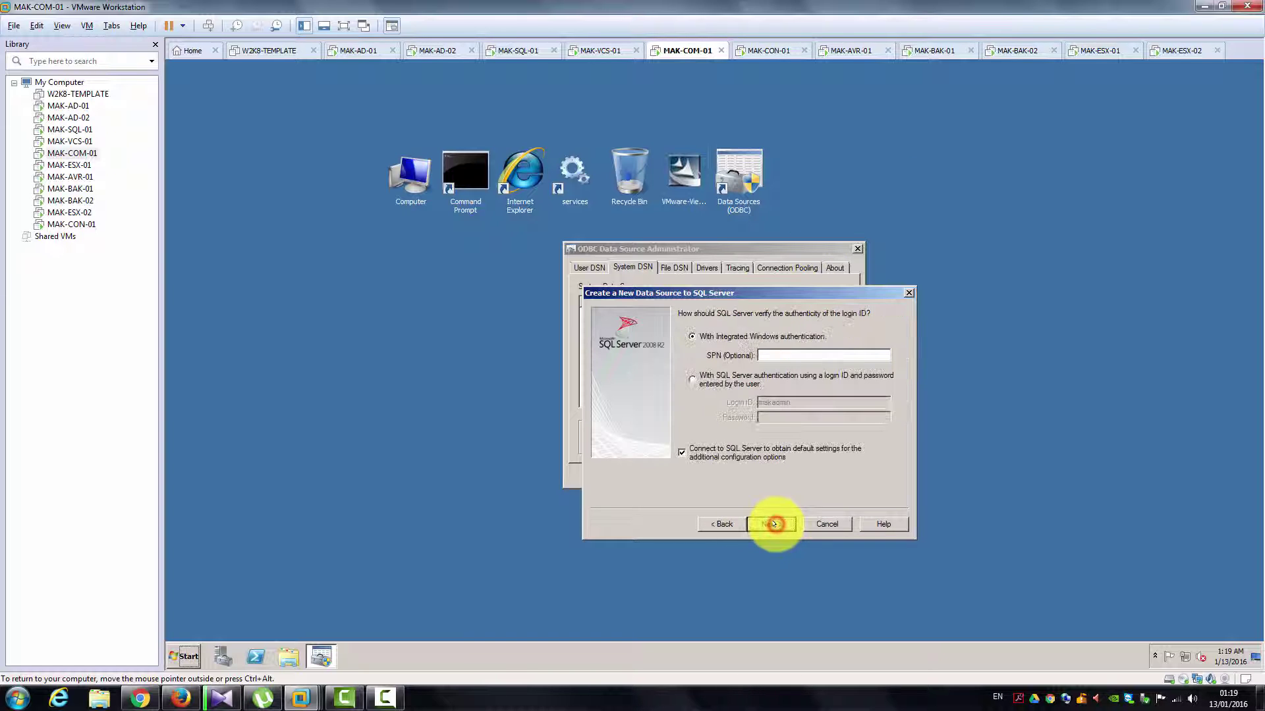
left_click(752, 375)
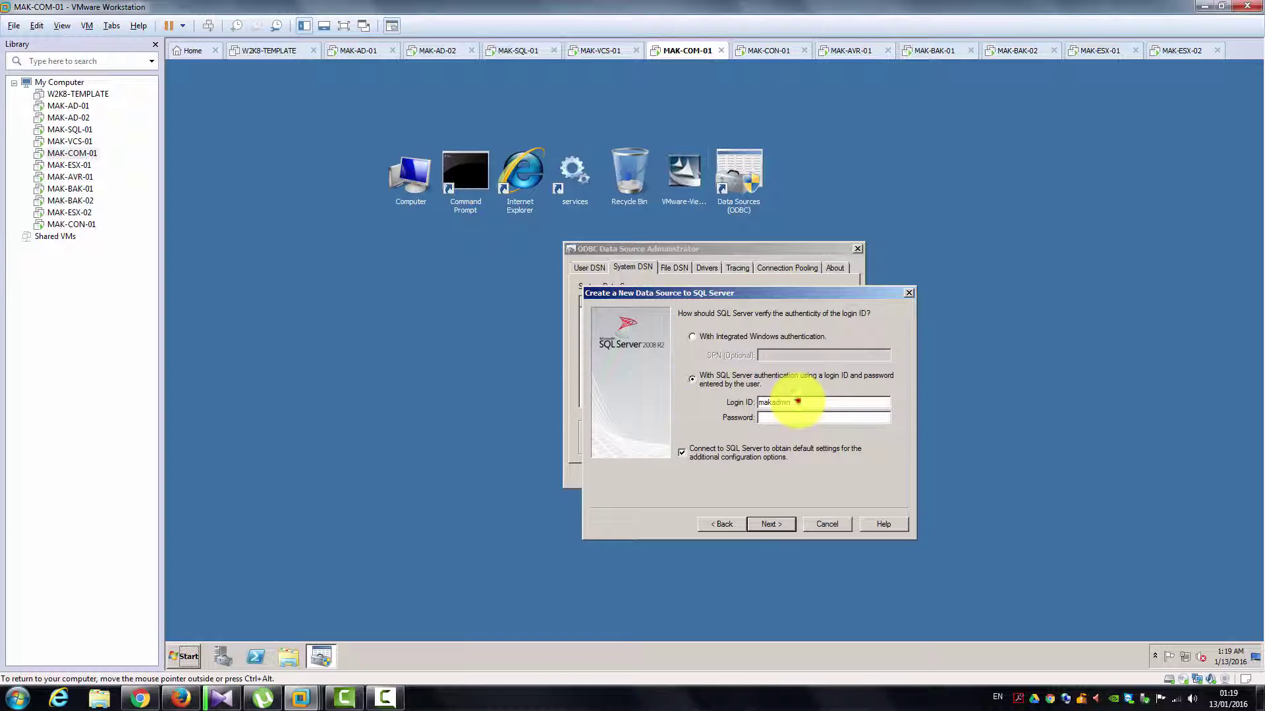
double_click(797, 402)
type("vie")
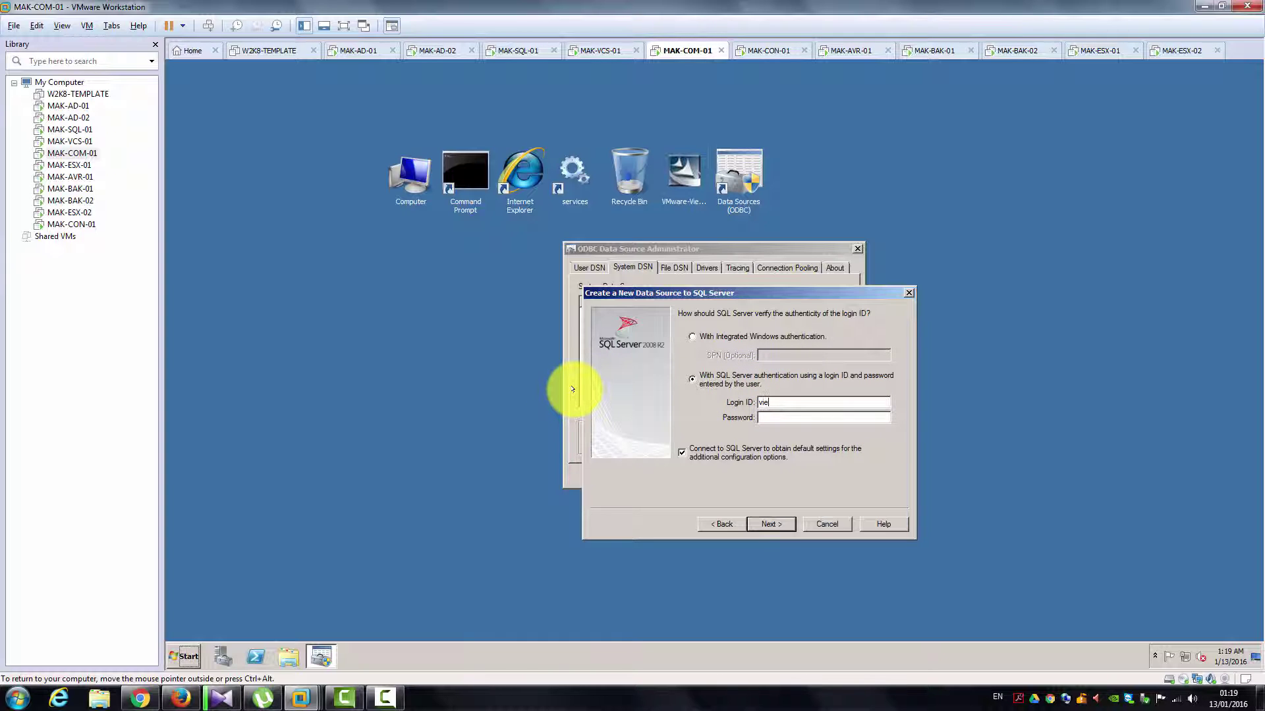
type("whorizon_srvc********")
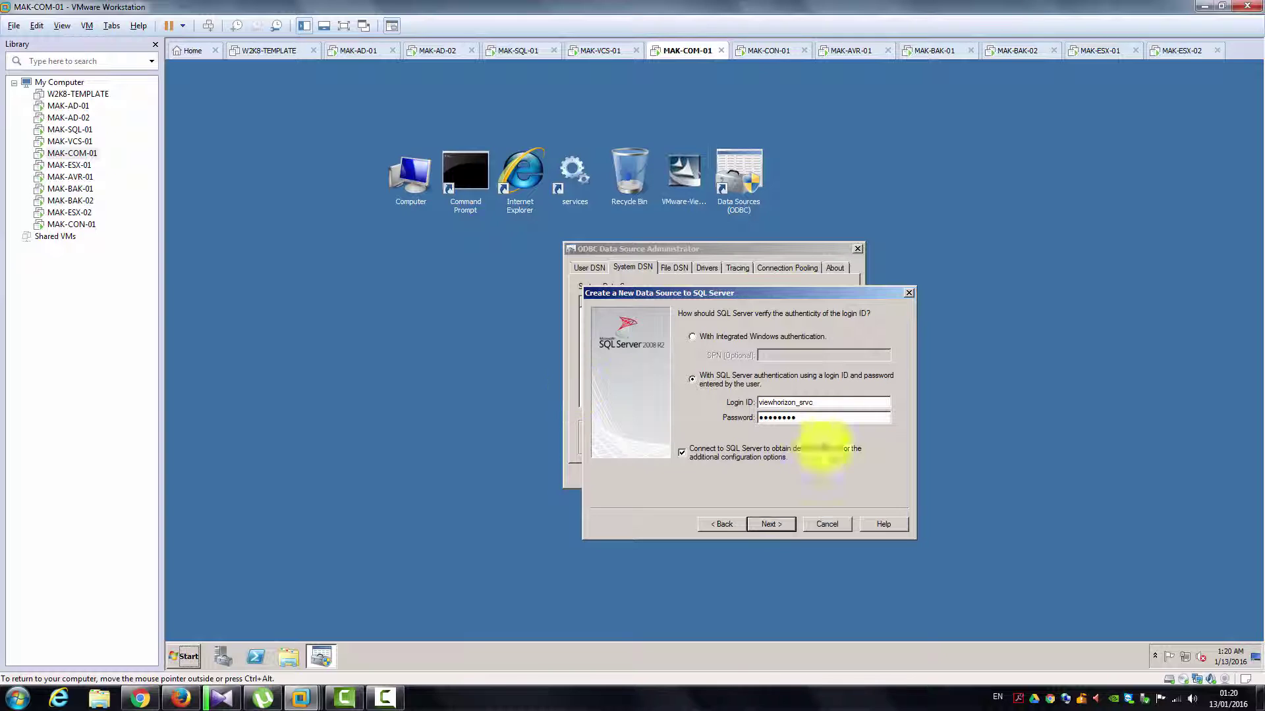
left_click(768, 522)
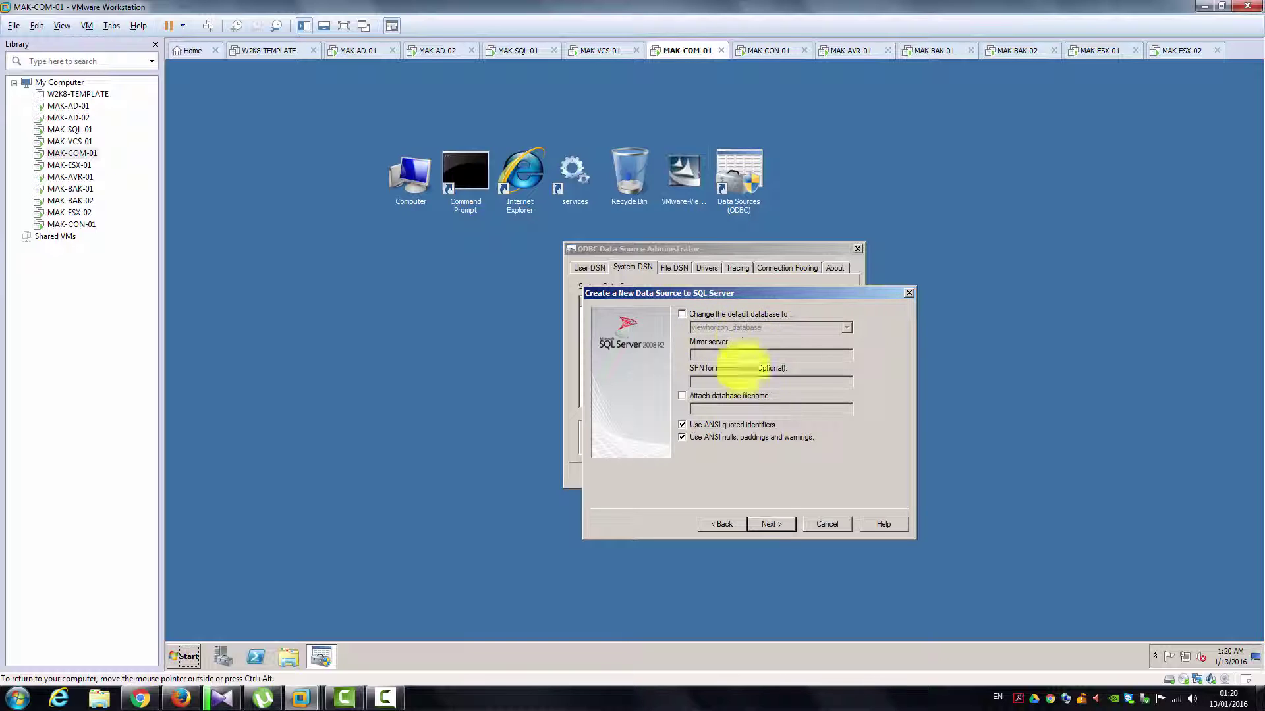
Step: Finish the View_Horizon DSN, pass its connection test, and close the ODBC Data Source Administrator
left_click(766, 522)
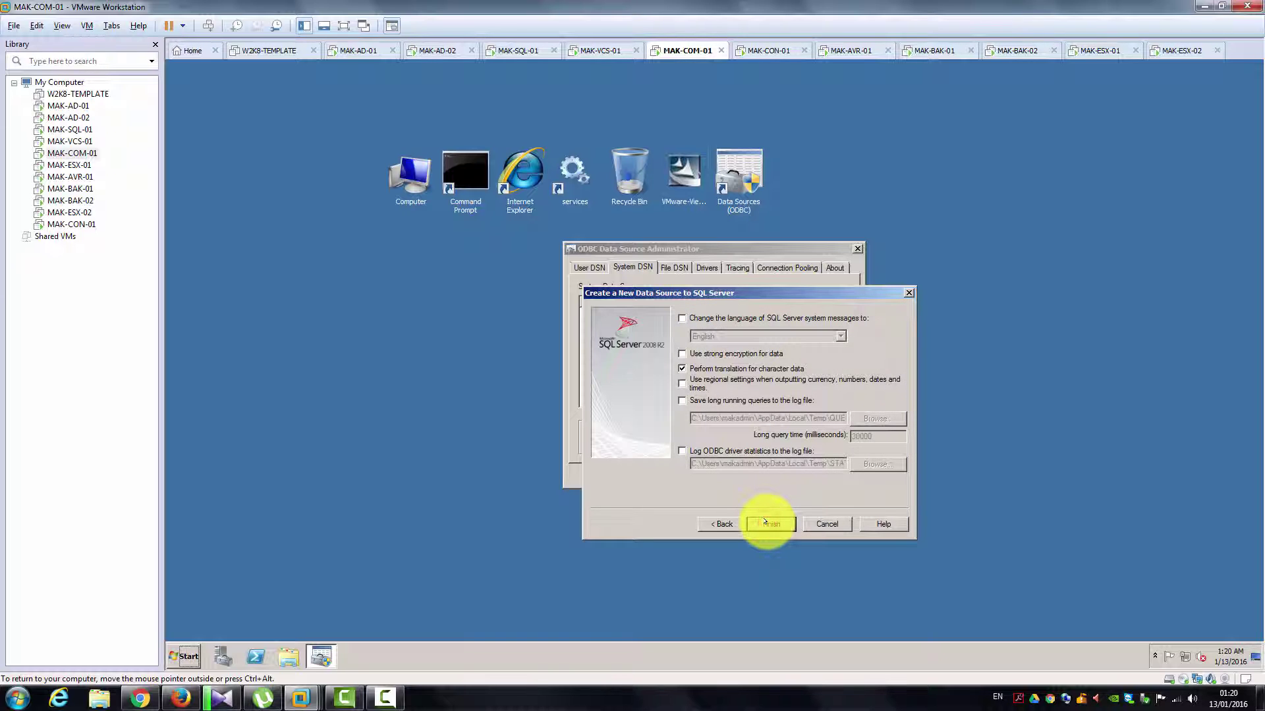
left_click(765, 522)
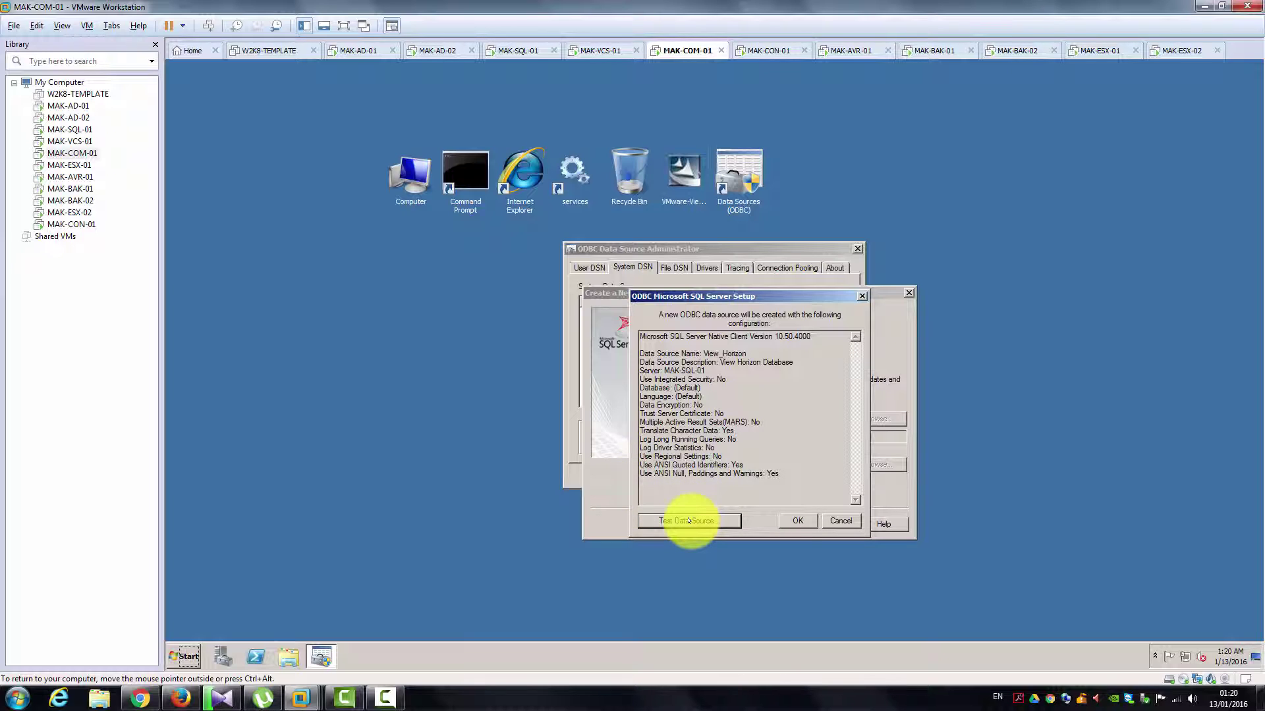
left_click(689, 520)
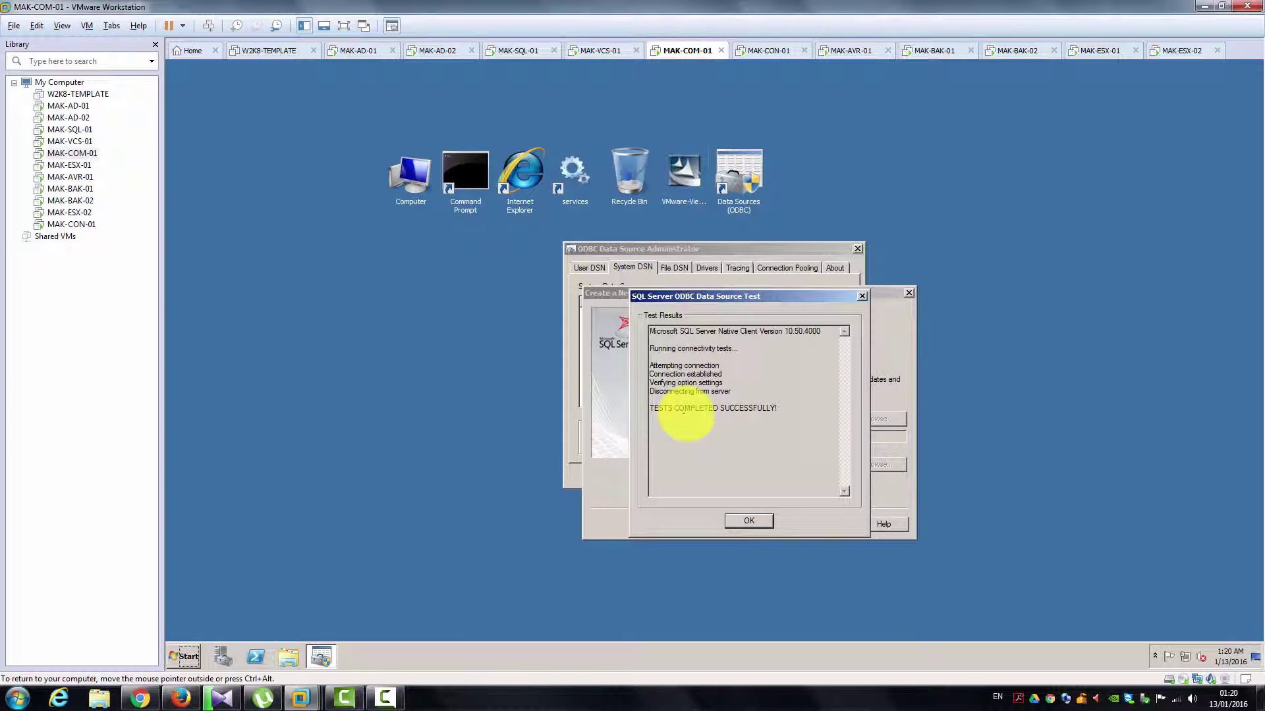
left_click(738, 523)
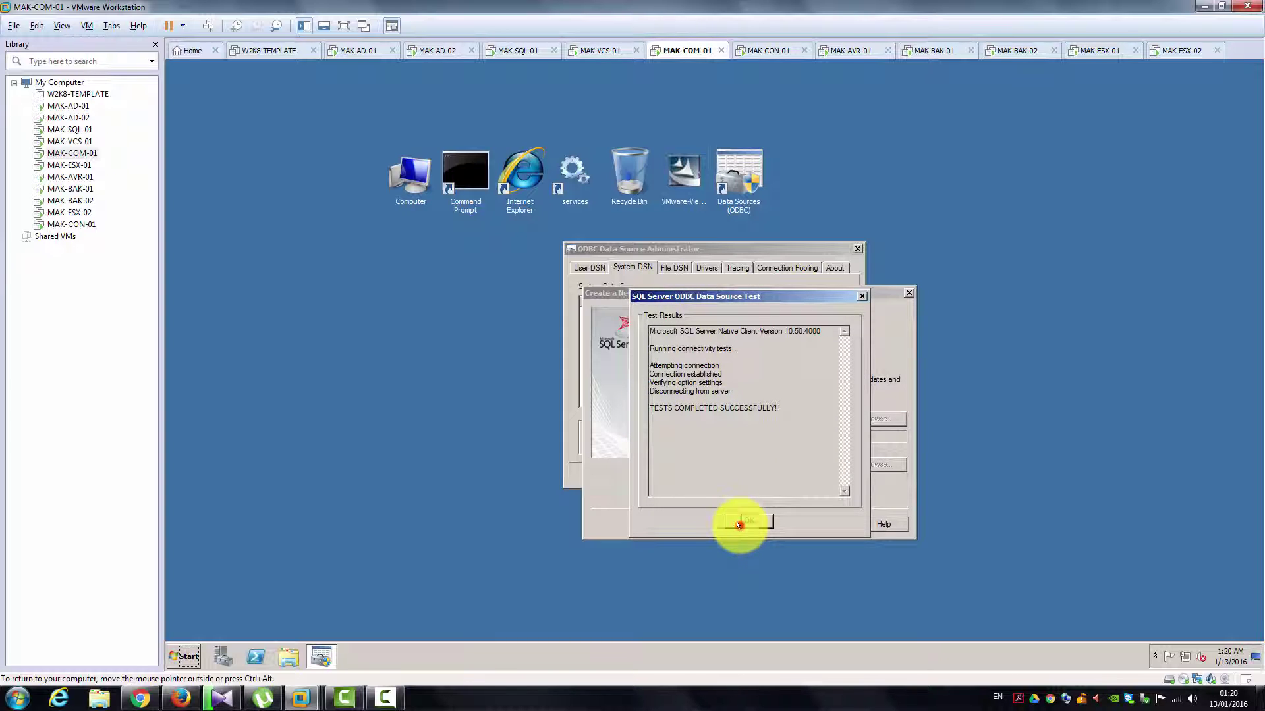
left_click(799, 519)
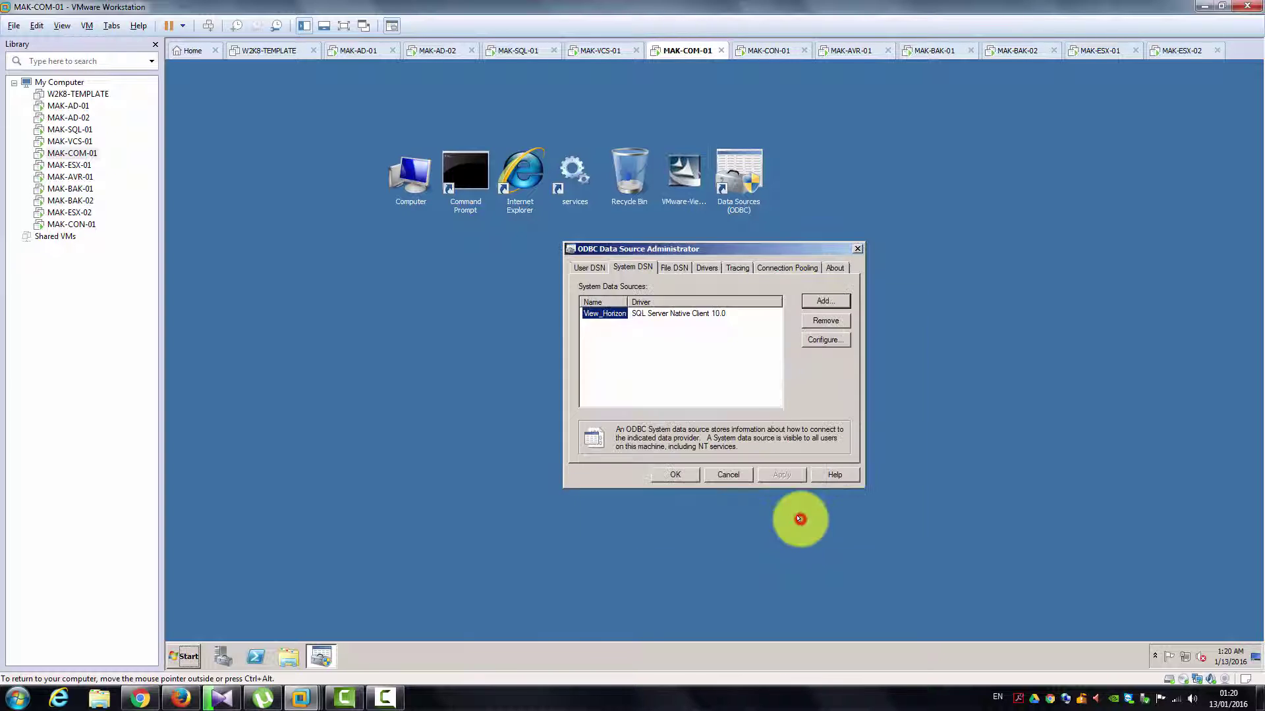
left_click(677, 474)
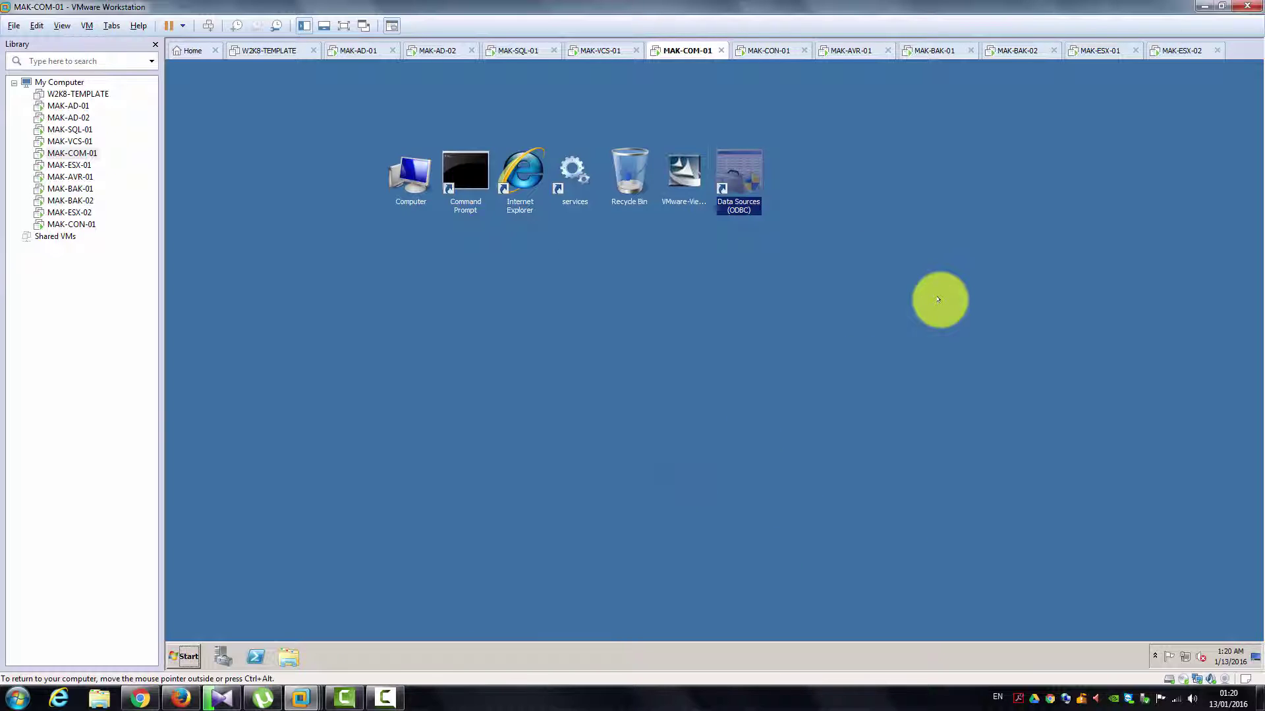
left_click(671, 180)
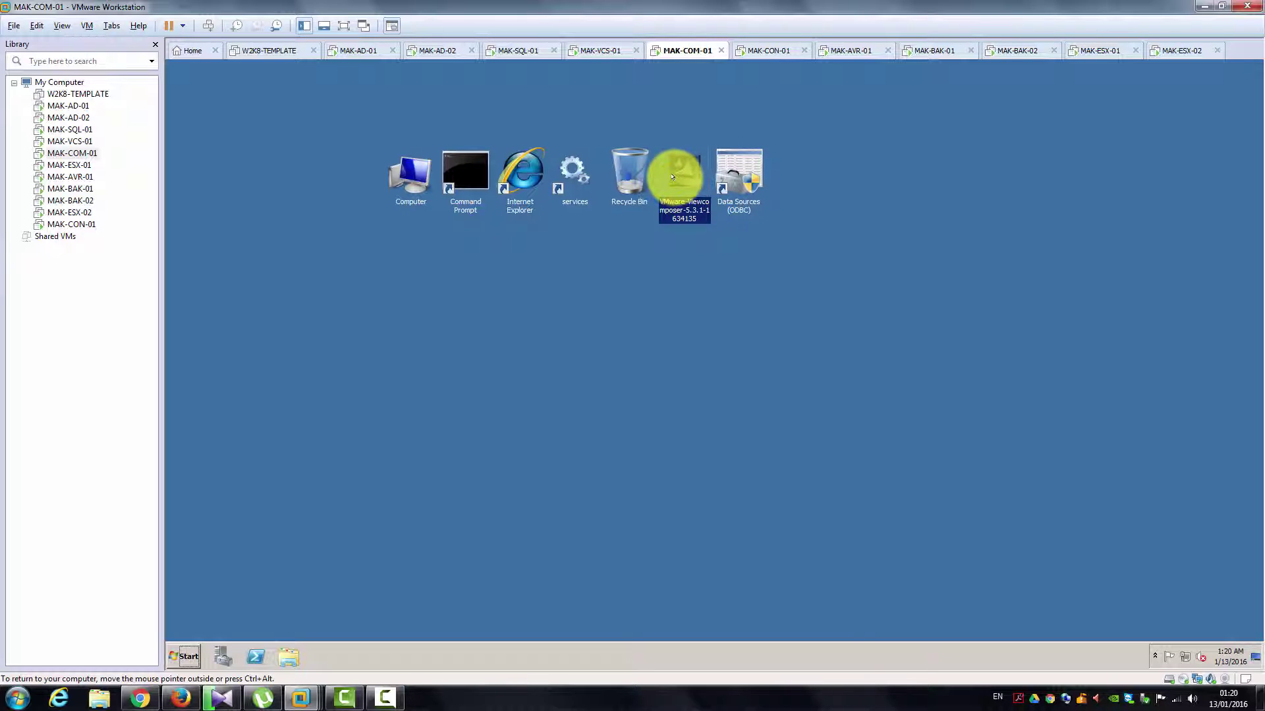
Step: Run the VMware-viewcomposer installer as administrator on MAK-COM-01, approve UAC, and pass the welcome page
right_click(672, 175)
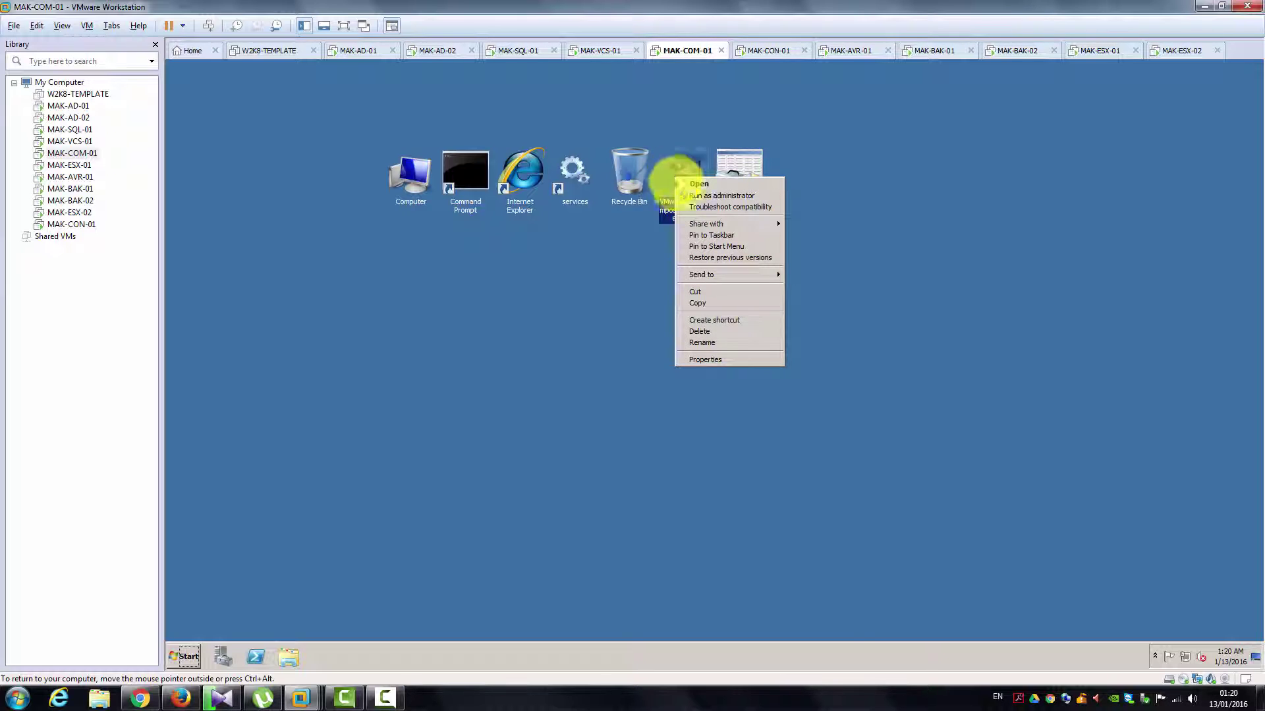
left_click(680, 193)
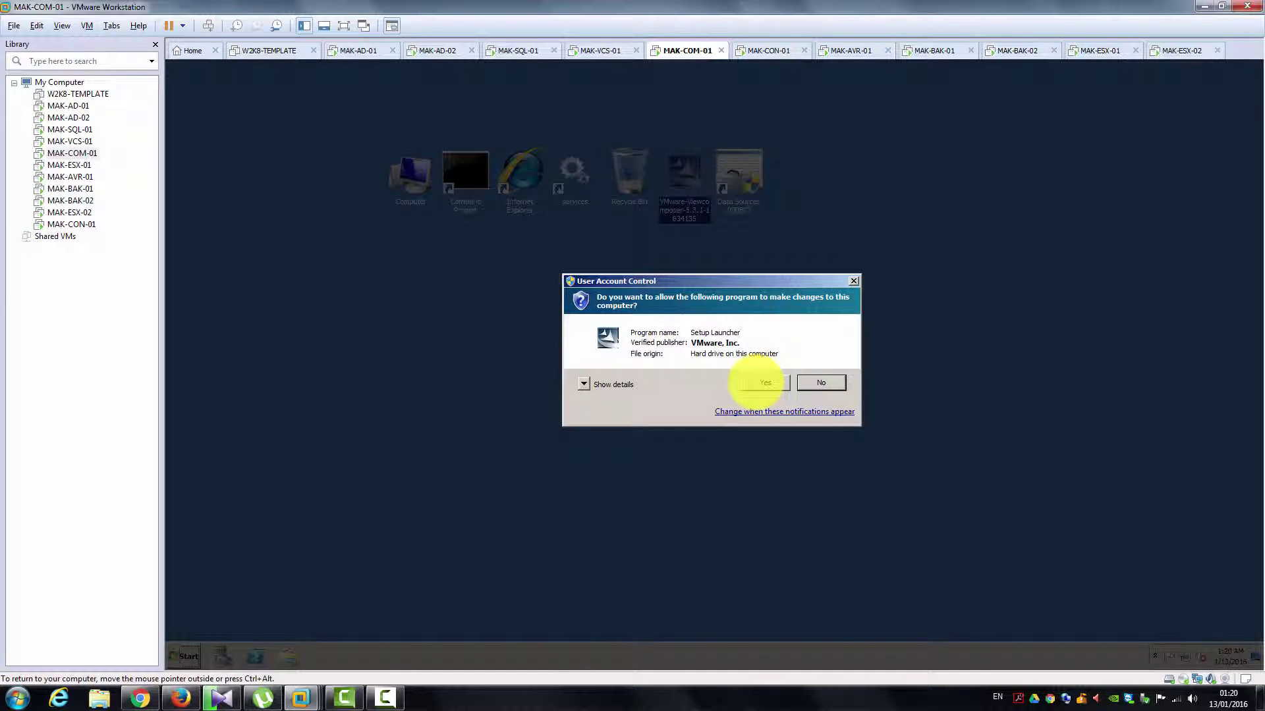
left_click(764, 383)
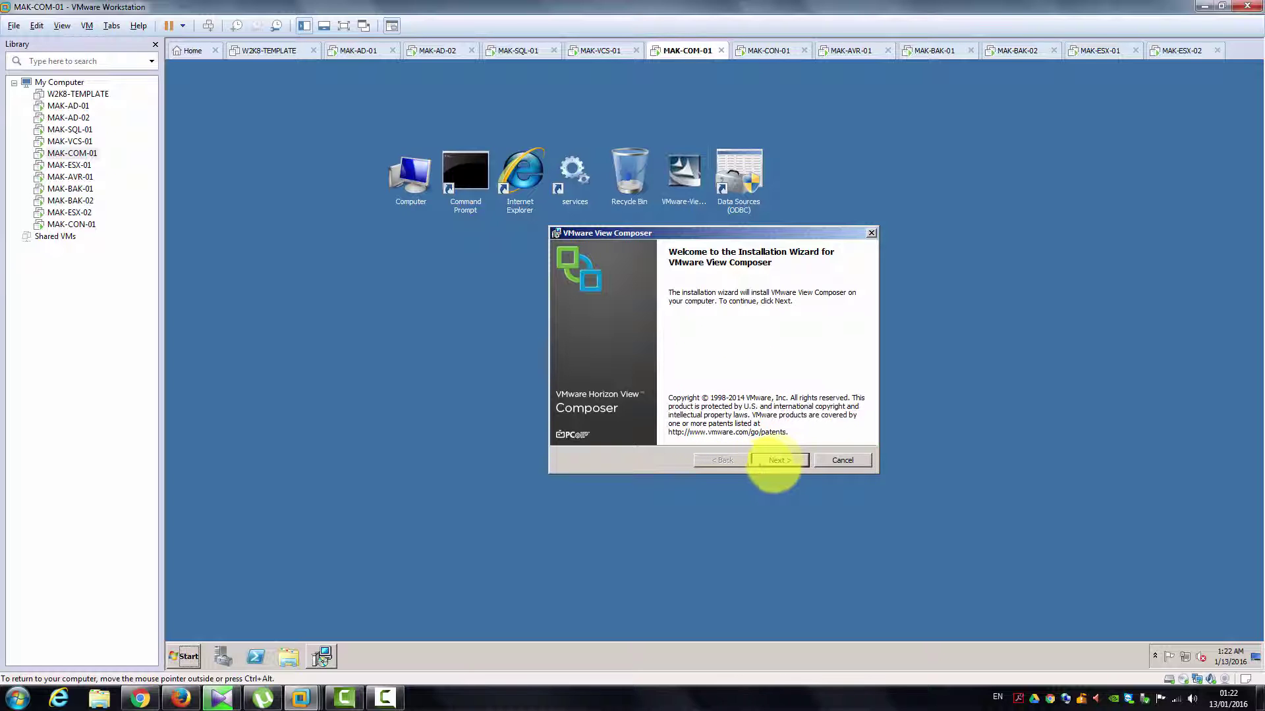
left_click(778, 461)
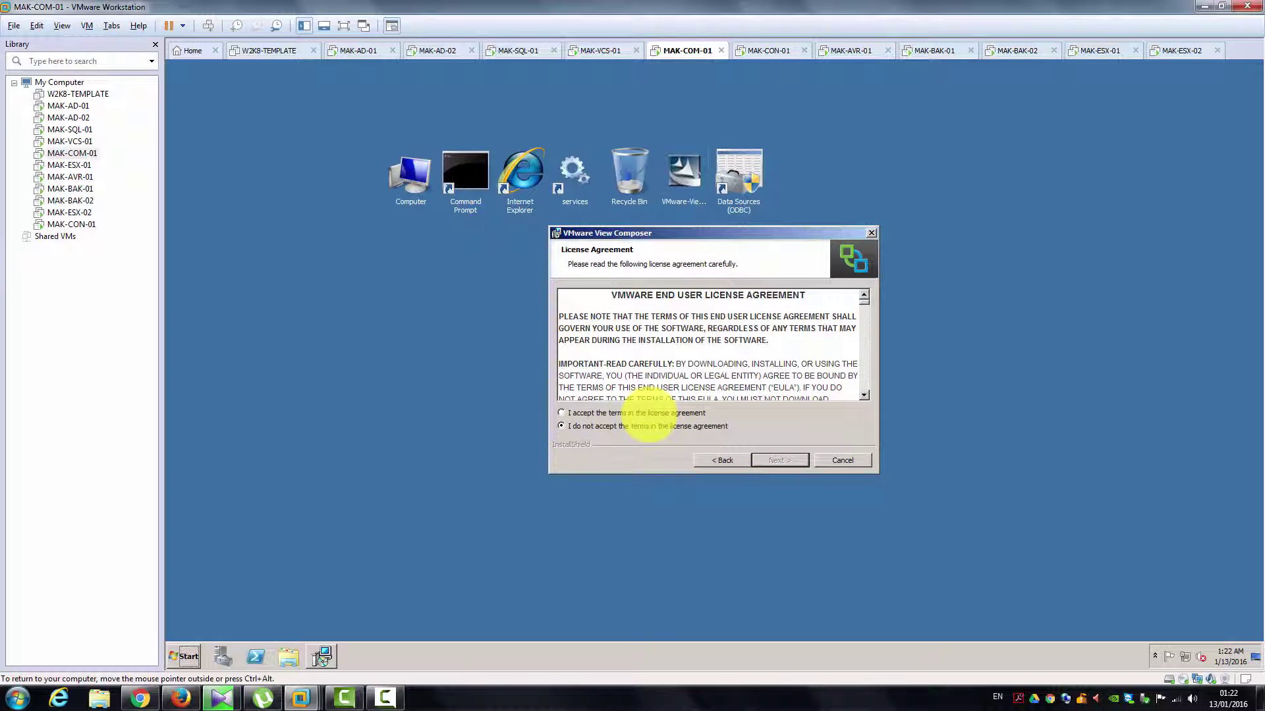
Step: Accept the View Composer license terms and keep the default destination folder
left_click(649, 413)
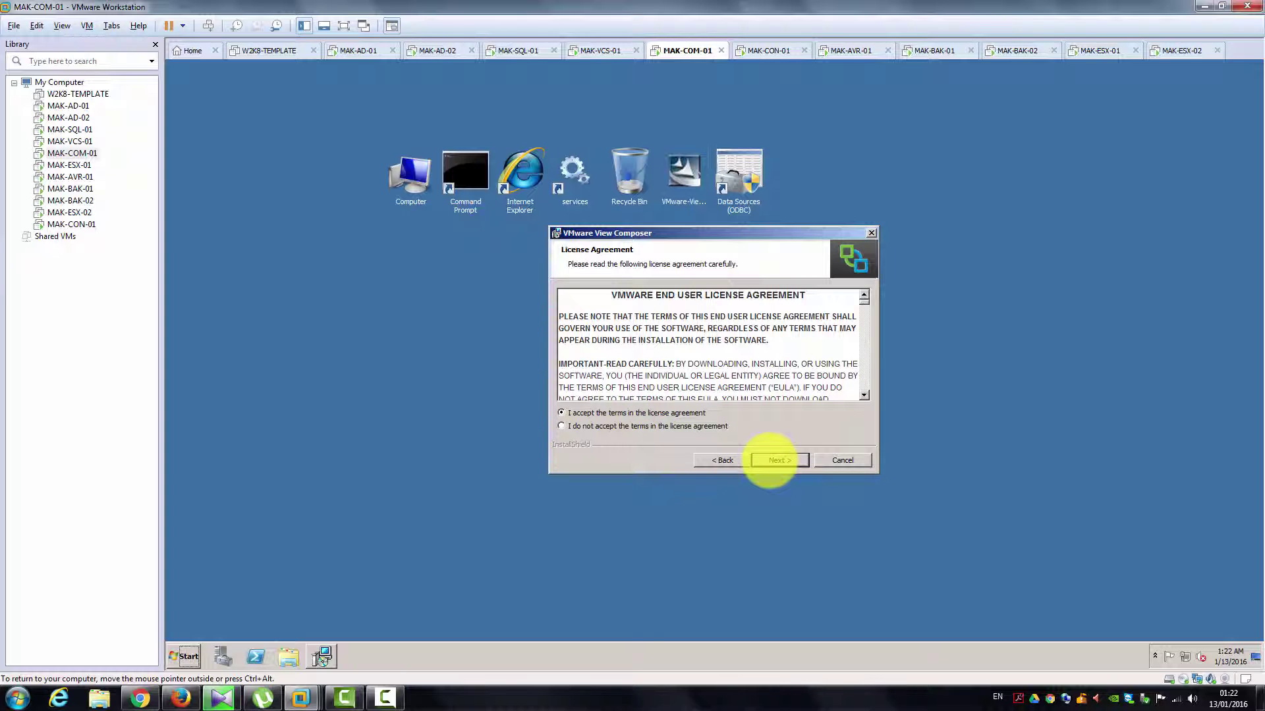
left_click(769, 460)
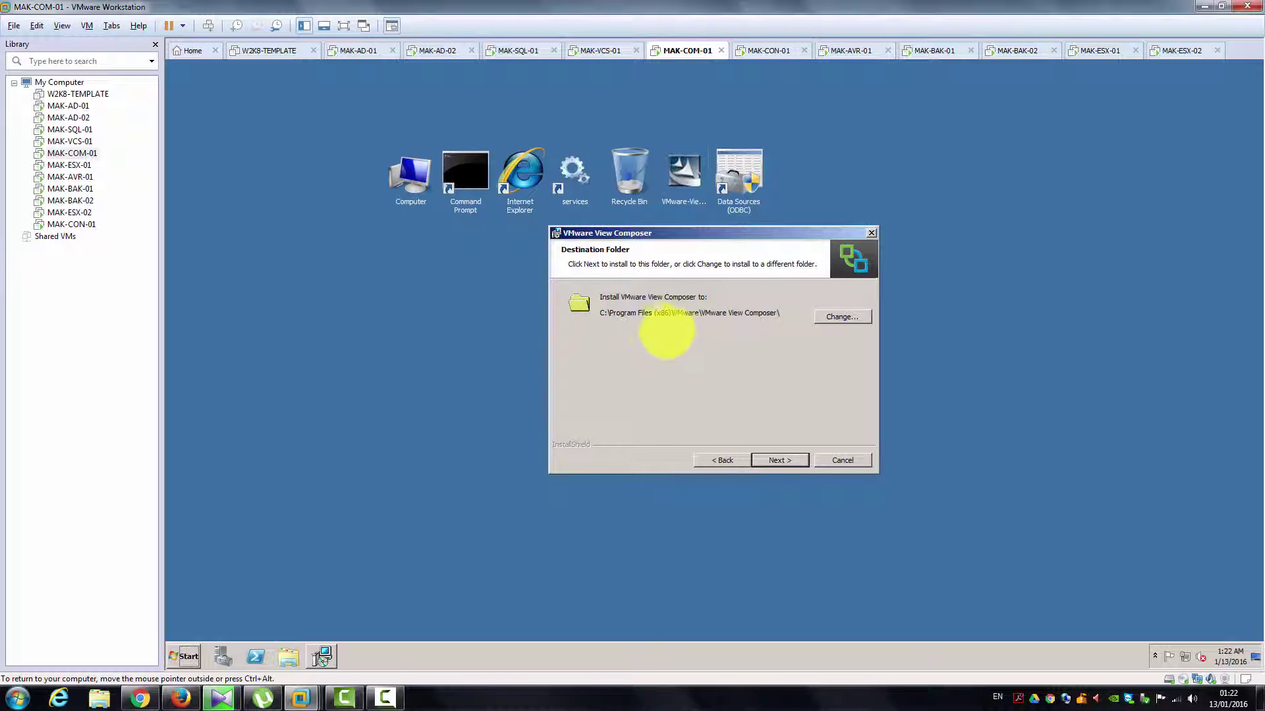
left_click(787, 459)
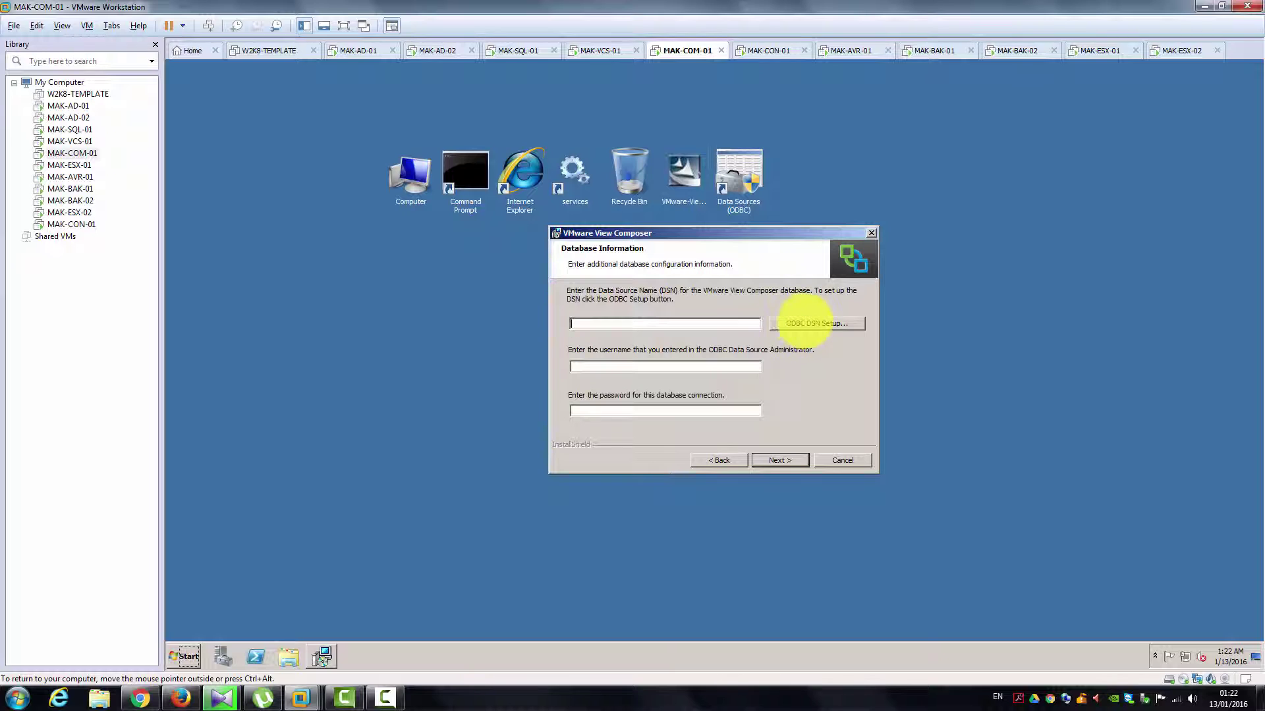
Step: Check the System DSN list in the ODBC Data Source Administrator, then close it
left_click(805, 322)
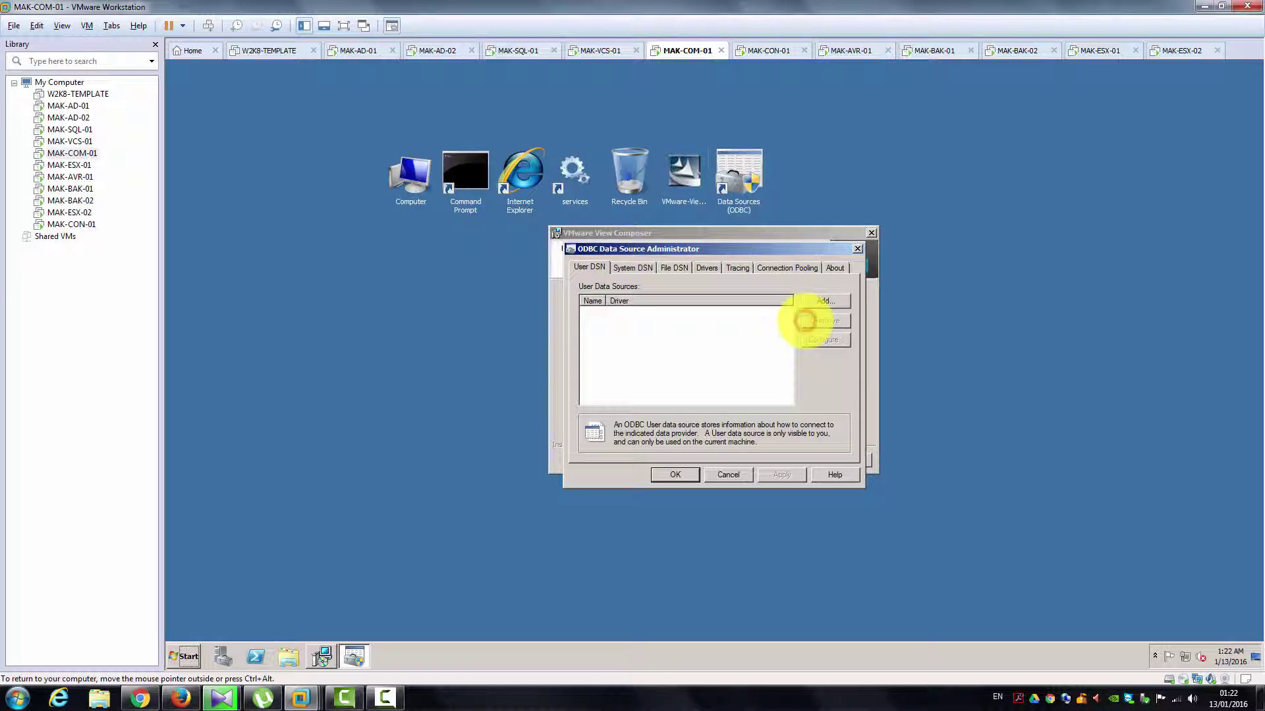
left_click(631, 267)
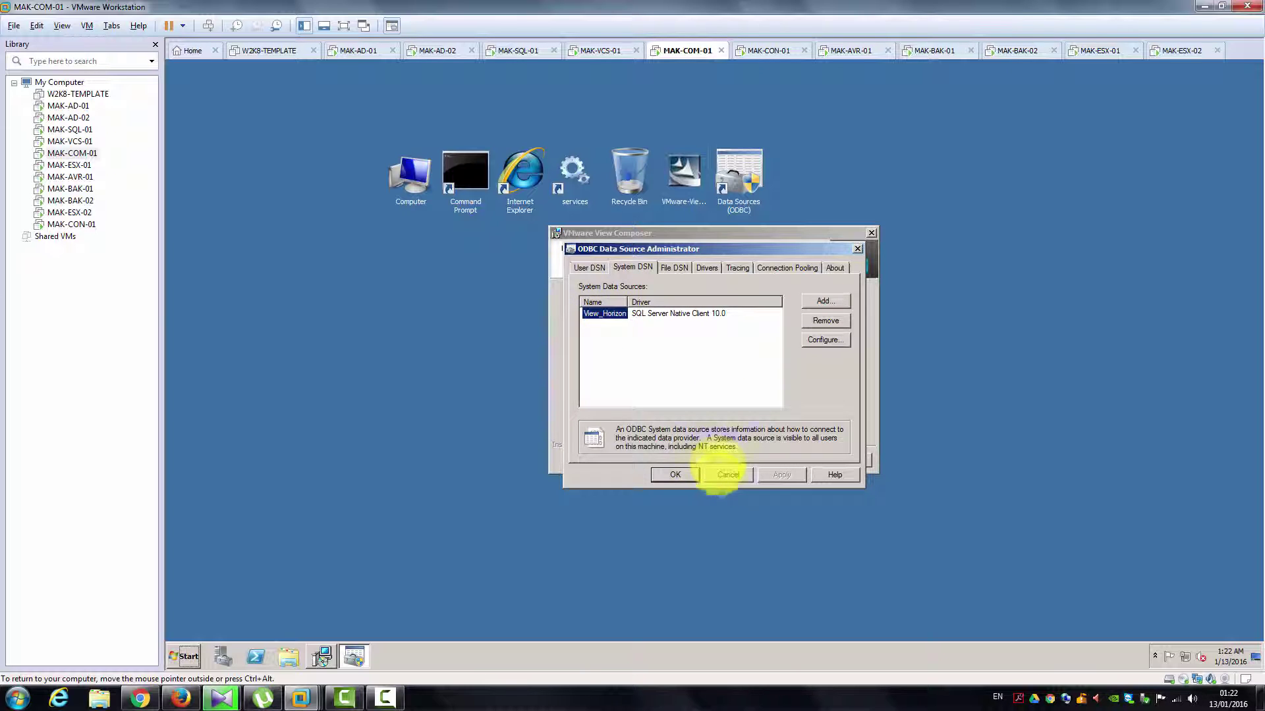
left_click(721, 474)
Step: Enter DSN View_Horizon with the database account's username and password, and continue
left_click(674, 325)
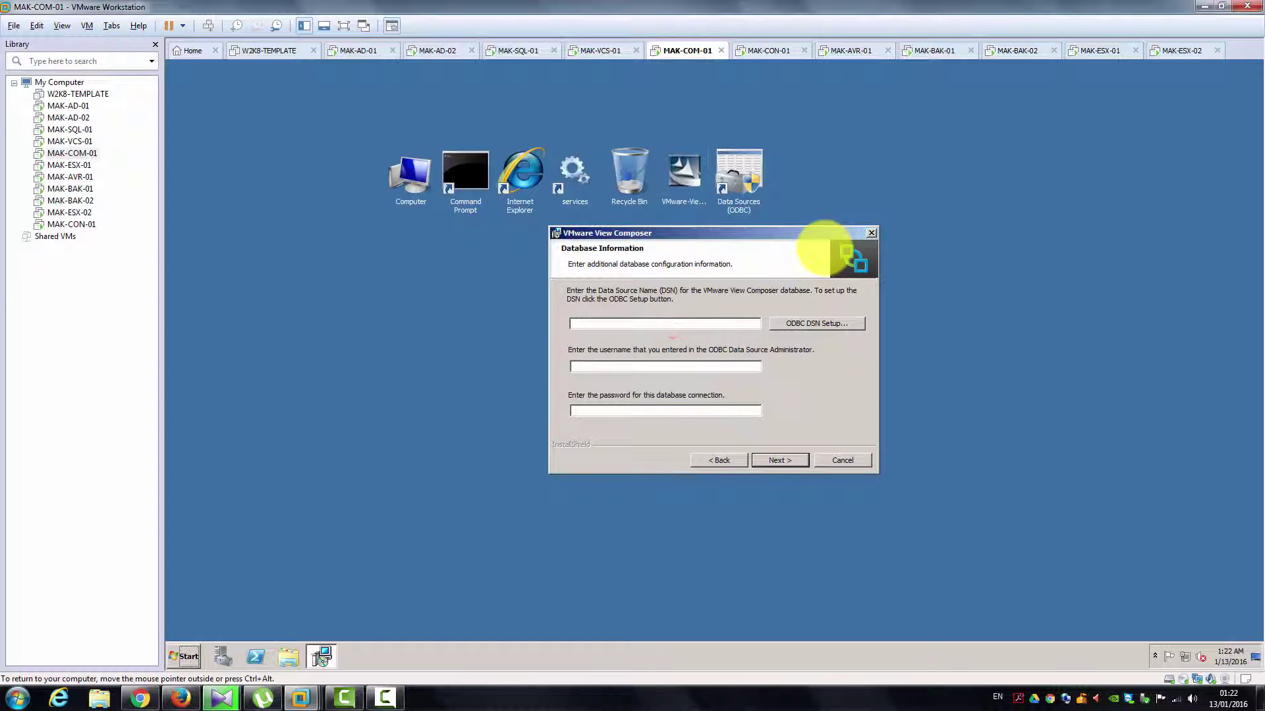
type("V")
type("iew")
type("_Horizon")
type("horizon")
type("_srvc")
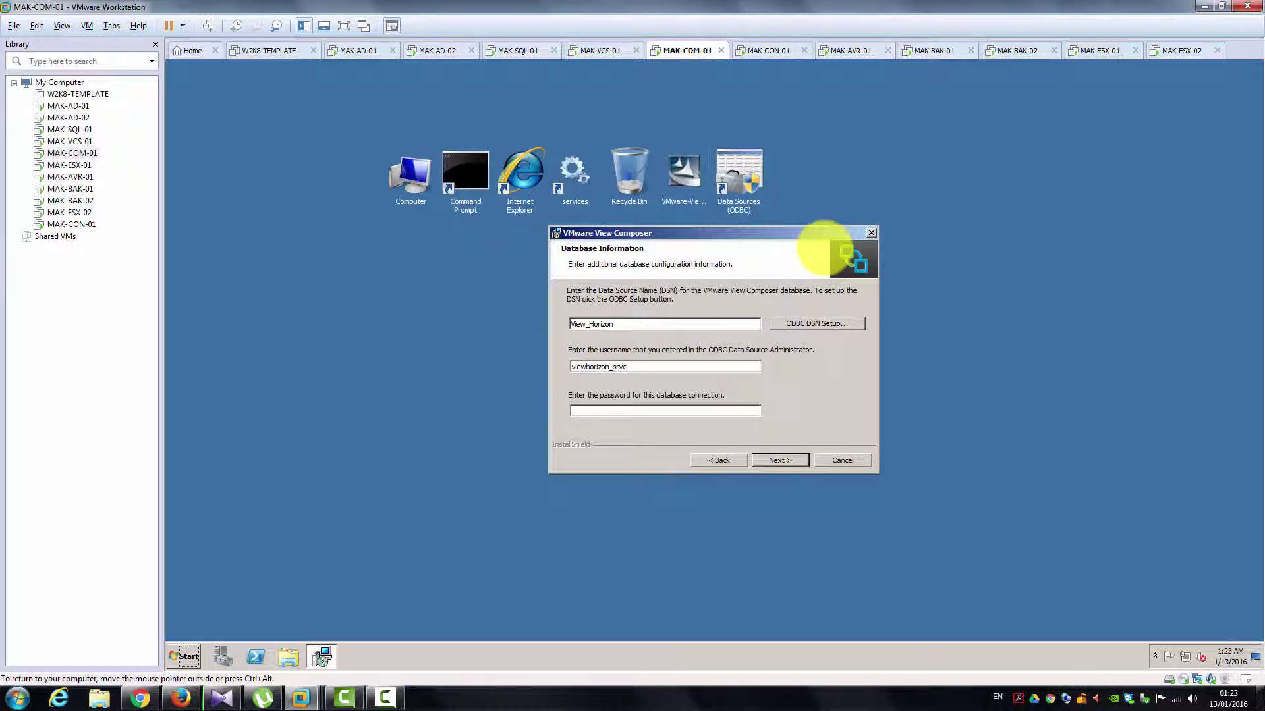
type("••••••••")
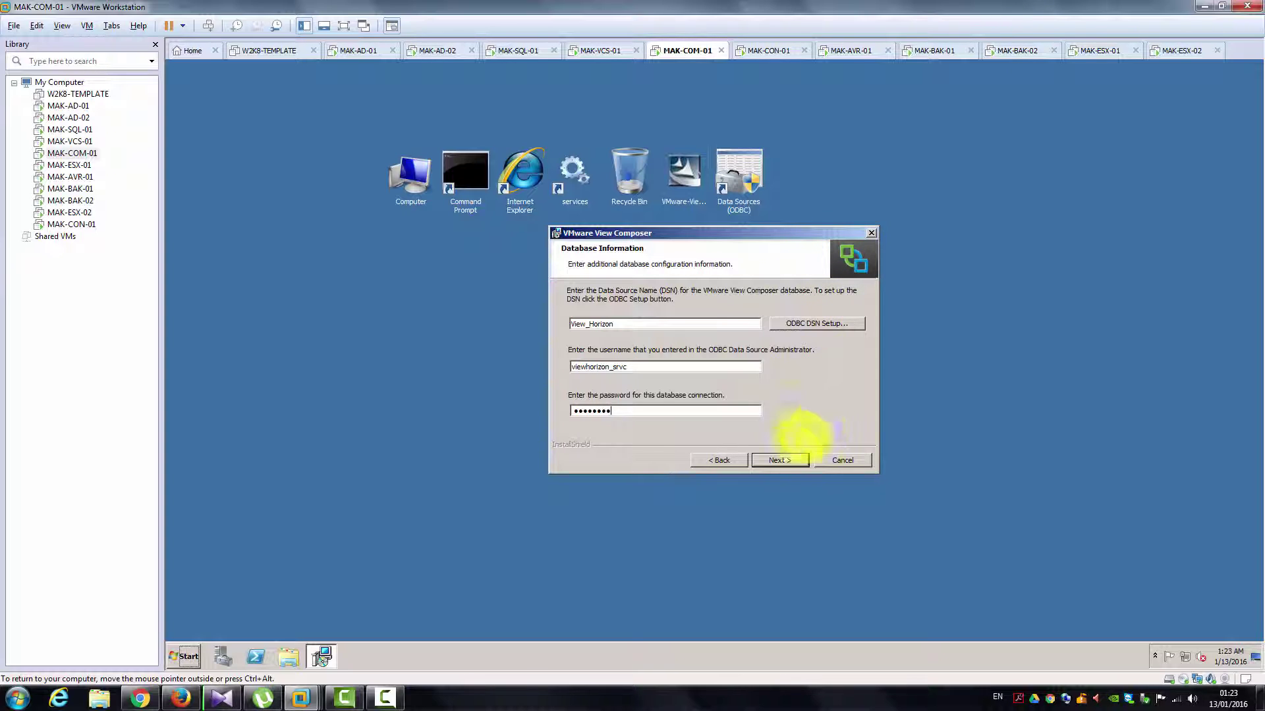
left_click(783, 459)
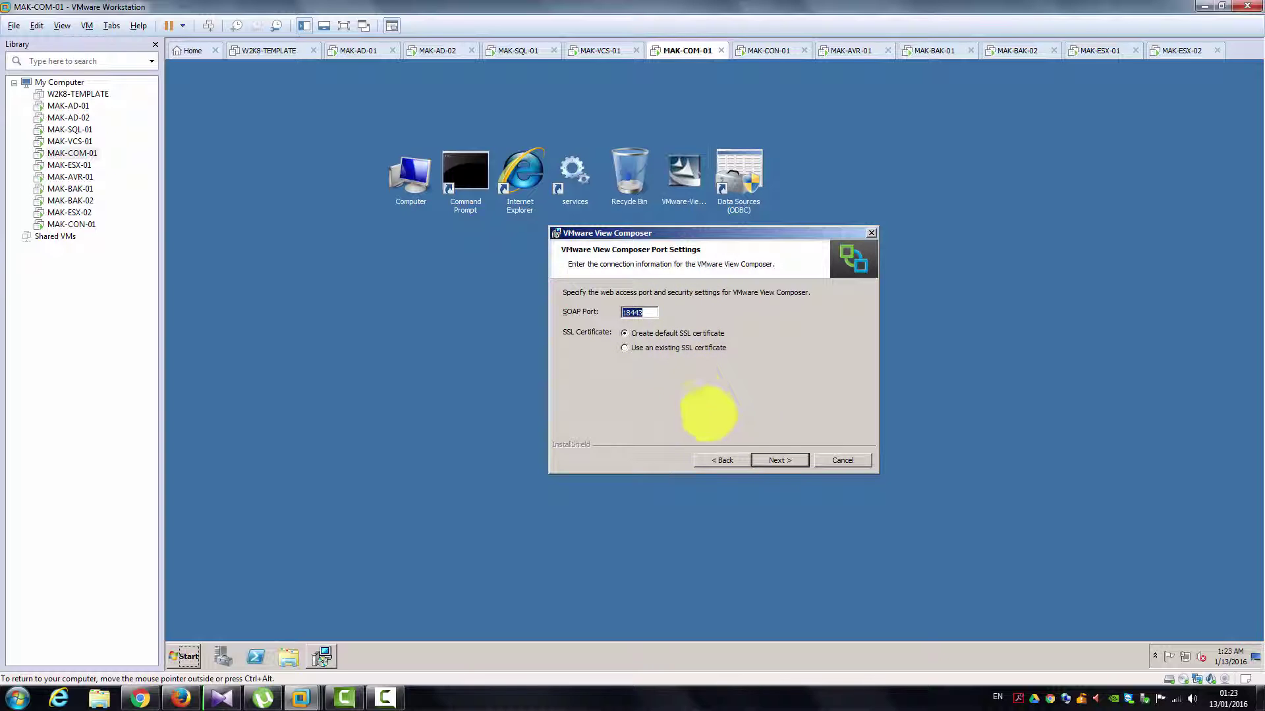
Step: Install View Composer with SOAP port 18443 and the default SSL certificate, then restart MAK-COM-01
left_click(769, 457)
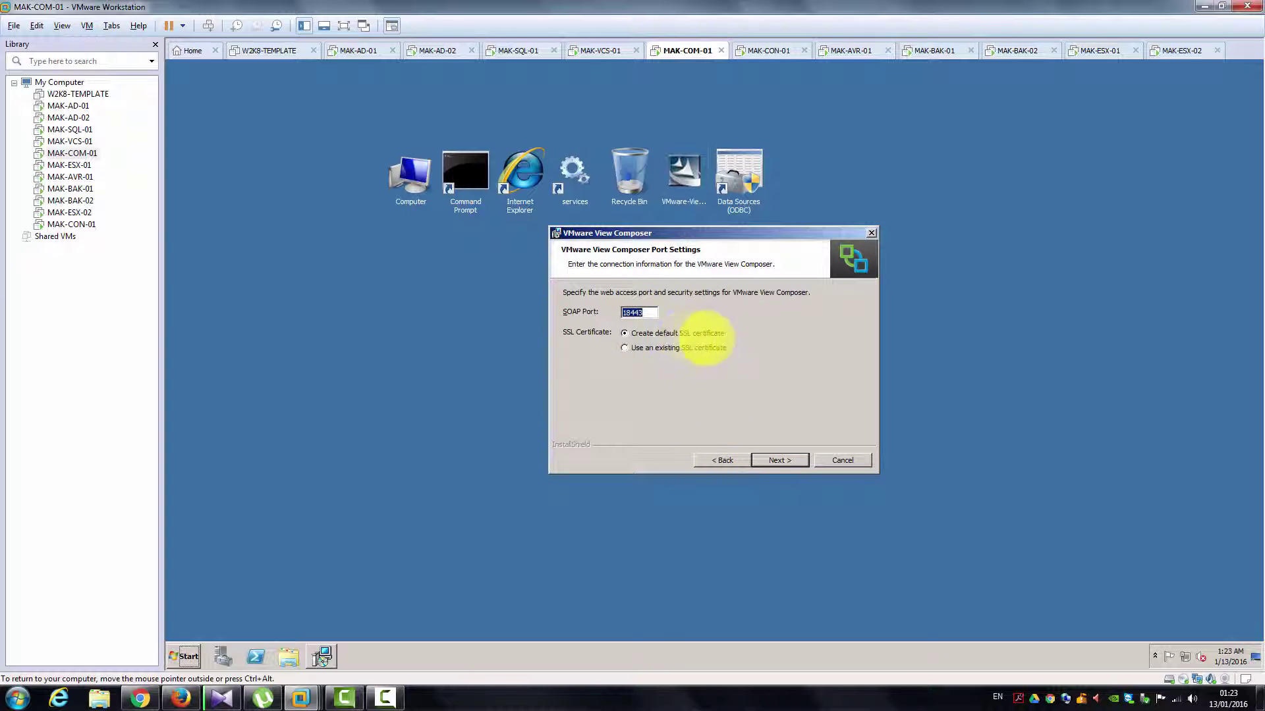
left_click(771, 461)
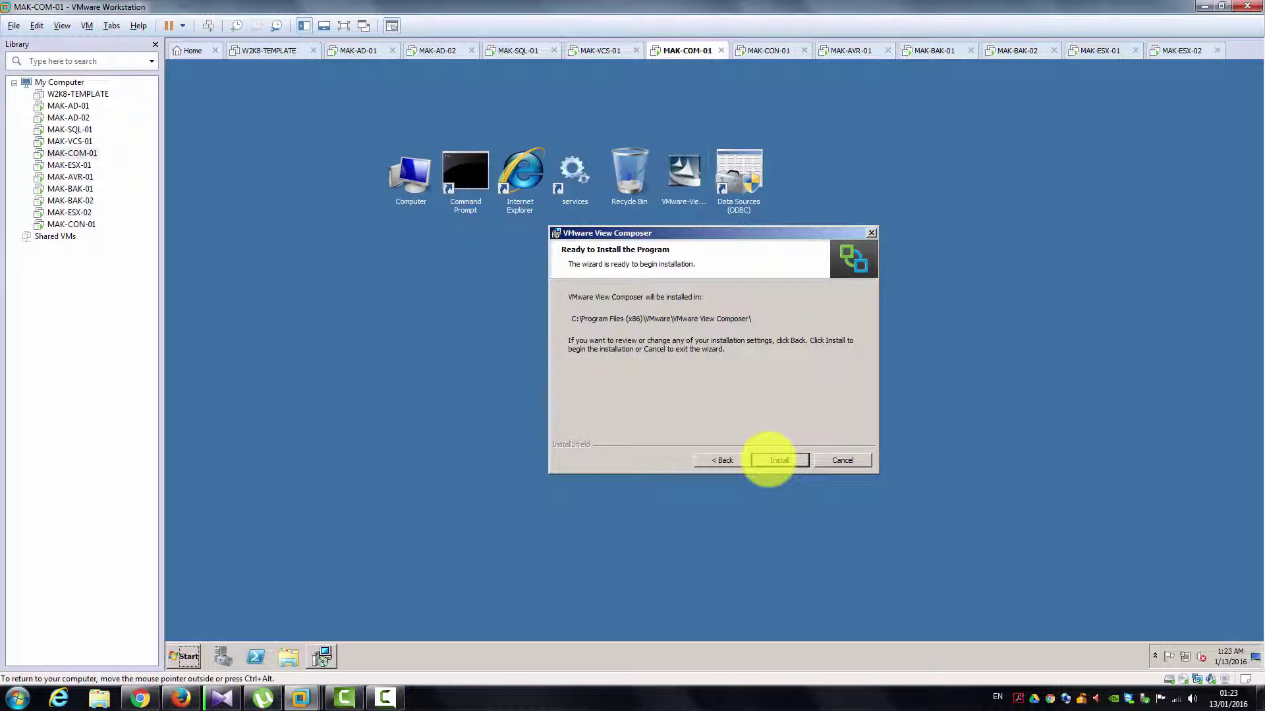
left_click(769, 460)
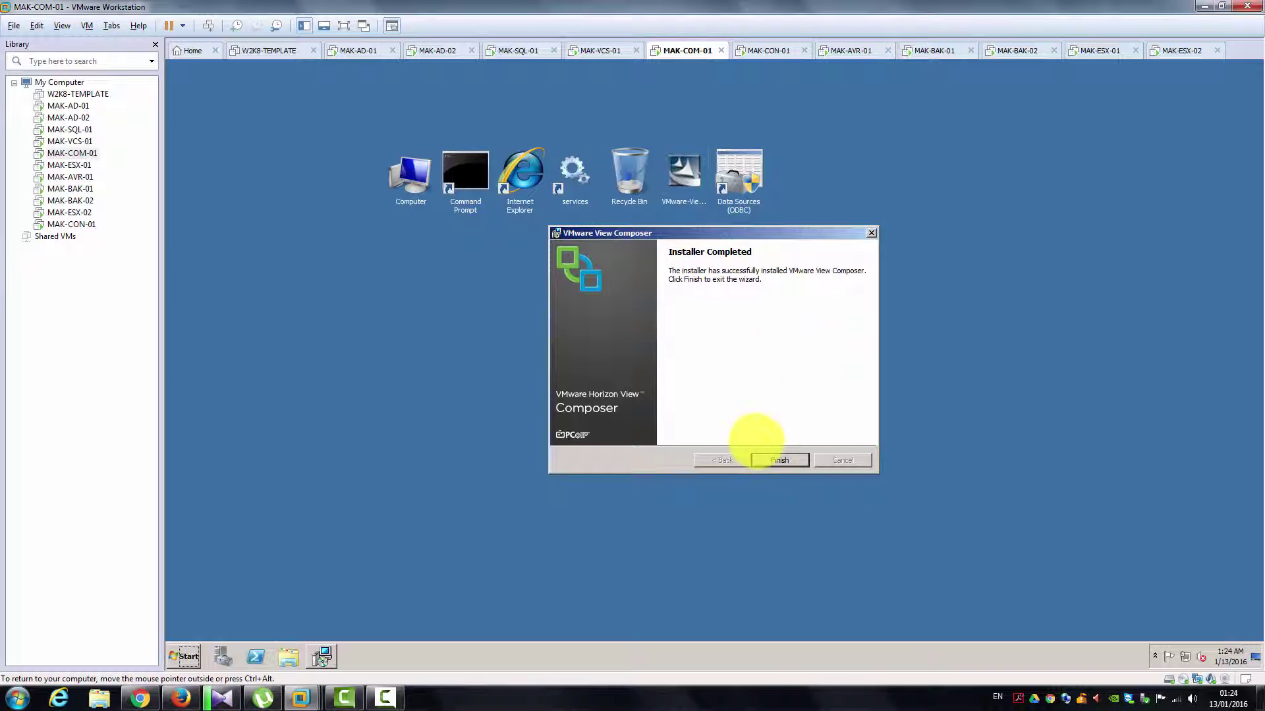
left_click(770, 460)
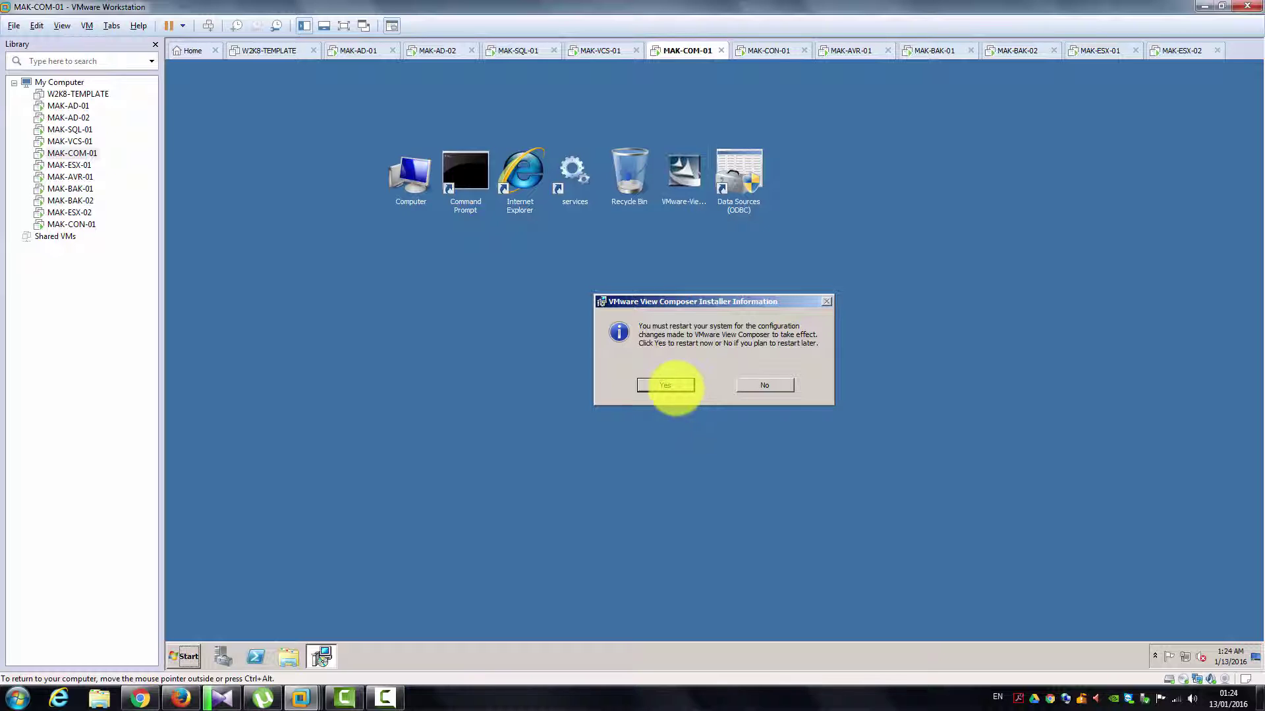
left_click(667, 385)
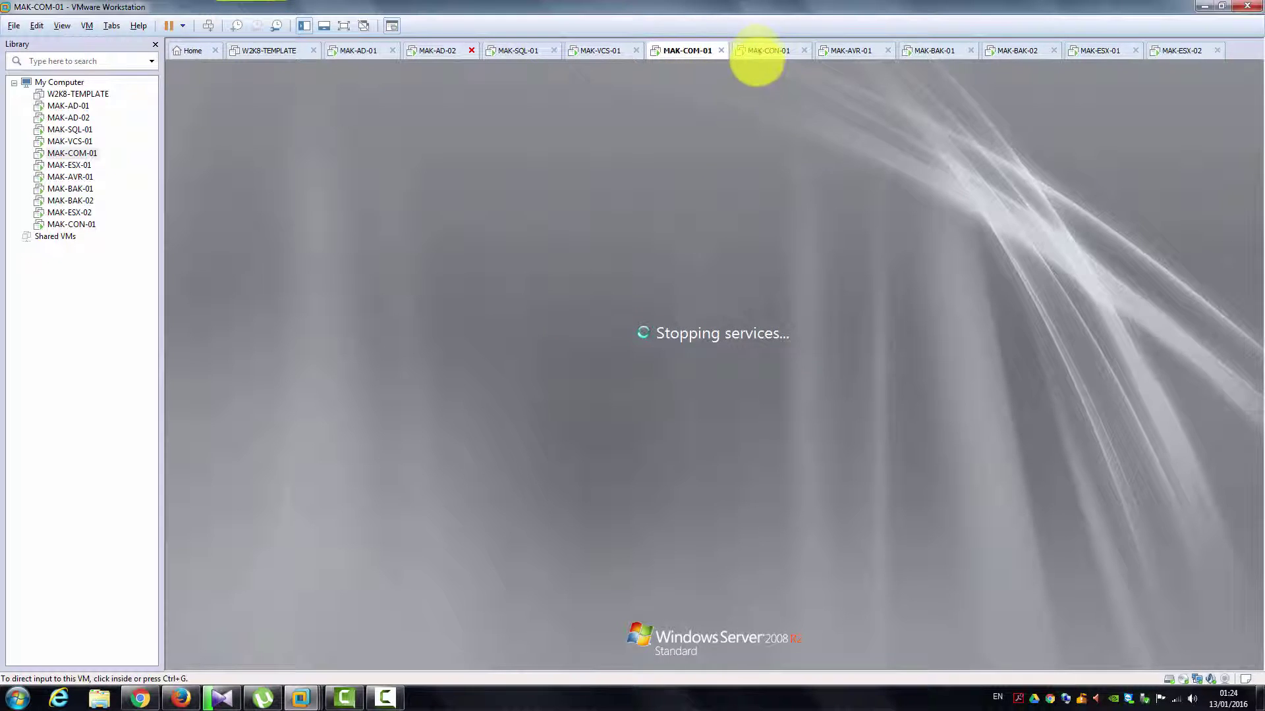
Step: On MAK-CON-01, move the Connection Server installer icon beside the Recycle Bin
left_click(757, 52)
left_click(189, 88)
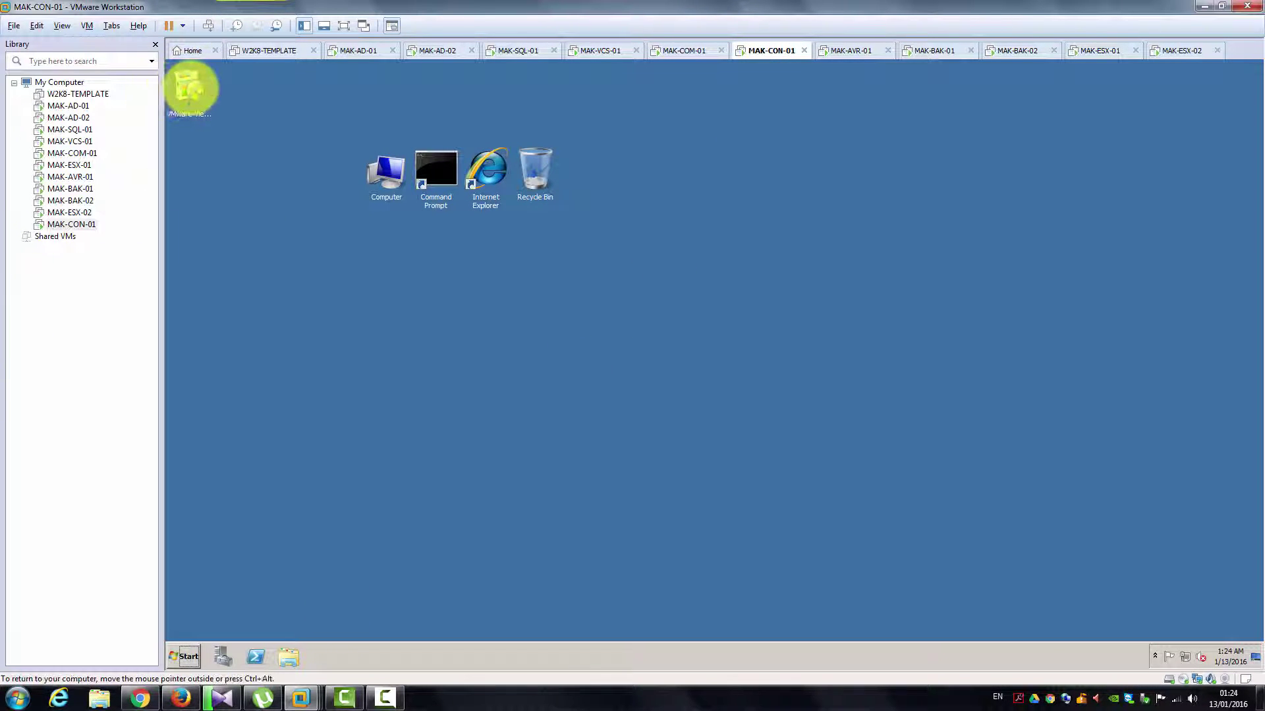
left_click_drag(190, 88, 596, 176)
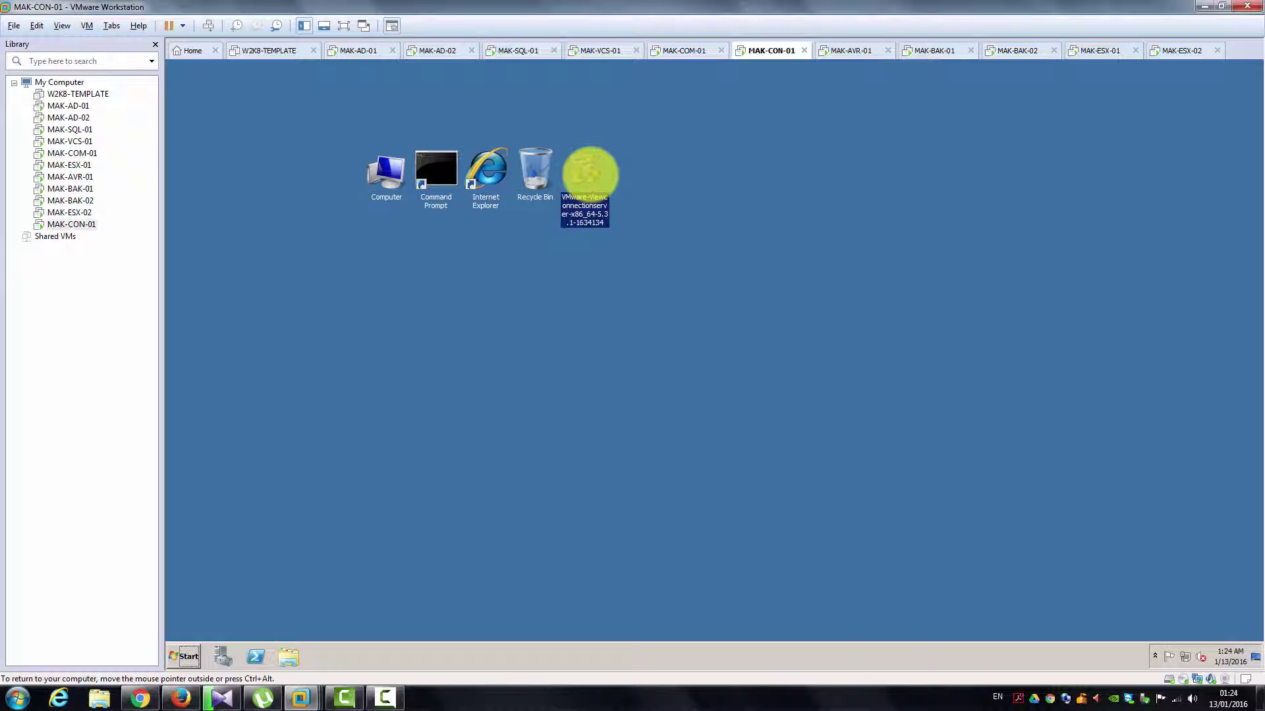
Step: Run the Connection Server installer as administrator and approve the UAC prompt
right_click(590, 174)
left_click(609, 193)
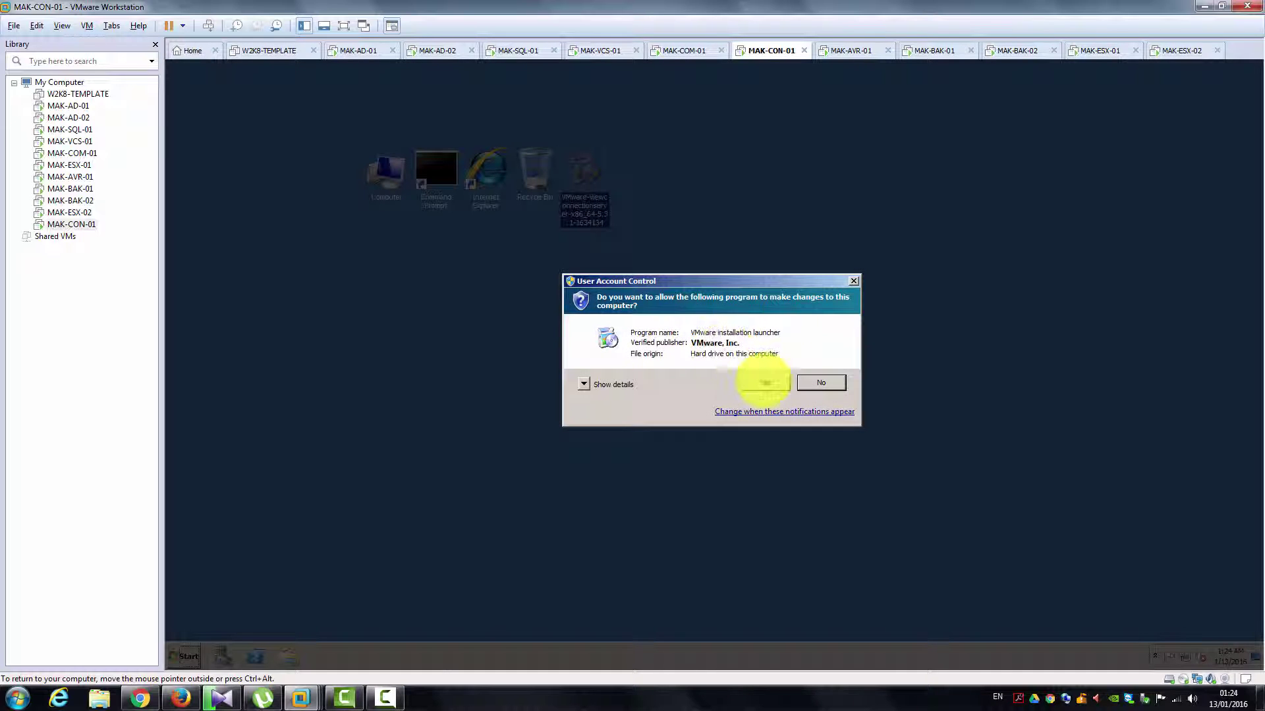
left_click(763, 380)
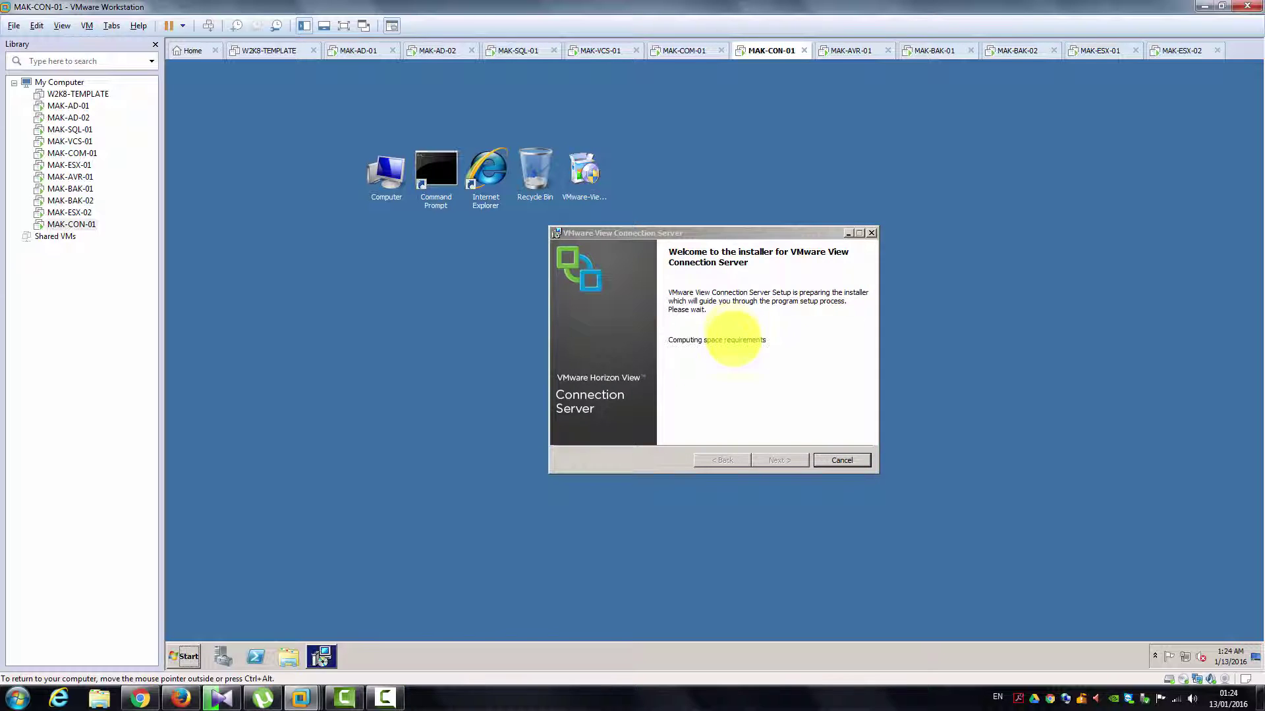
Step: Accept the licence, keep the default install folder, and choose View Standard Server
left_click(776, 461)
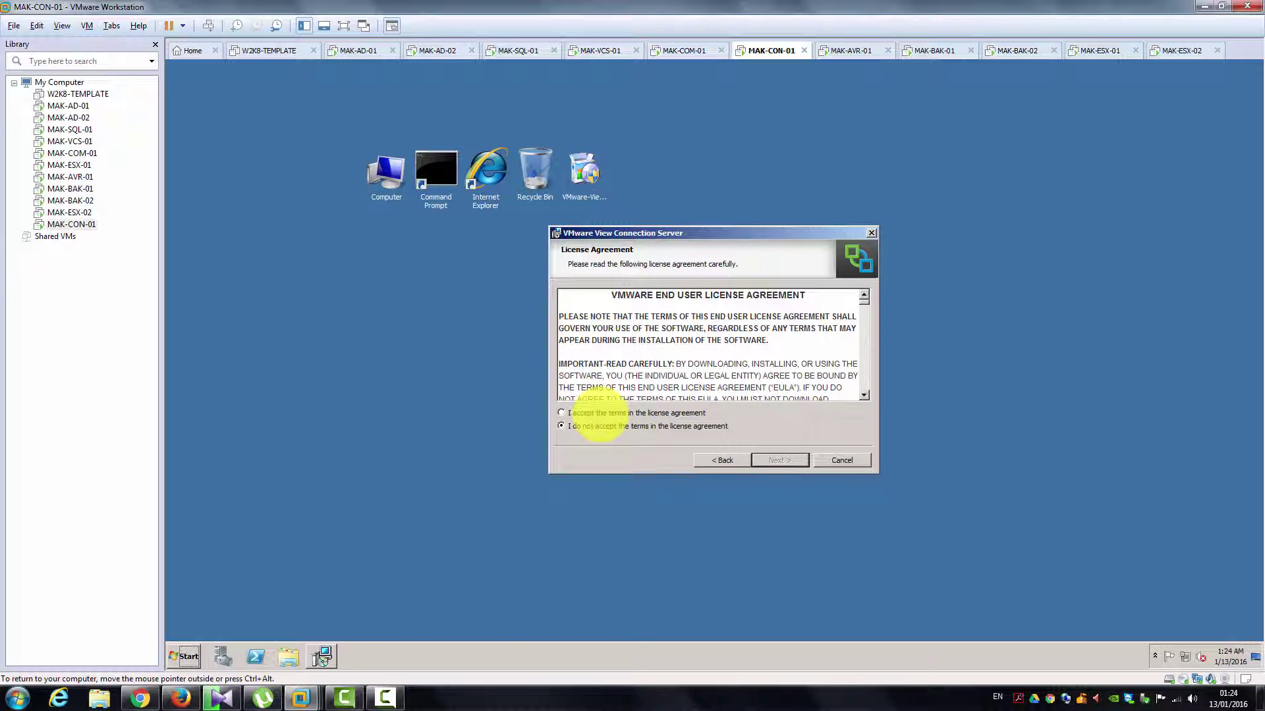
left_click(594, 413)
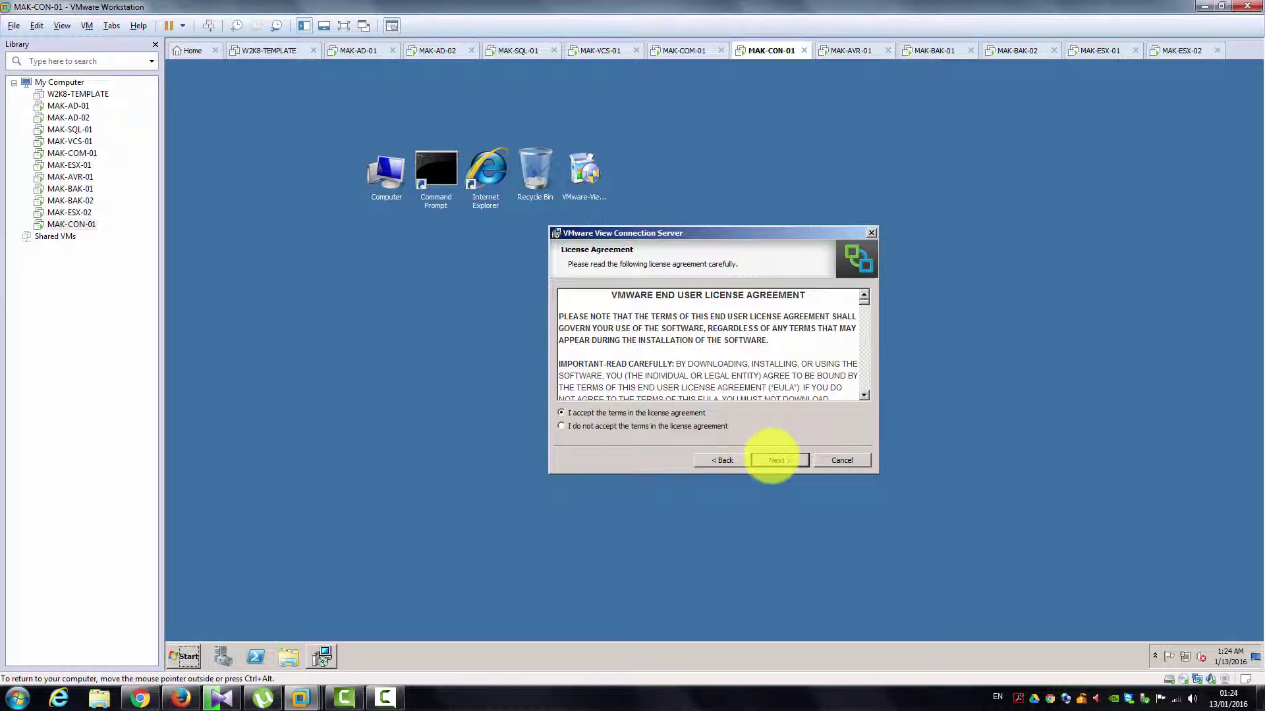
left_click(774, 459)
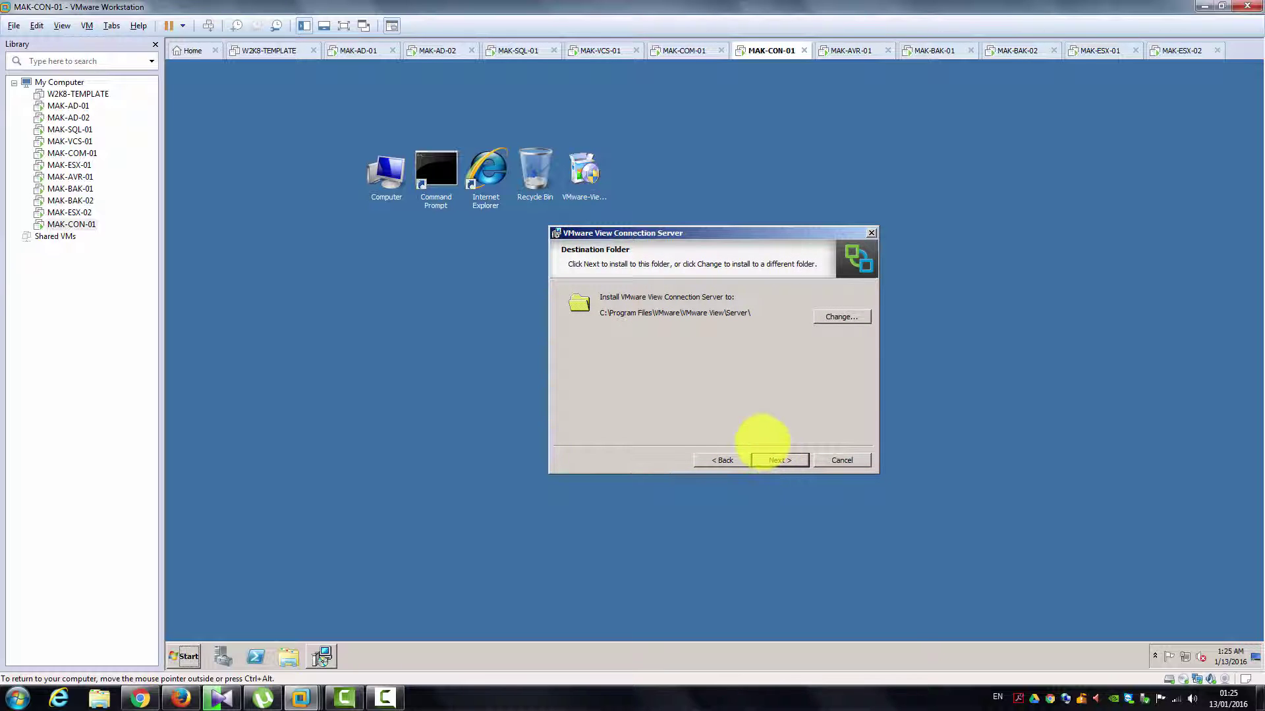
left_click(722, 459)
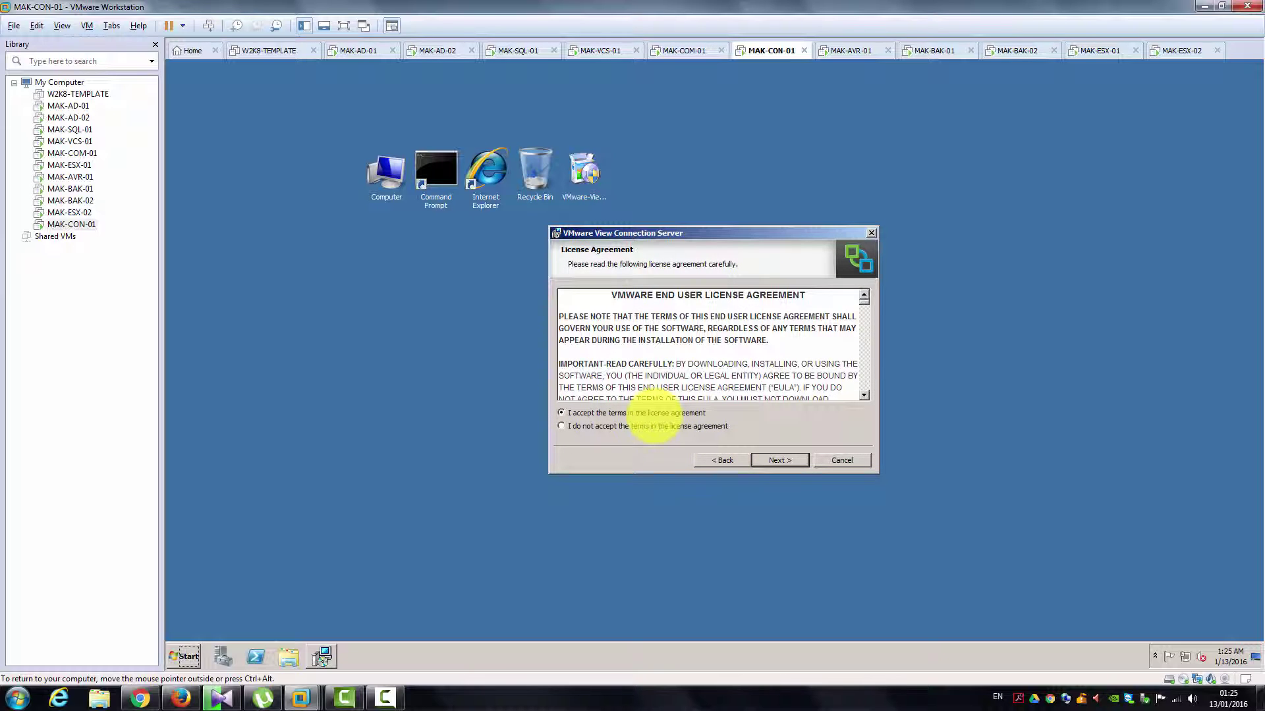
left_click(773, 459)
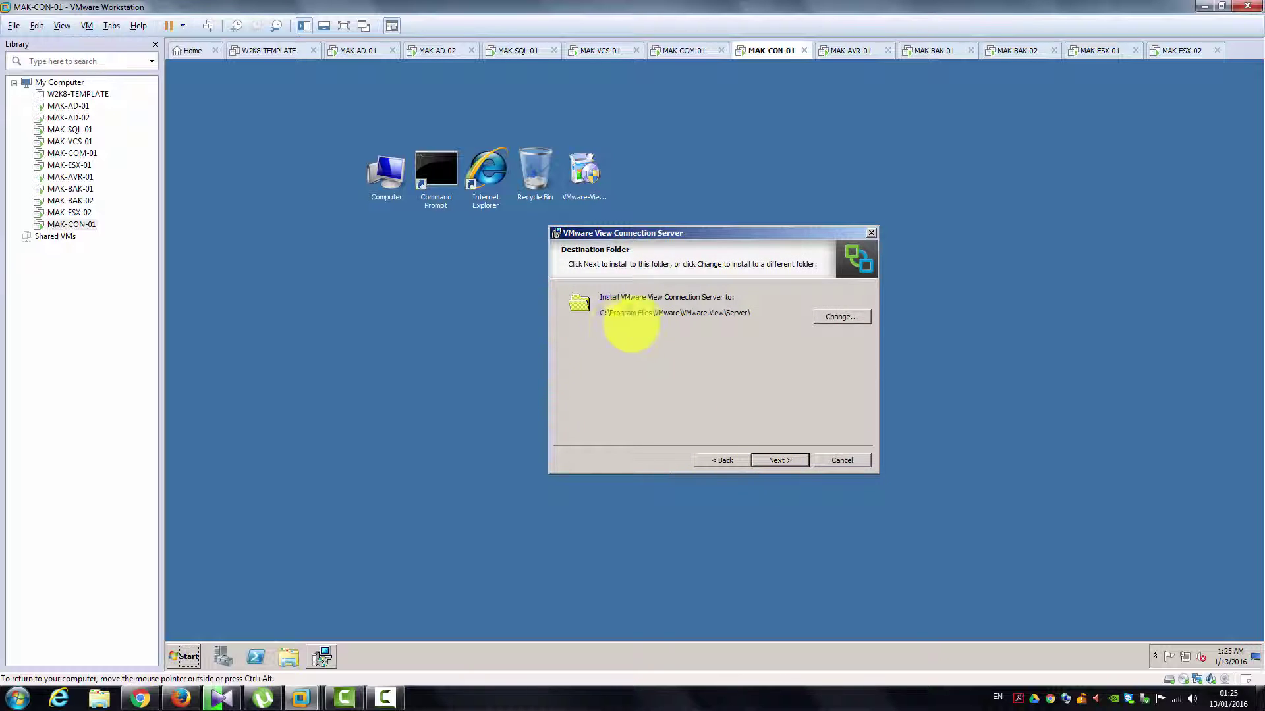
left_click(767, 459)
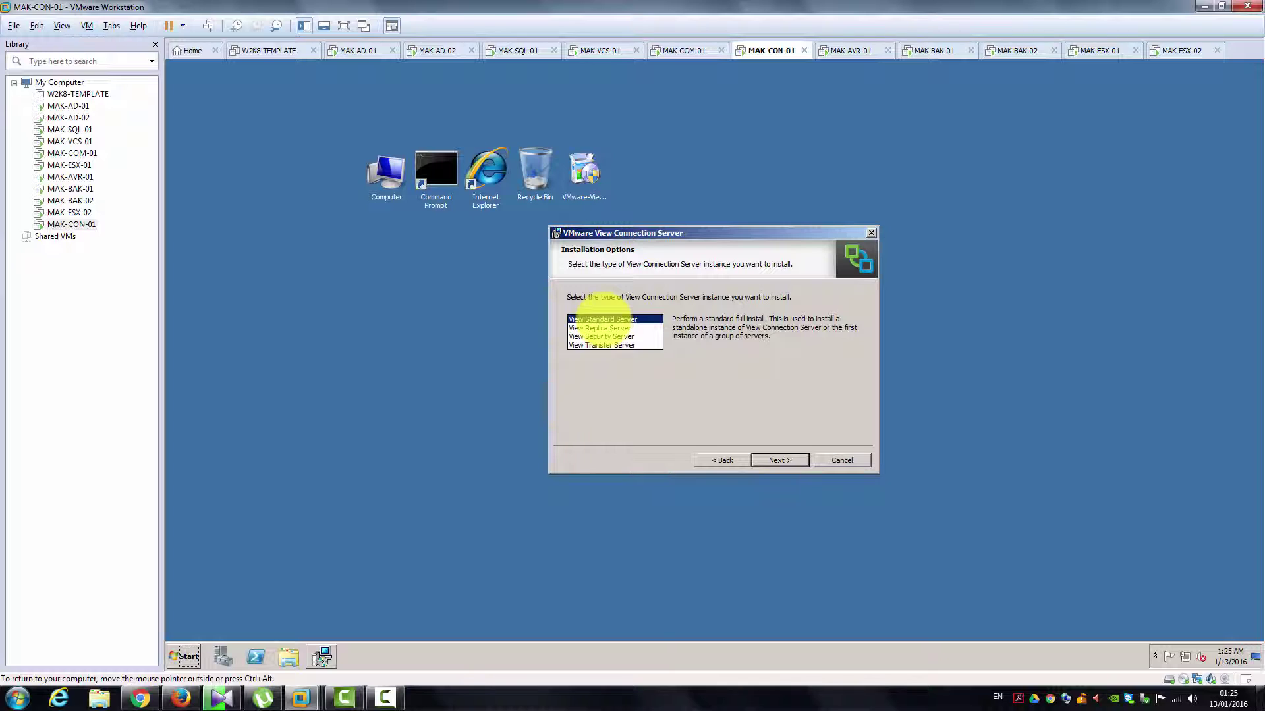
left_click(777, 460)
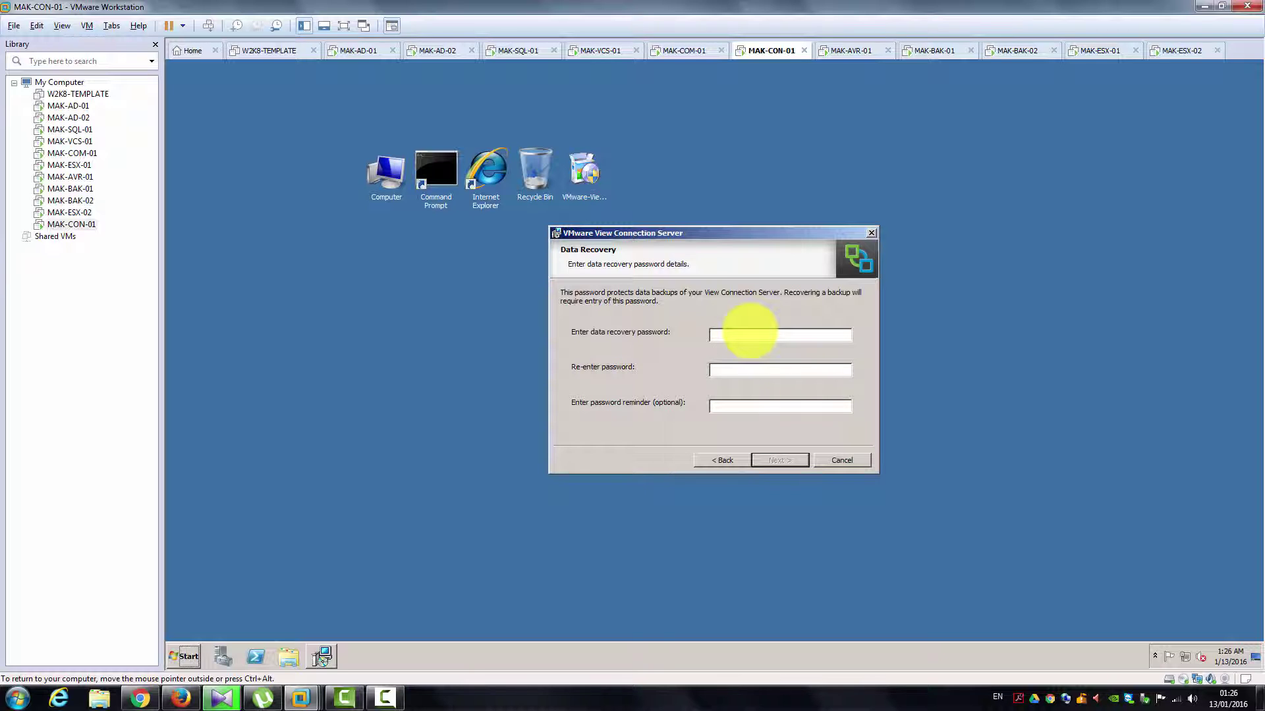
Step: Enter and confirm the data recovery password with a reminder, then continue
left_click(749, 334)
type("••••••••")
key("Tab")
key("BackSpace")
type("•••••••")
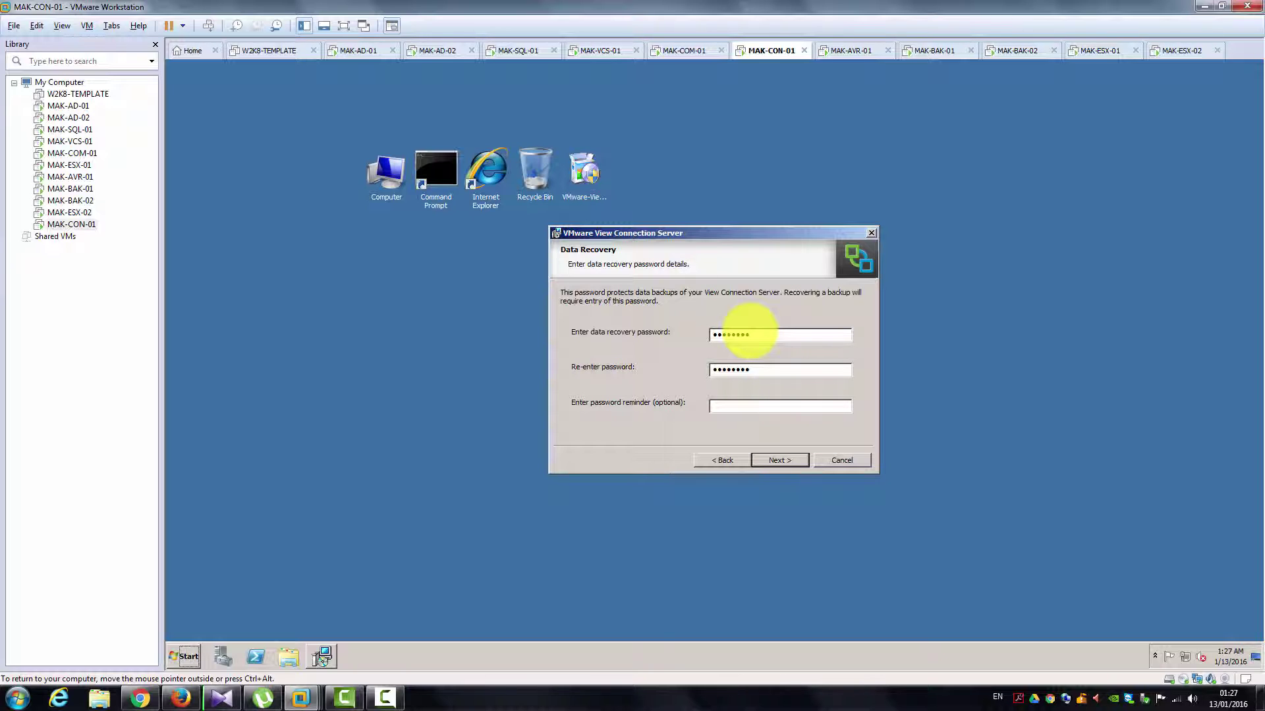
type("MS")
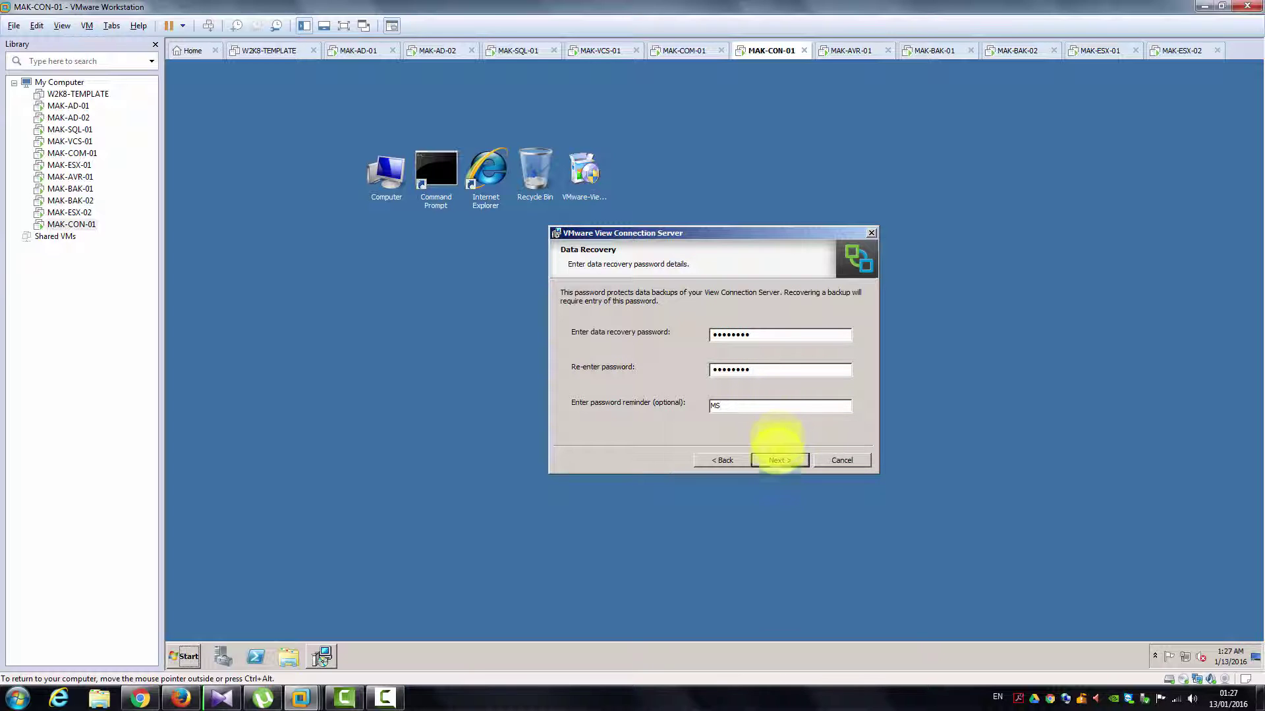
left_click(777, 460)
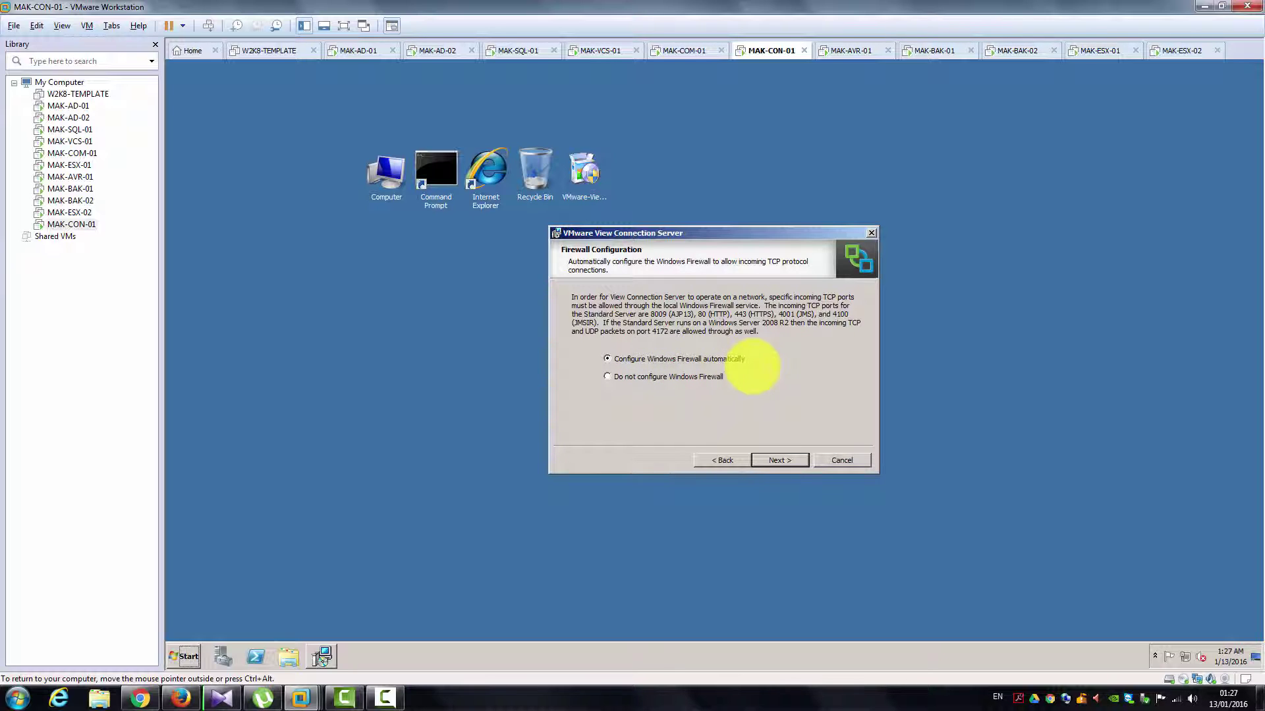
Step: Keep automatic Windows Firewall configuration and authorize the domain admin account as initial administrator
left_click(769, 459)
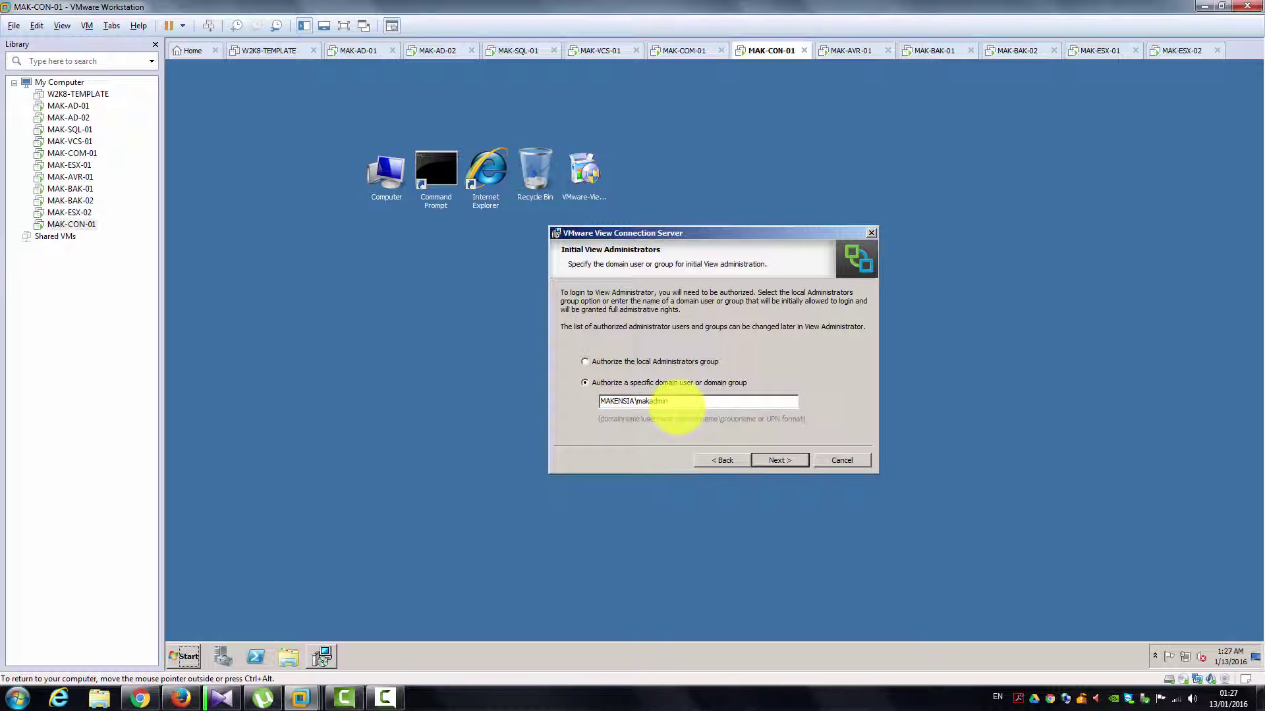
left_click_drag(678, 410, 634, 410)
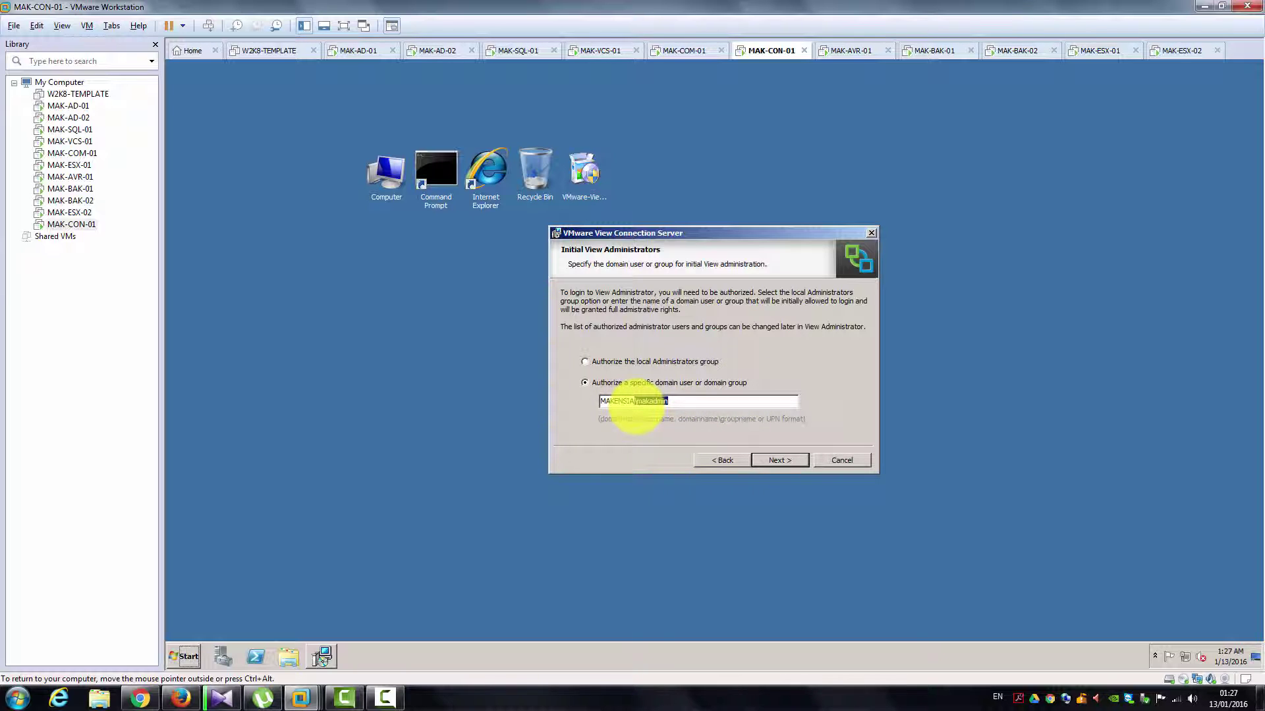
left_click(659, 401)
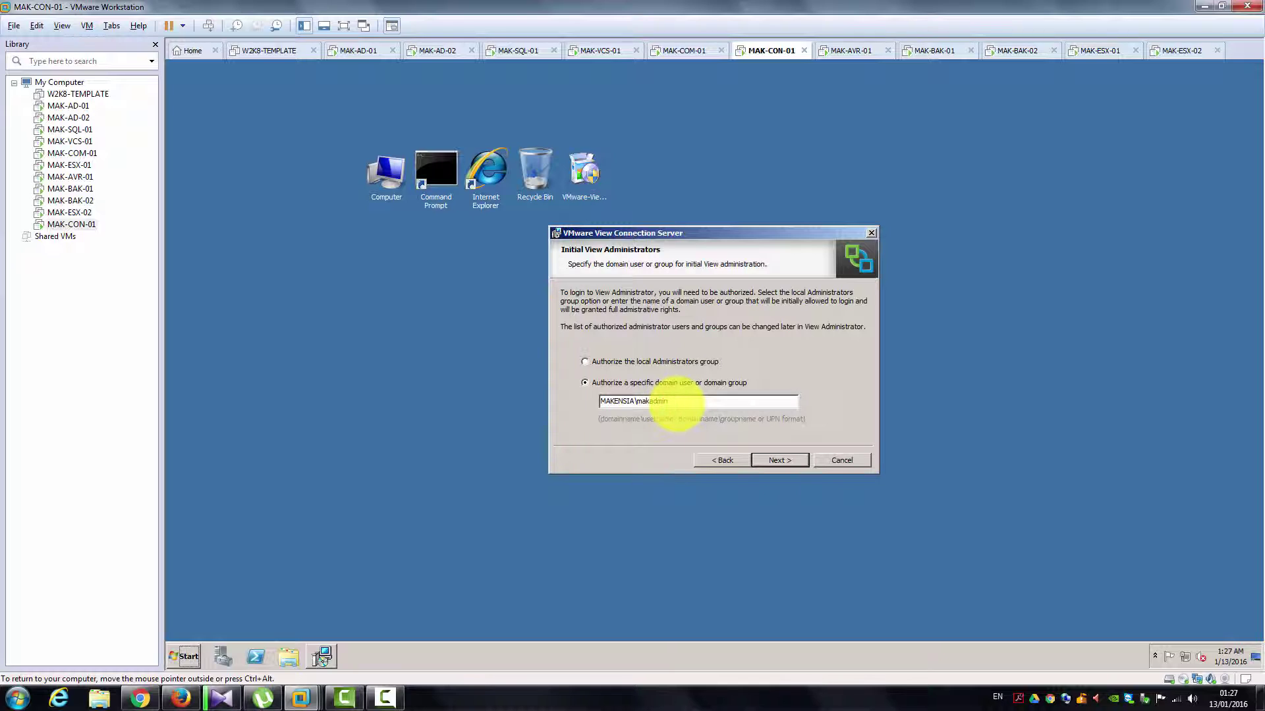
left_click_drag(675, 403, 565, 397)
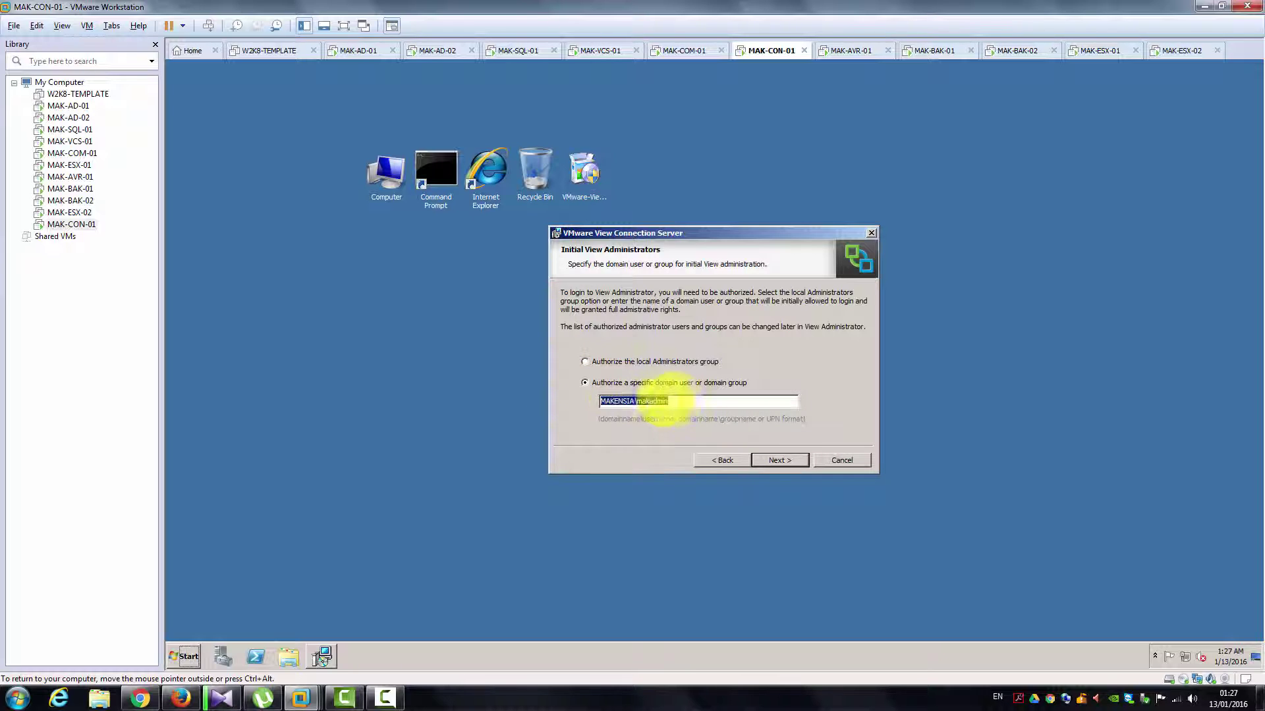
left_click(682, 400)
left_click(777, 460)
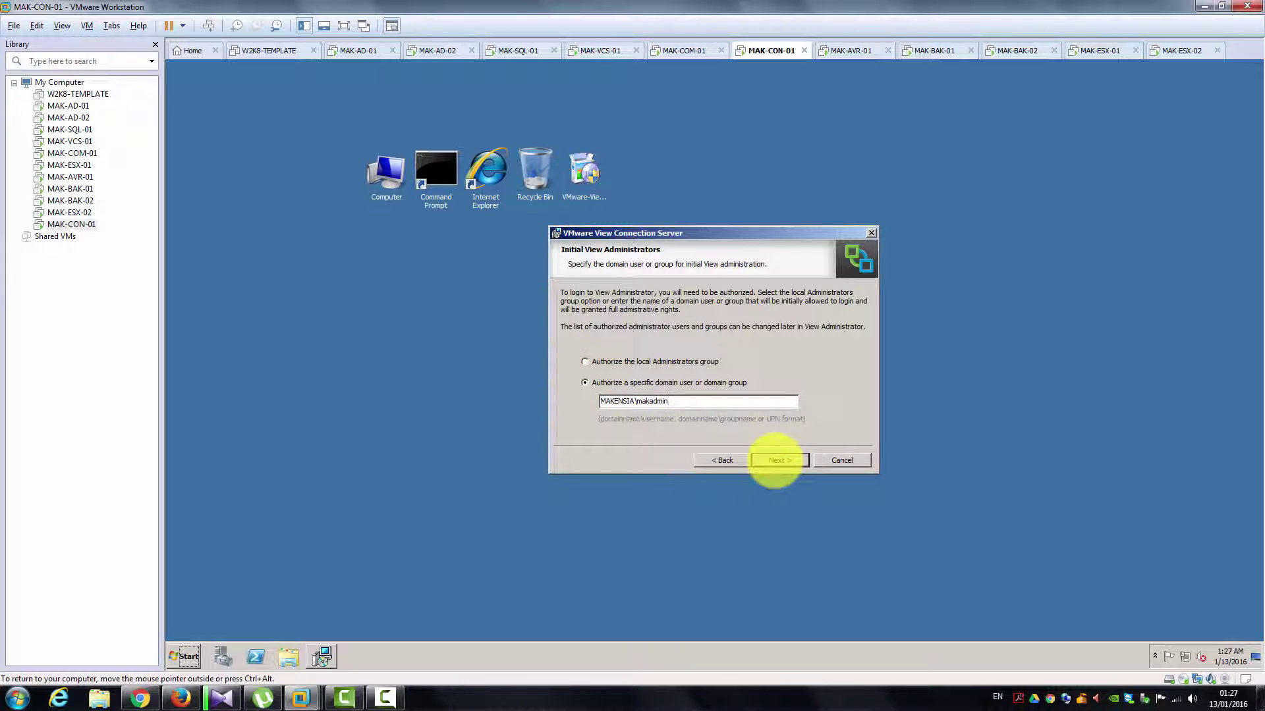
Step: Untick Participate to opt out of the user experience improvement program
left_click(776, 460)
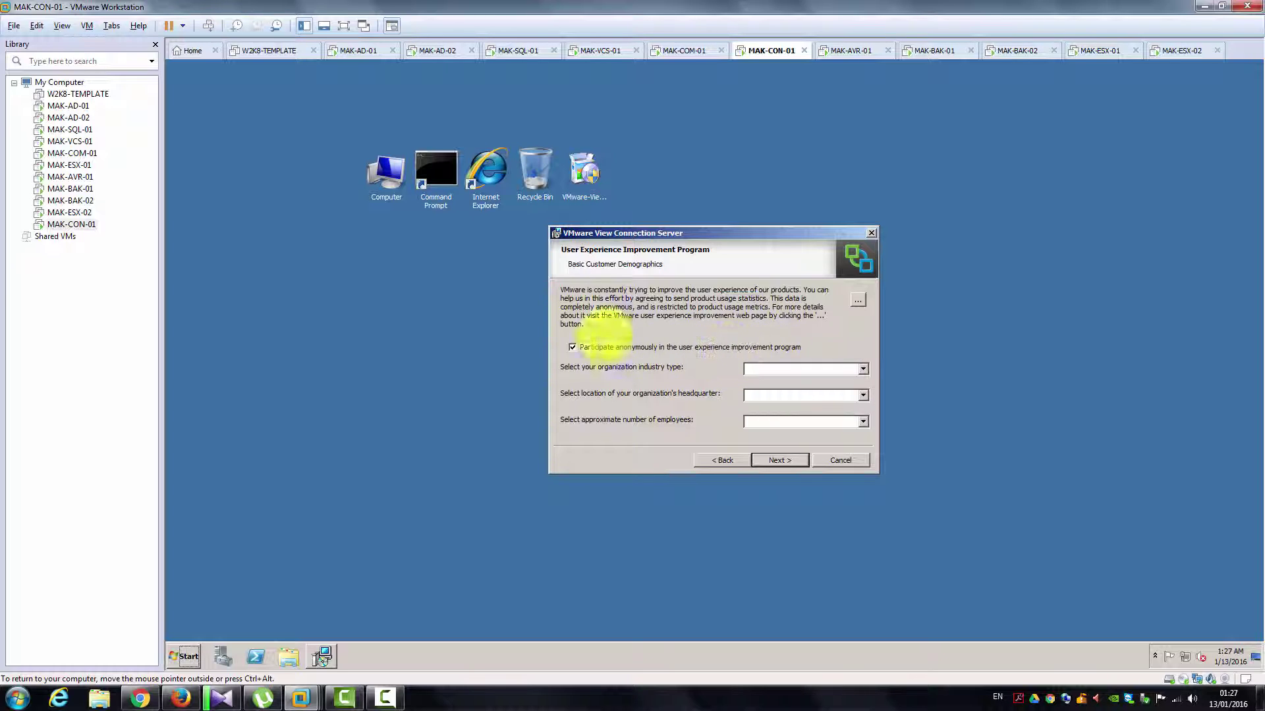
left_click(572, 347)
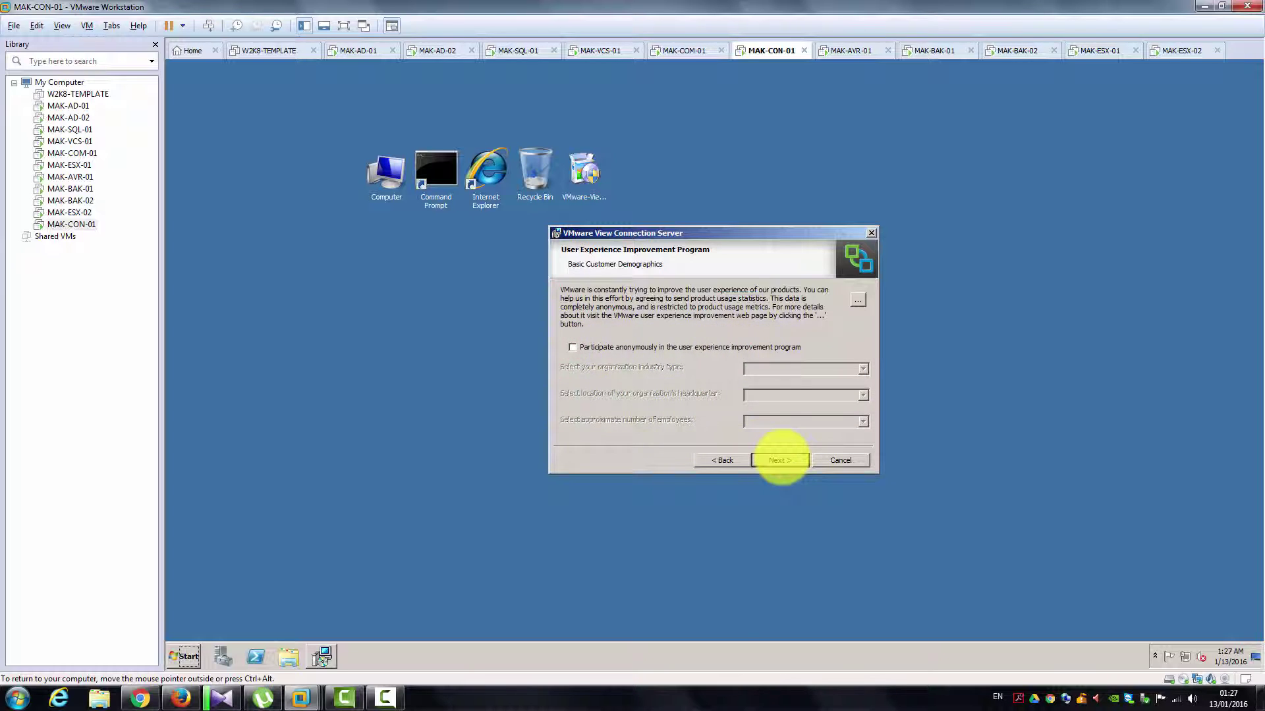
left_click(779, 460)
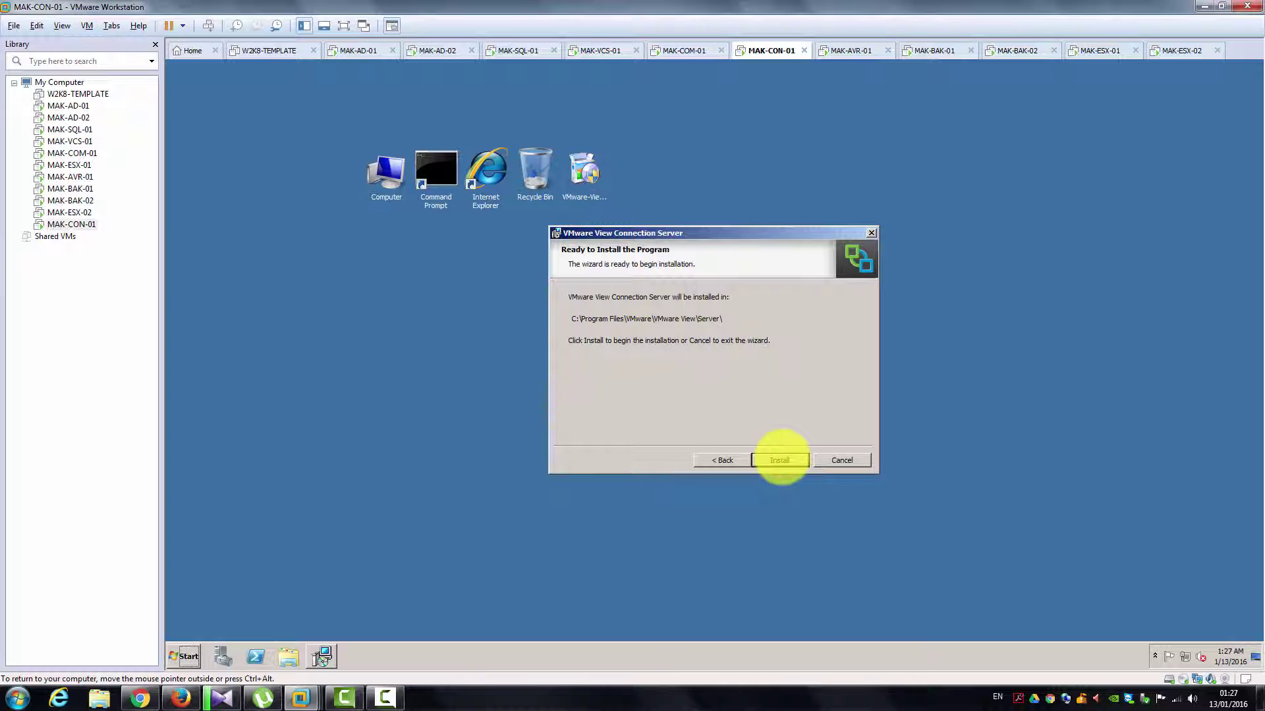
Step: Start the Connection Server install and place the View Administrator Console shortcut beside the desktop icons
left_click(780, 459)
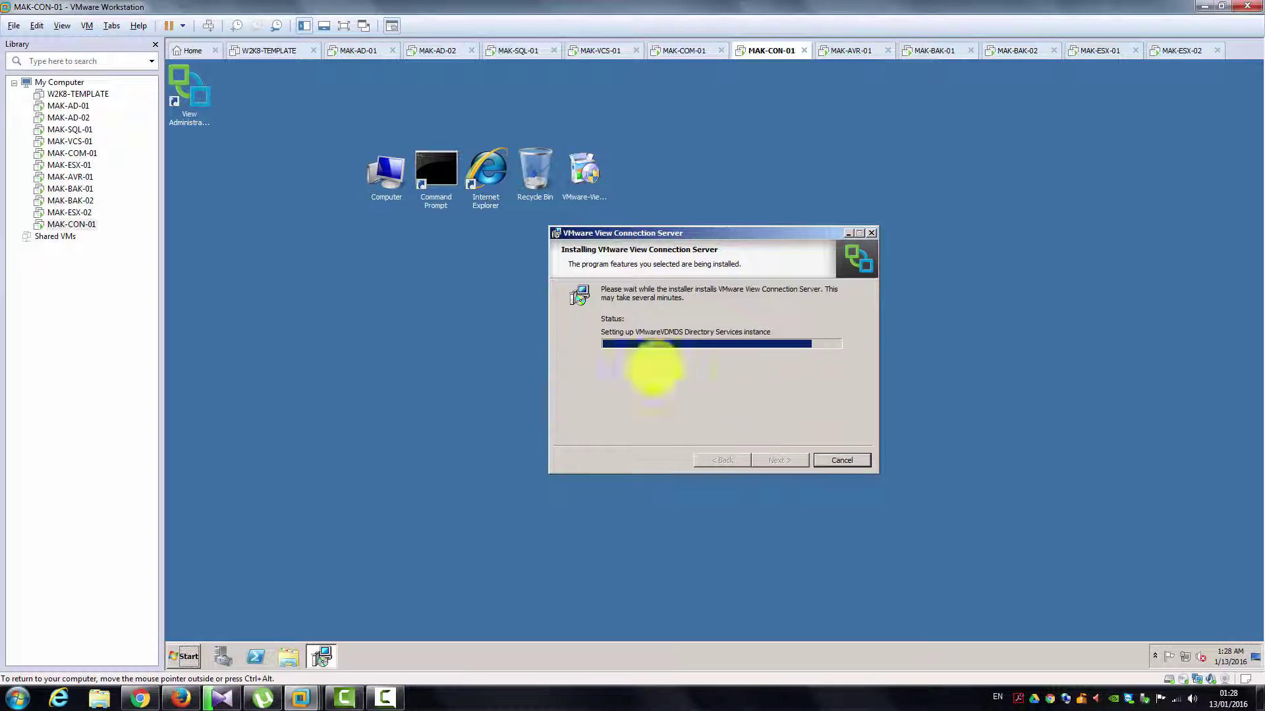
left_click_drag(679, 233, 658, 349)
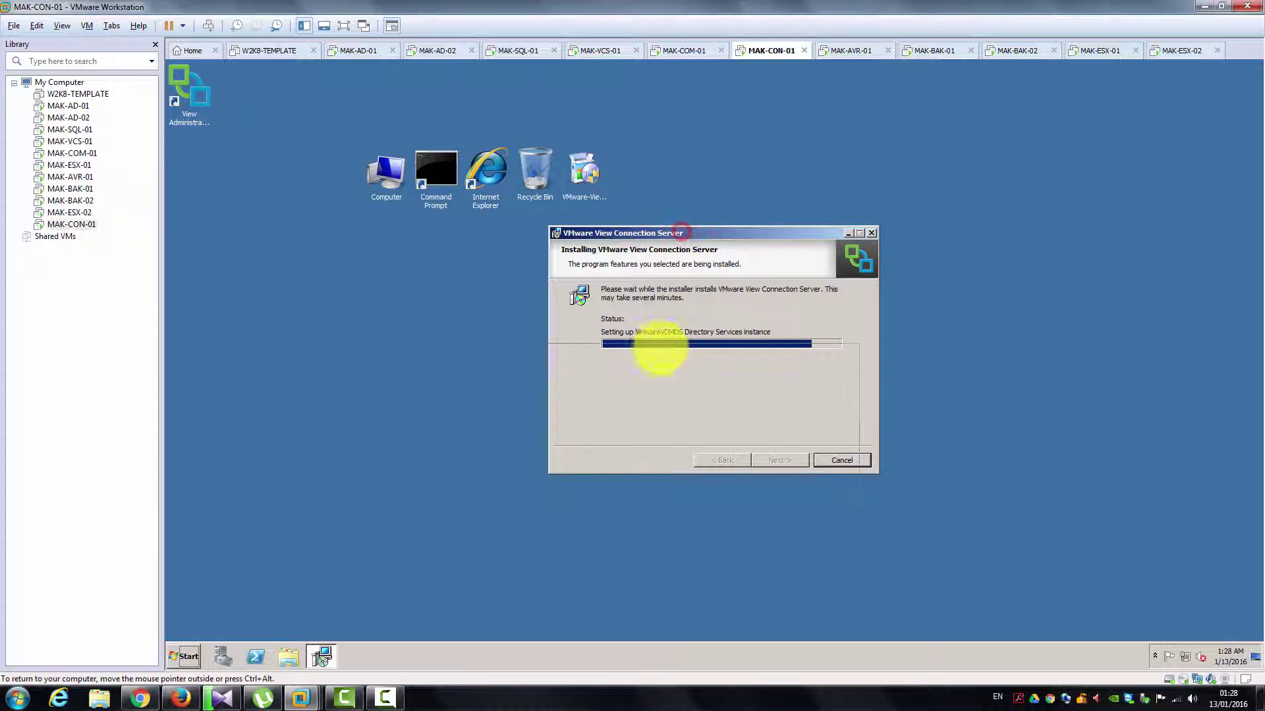
left_click(202, 95)
left_click_drag(202, 95, 642, 166)
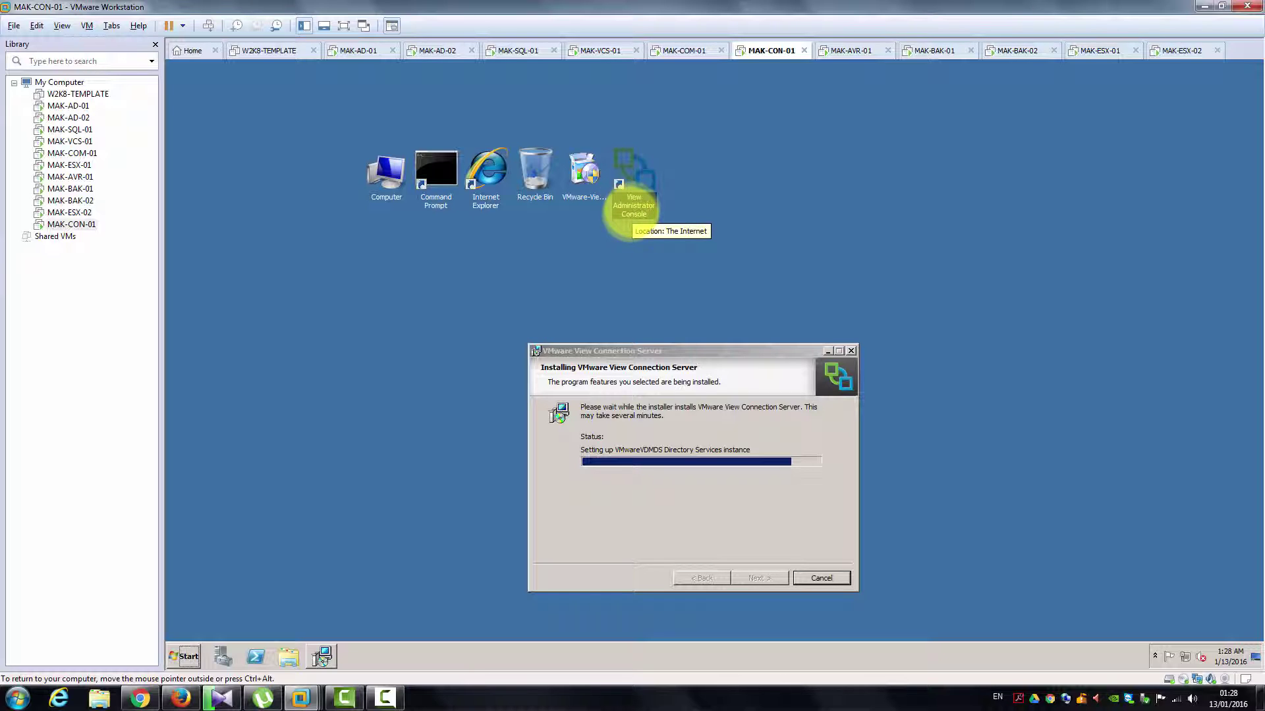
left_click(629, 206)
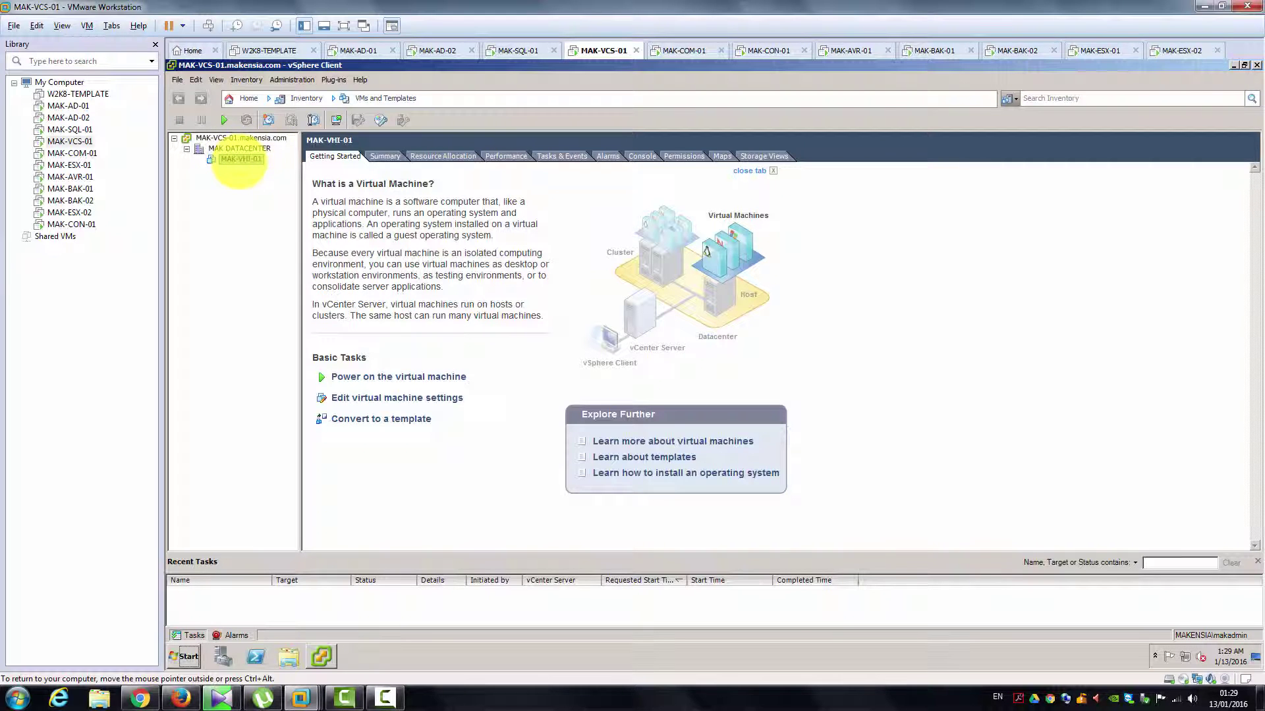
Step: Sign in to MAK-COM-01 with the administrator password, then return to MAK-CON-01's completed installer
left_click(685, 50)
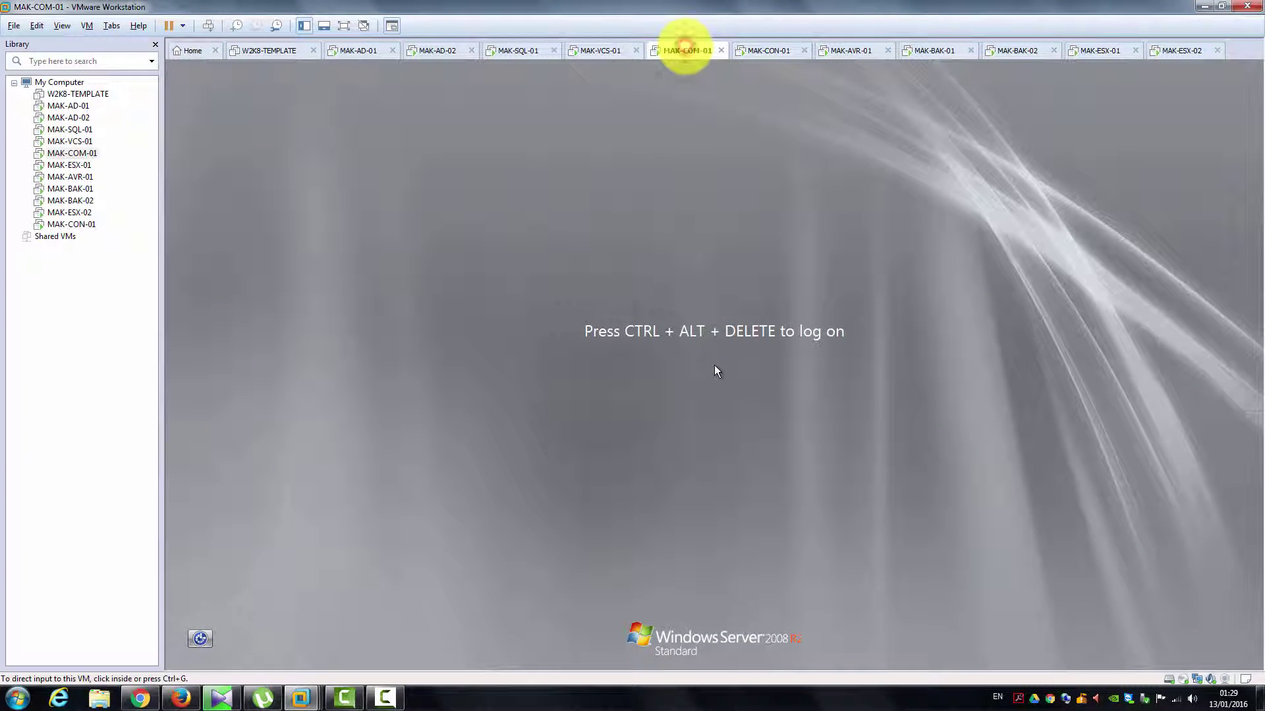
left_click(702, 157)
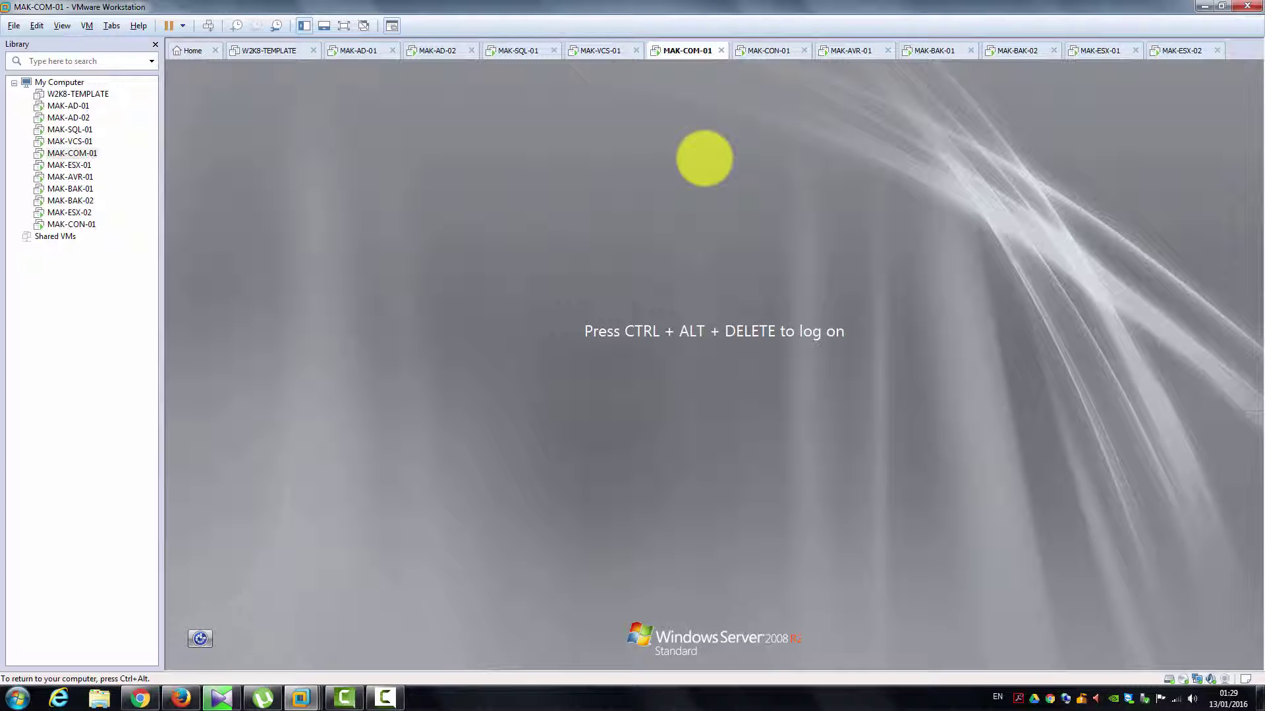
key("ctrl+alt+Insert")
type("P@ssw0rd")
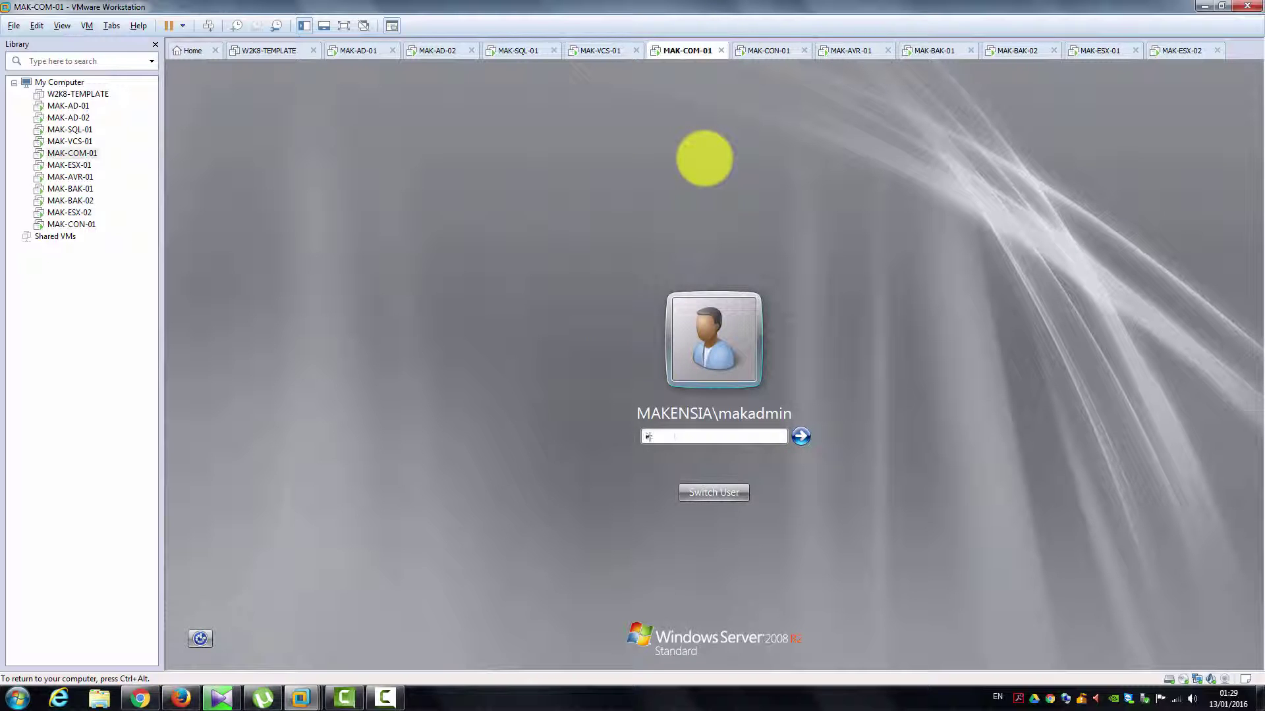
key("Return")
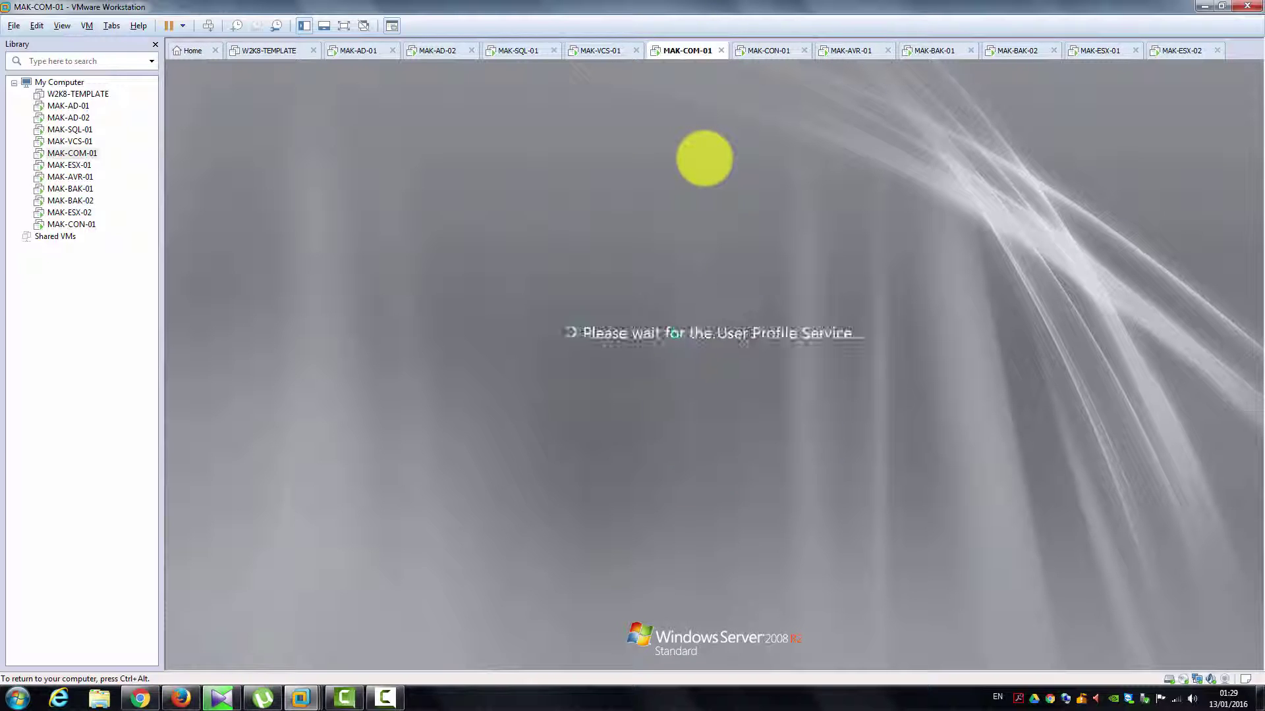
key("ctrl+alt")
left_click(766, 50)
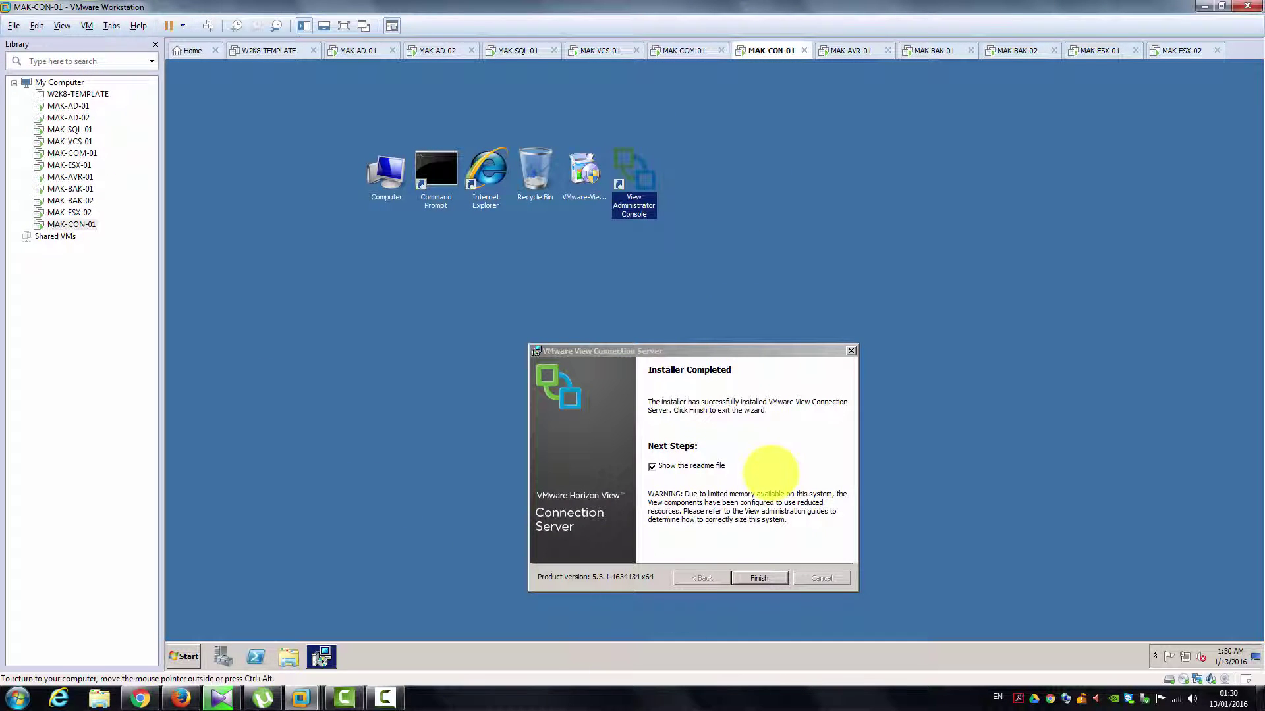
Step: Turn off 'Show the readme file' and finish the Connection Server installer
left_click(685, 464)
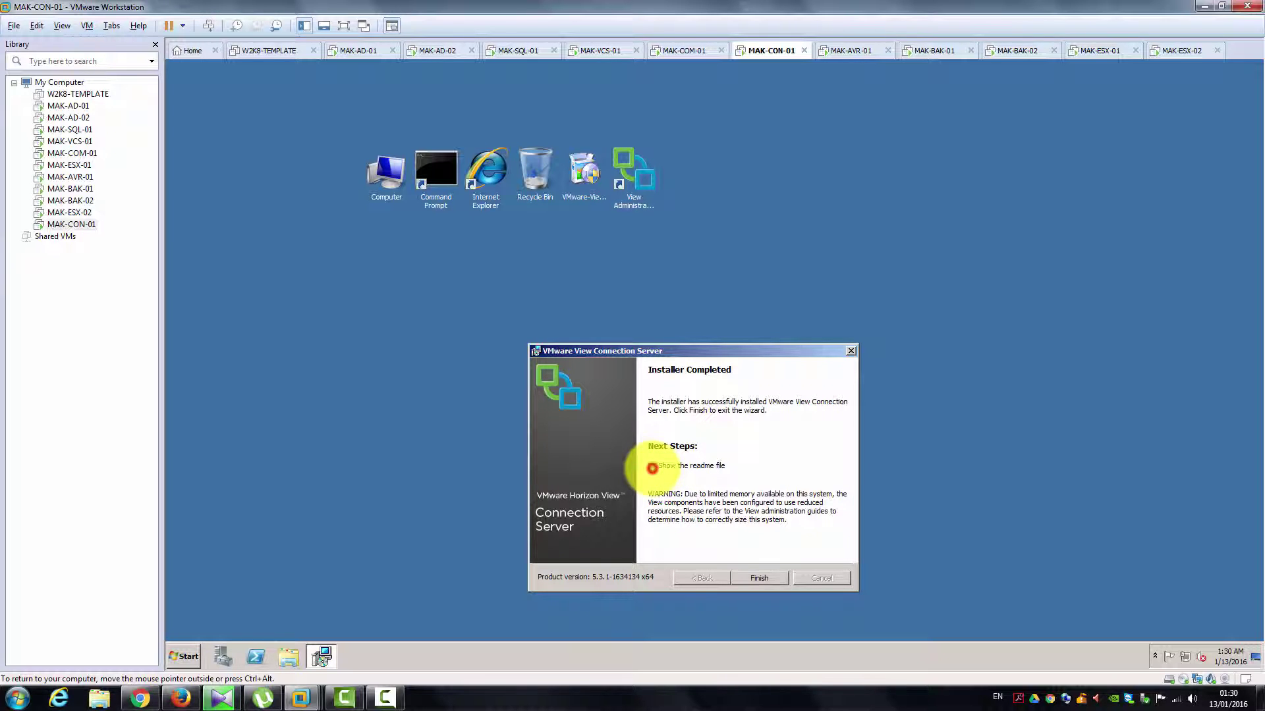
left_click(652, 466)
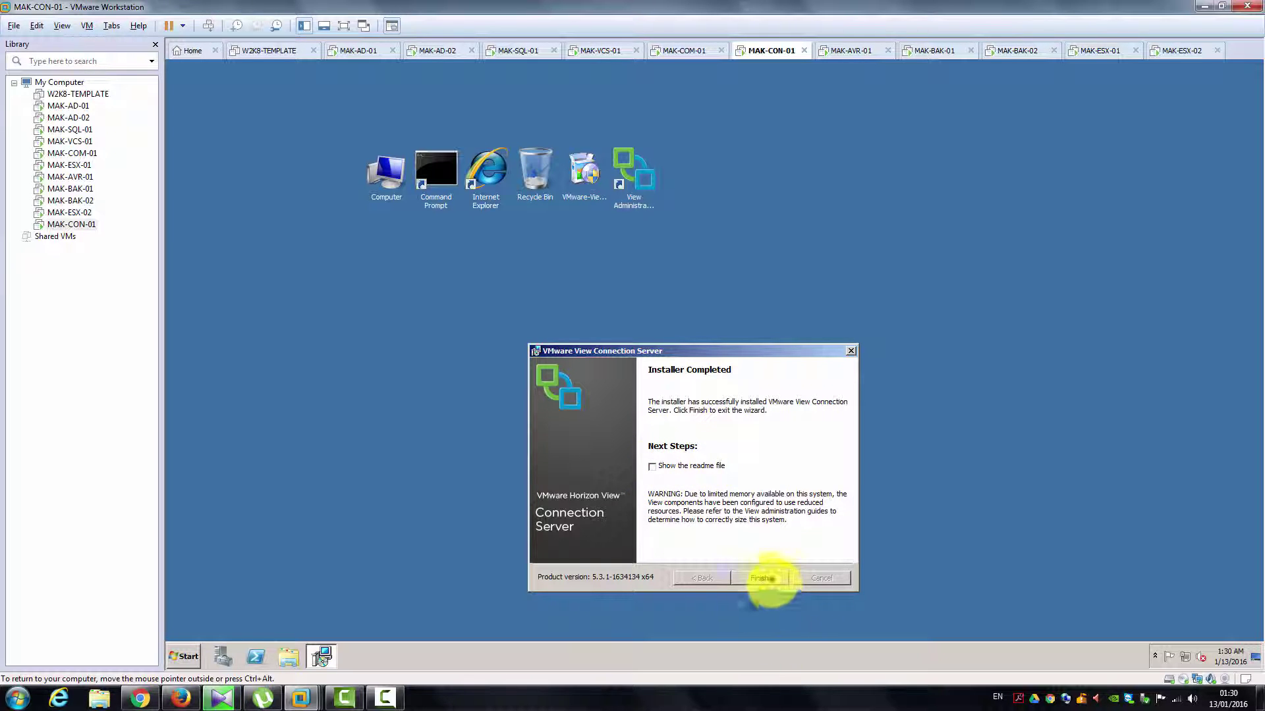
left_click(759, 577)
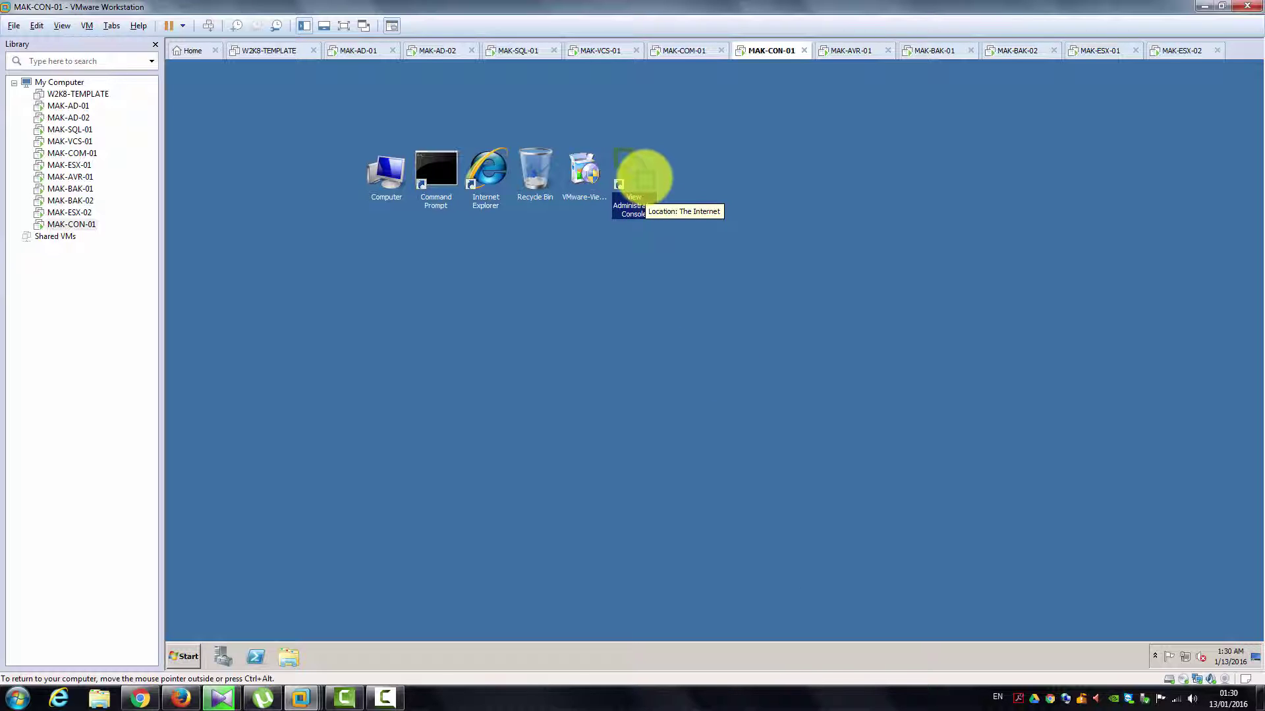
Step: Launch the View Administrator Console and continue past the localhost certificate warning
double_click(644, 177)
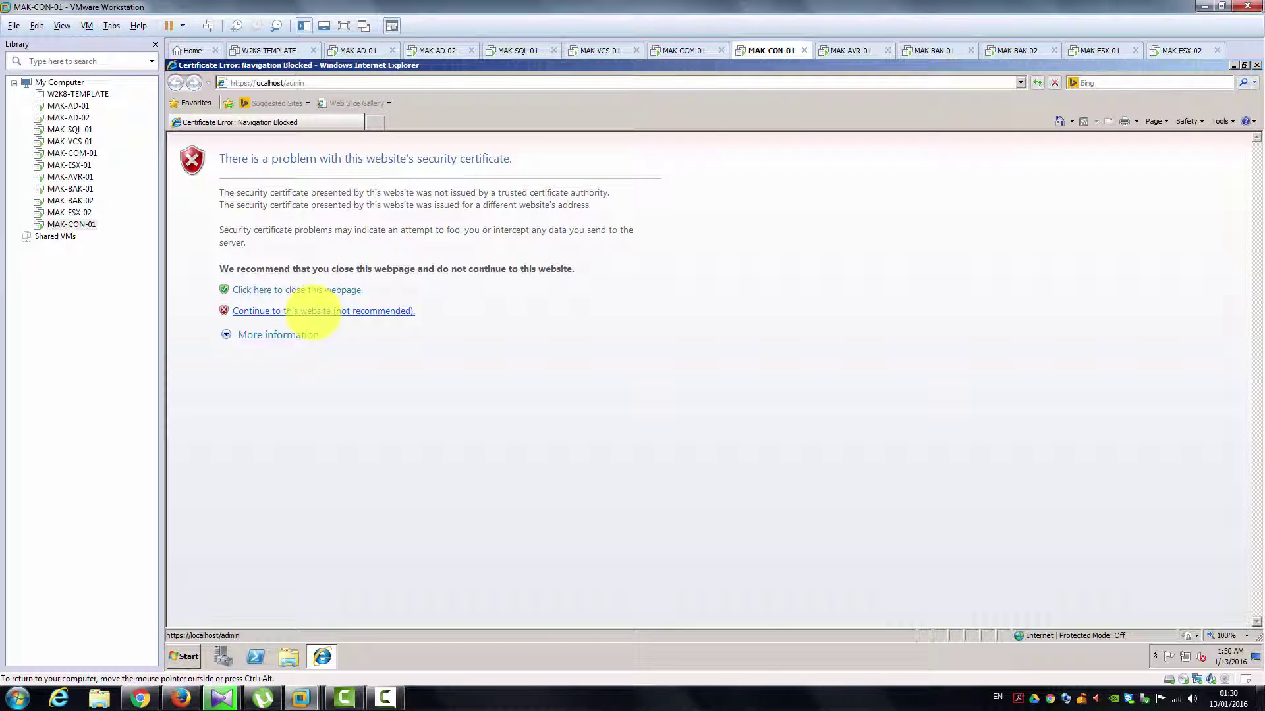
left_click(312, 311)
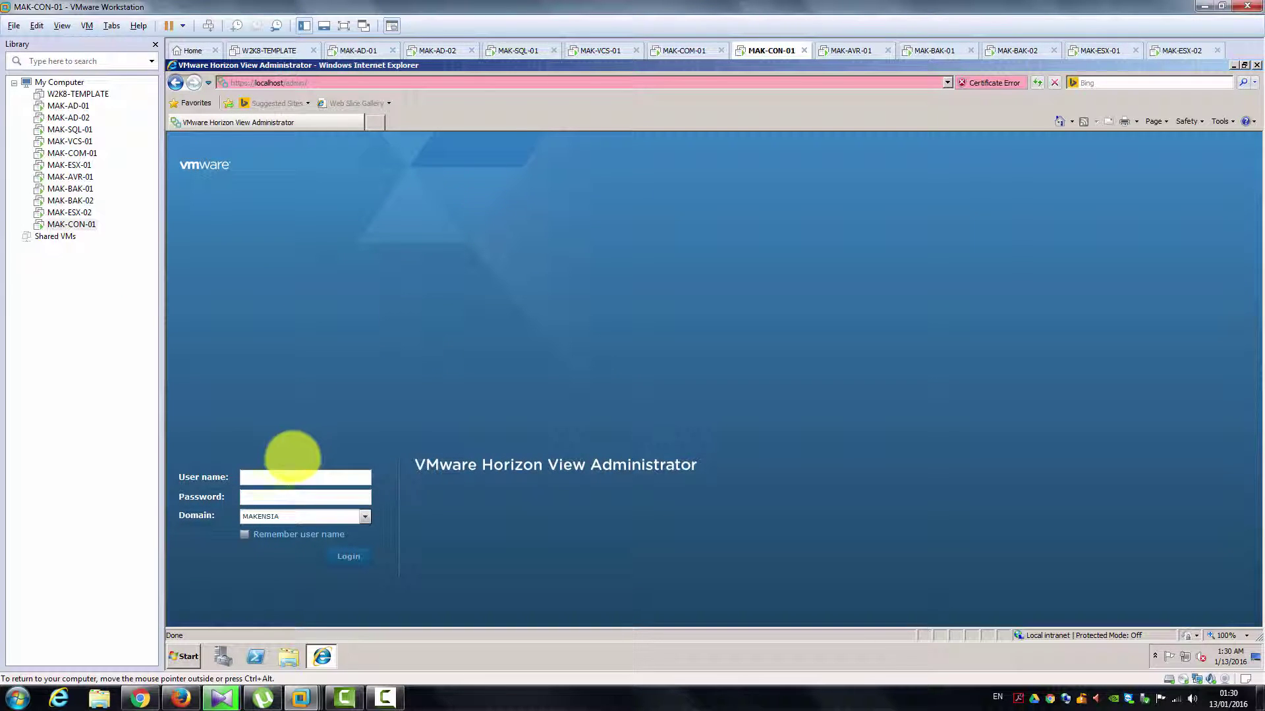
Step: Log in to View Administrator as makadmin with the account password
left_click(284, 480)
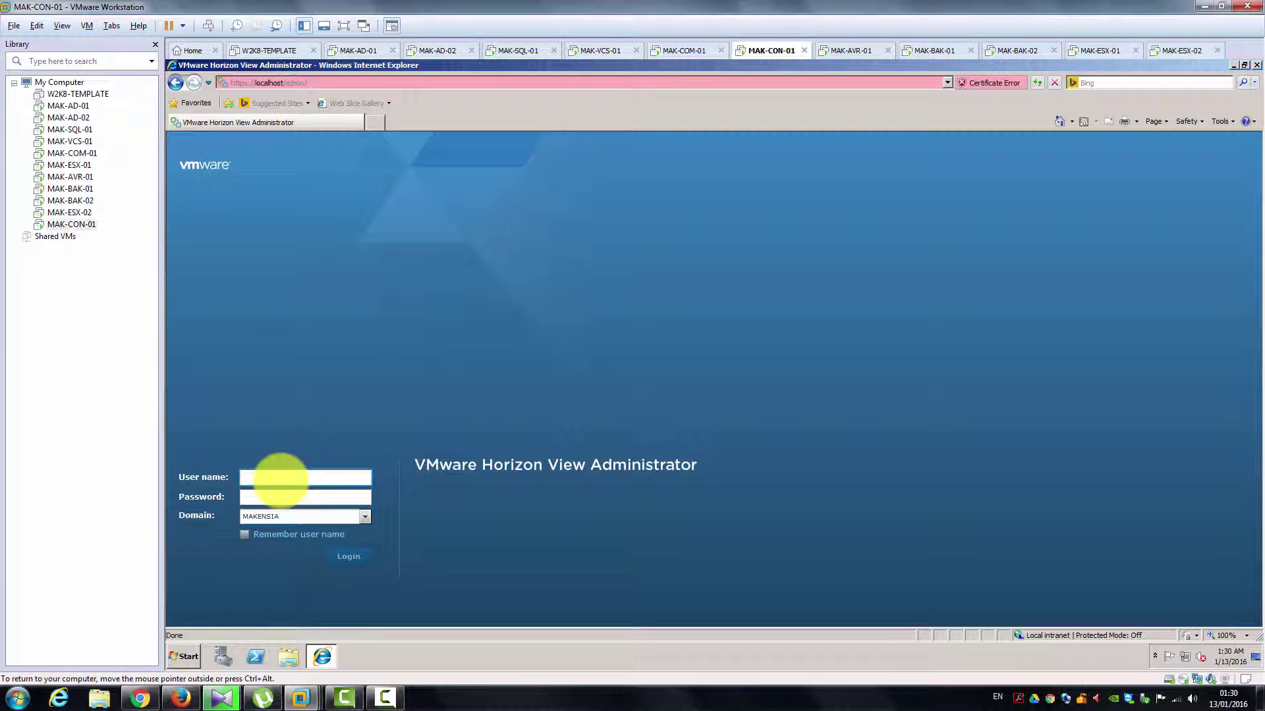
type("makadmin")
key("Tab")
type("*****")
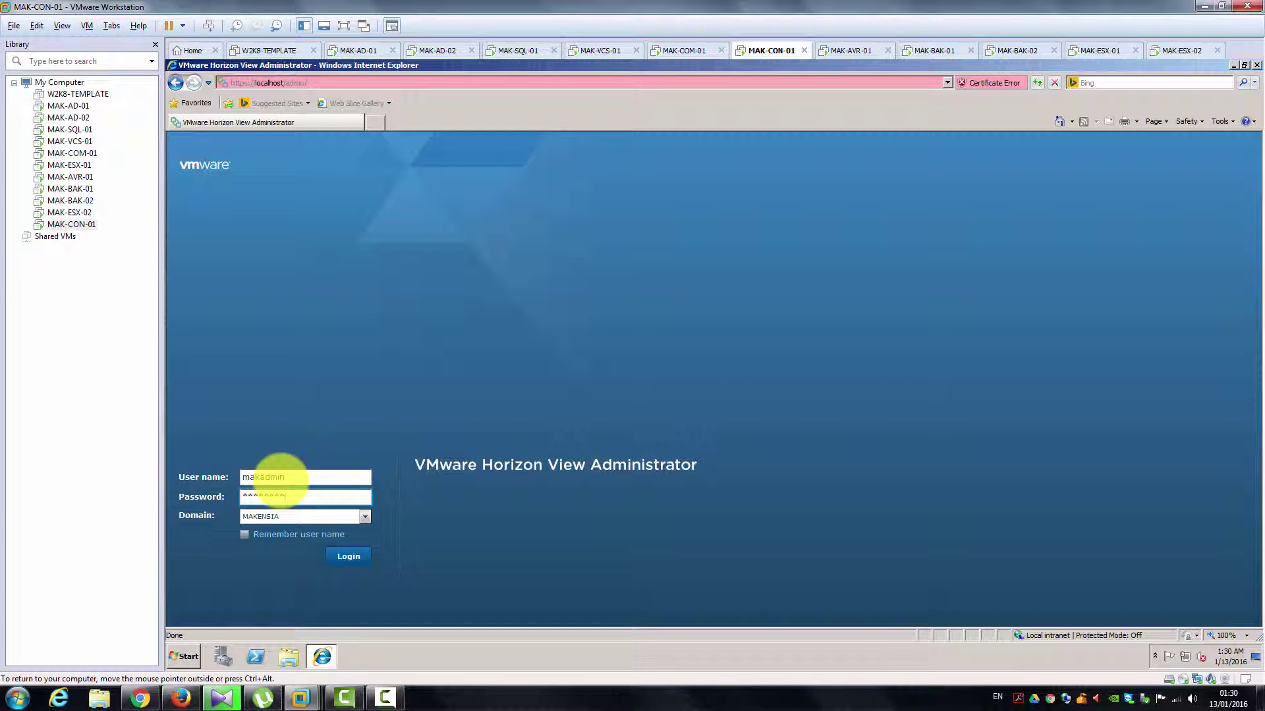
key("Return")
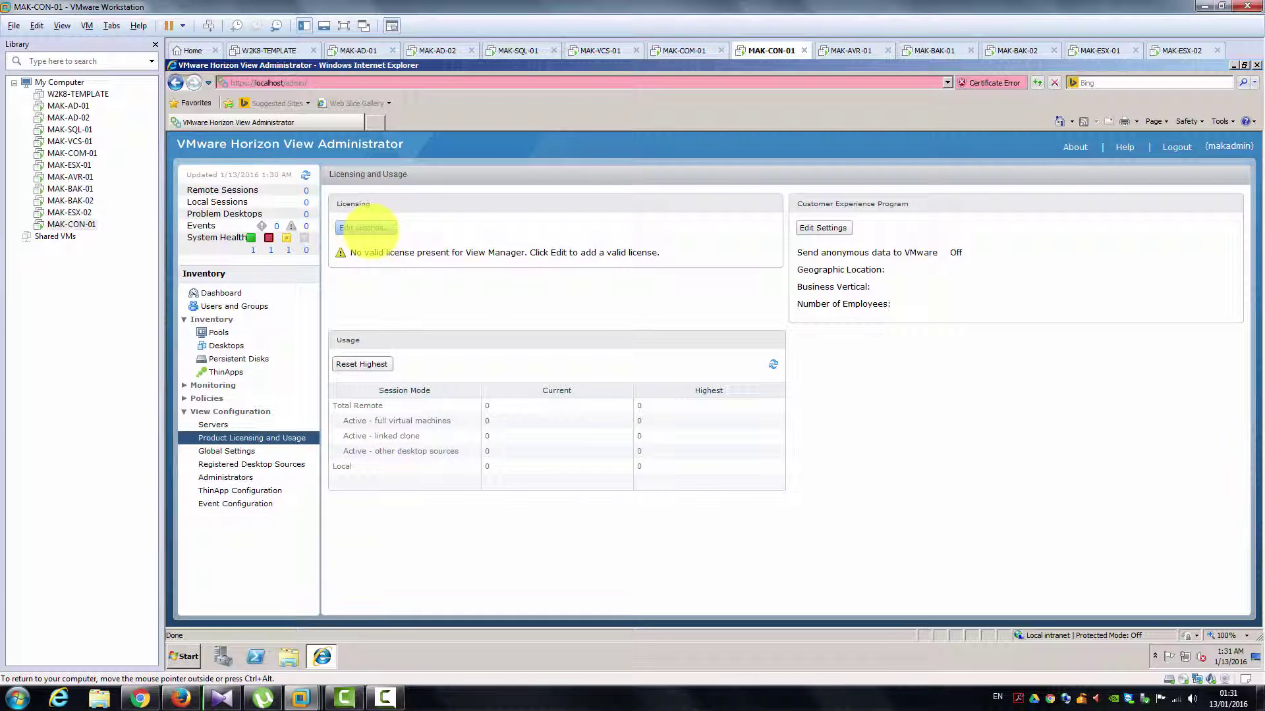
left_click(368, 228)
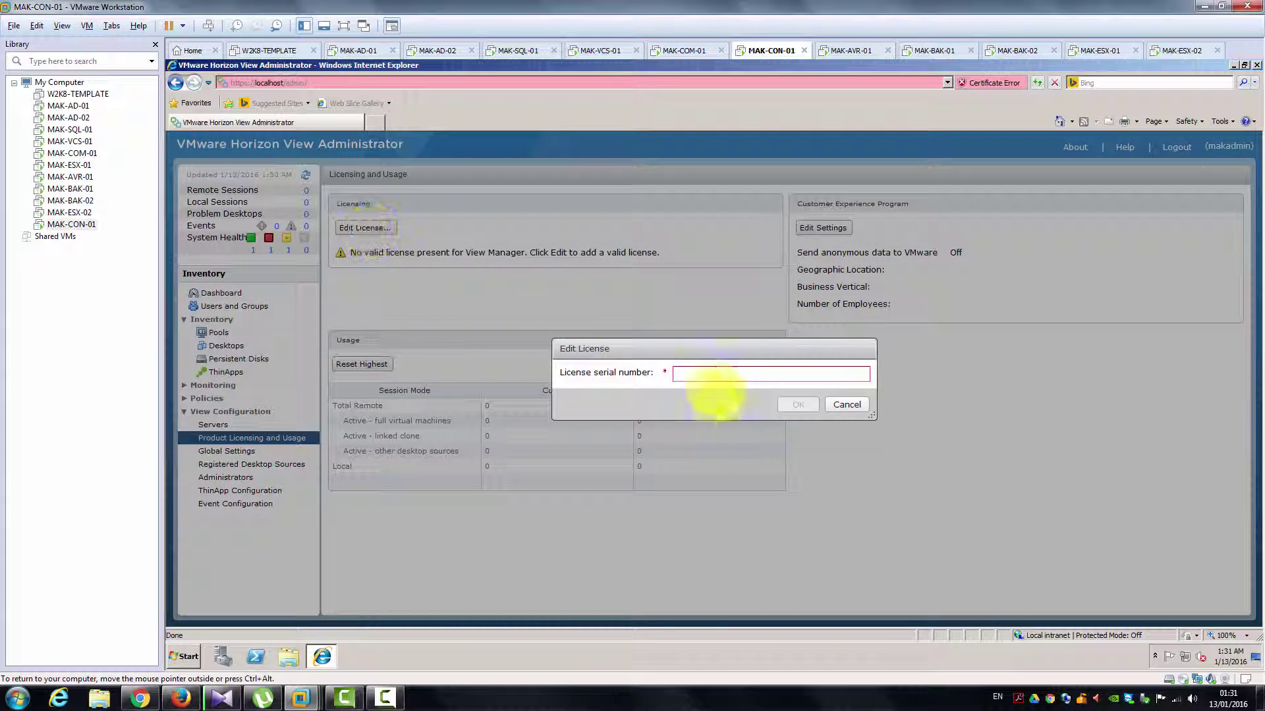
left_click(706, 374)
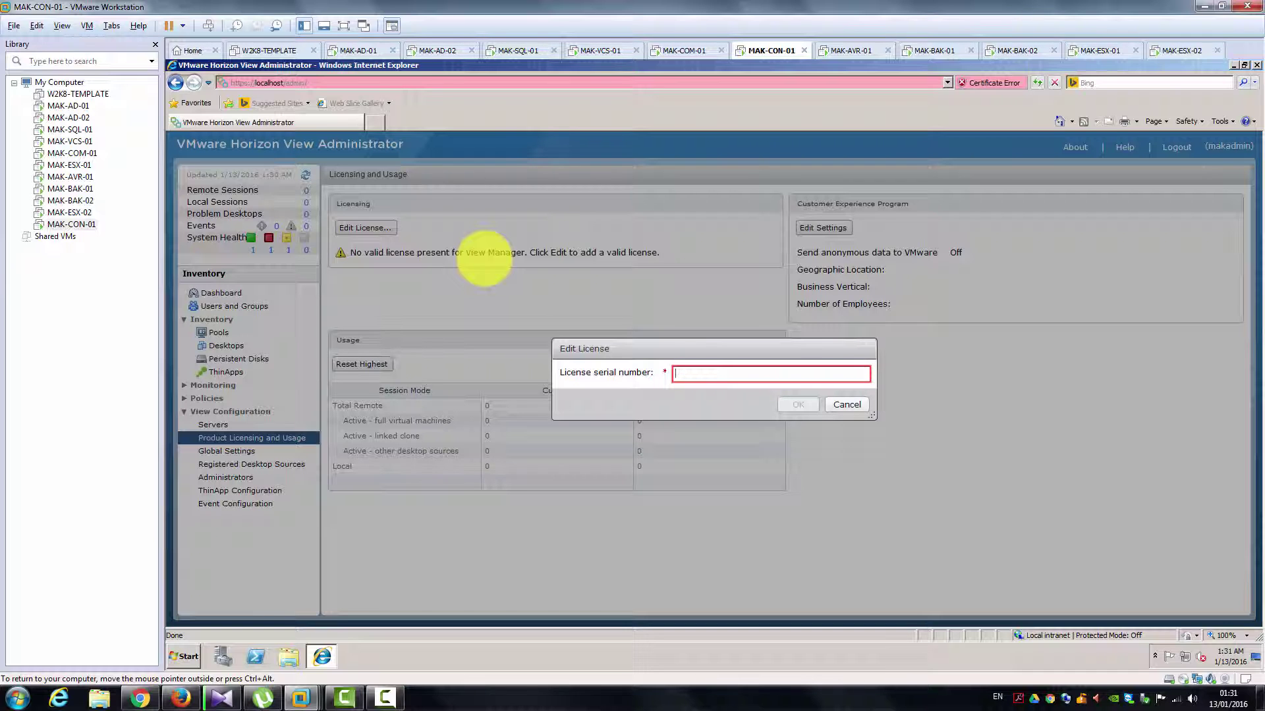
left_click(854, 407)
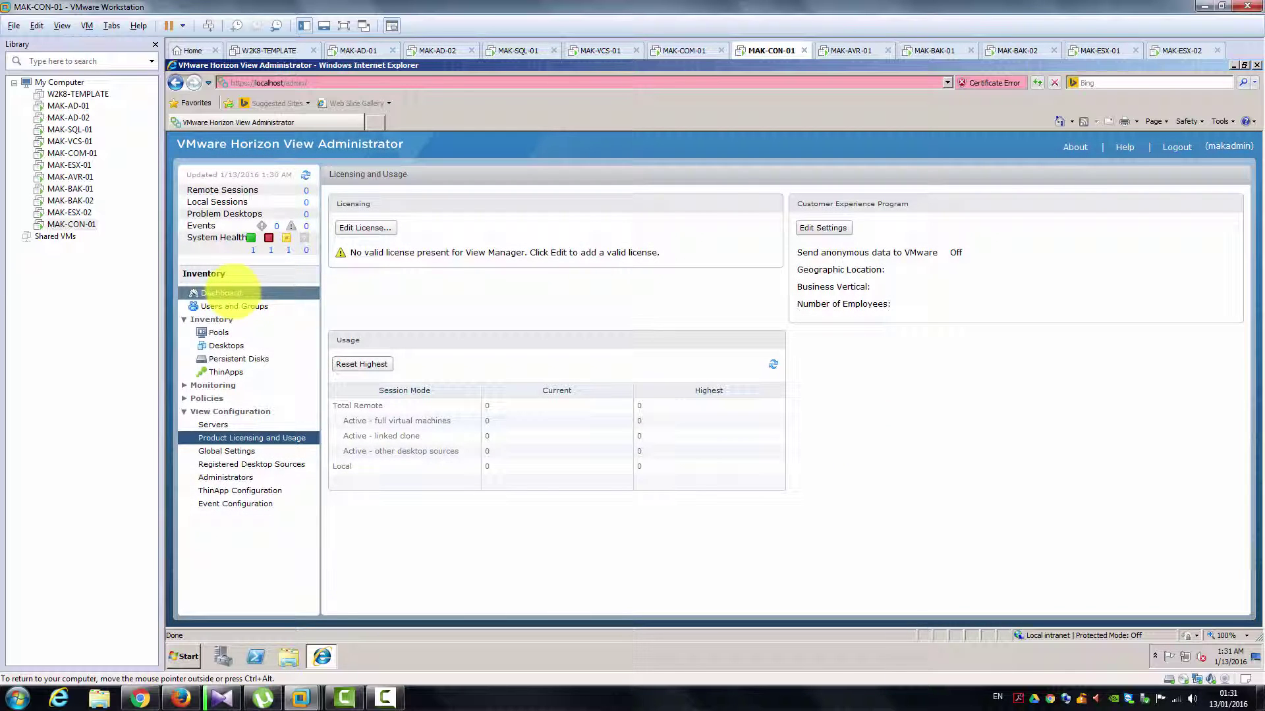
Step: Expand Connection Servers, Event database and Domains on the Dashboard, then view Users and Groups
left_click(221, 293)
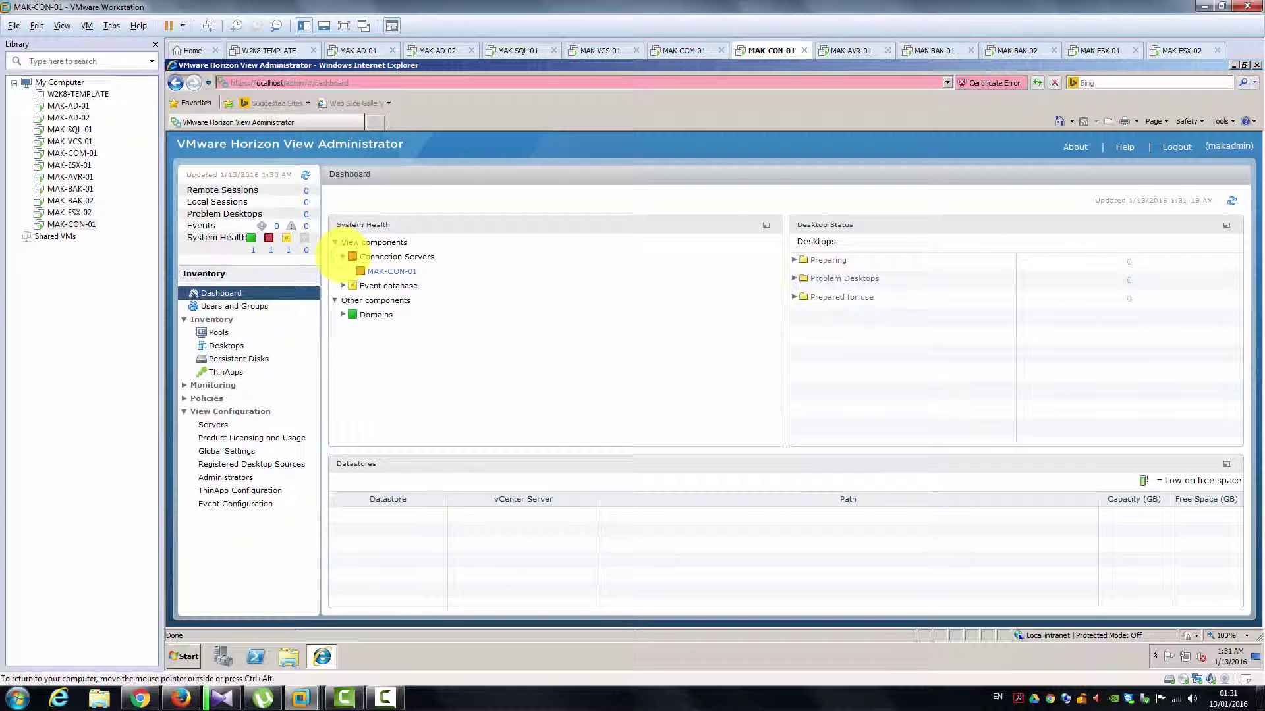
left_click(343, 257)
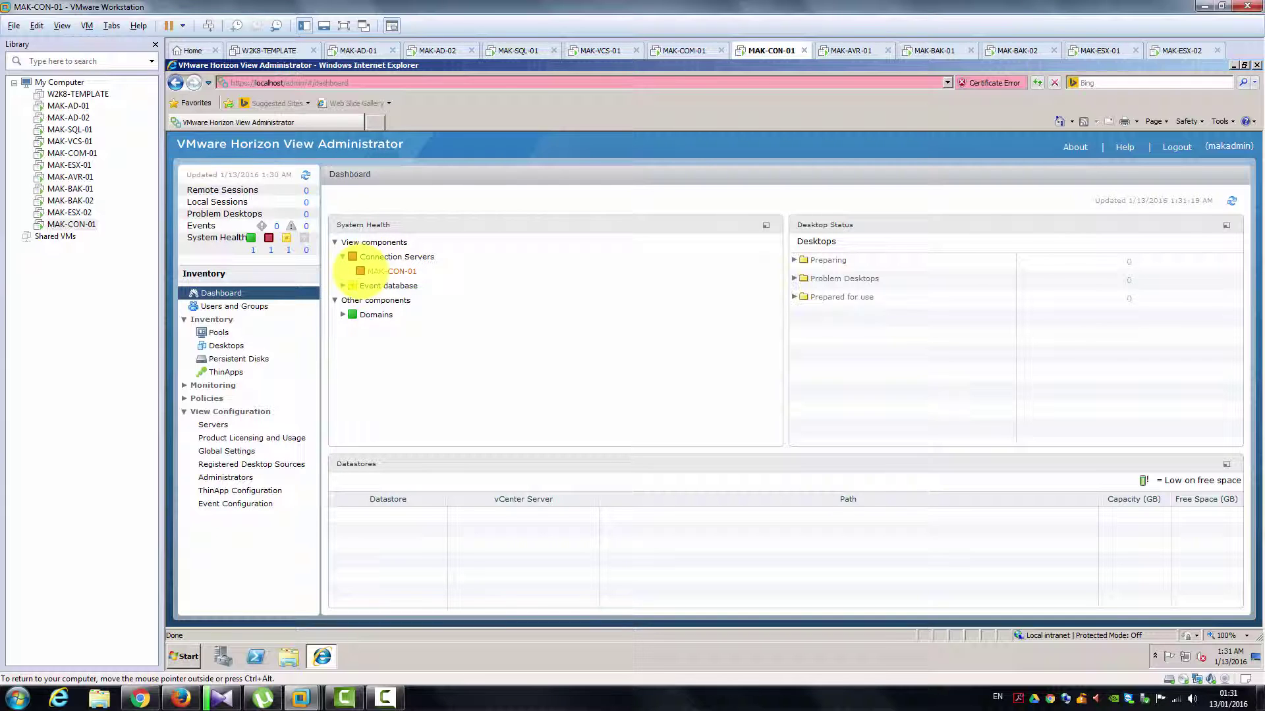
left_click(342, 285)
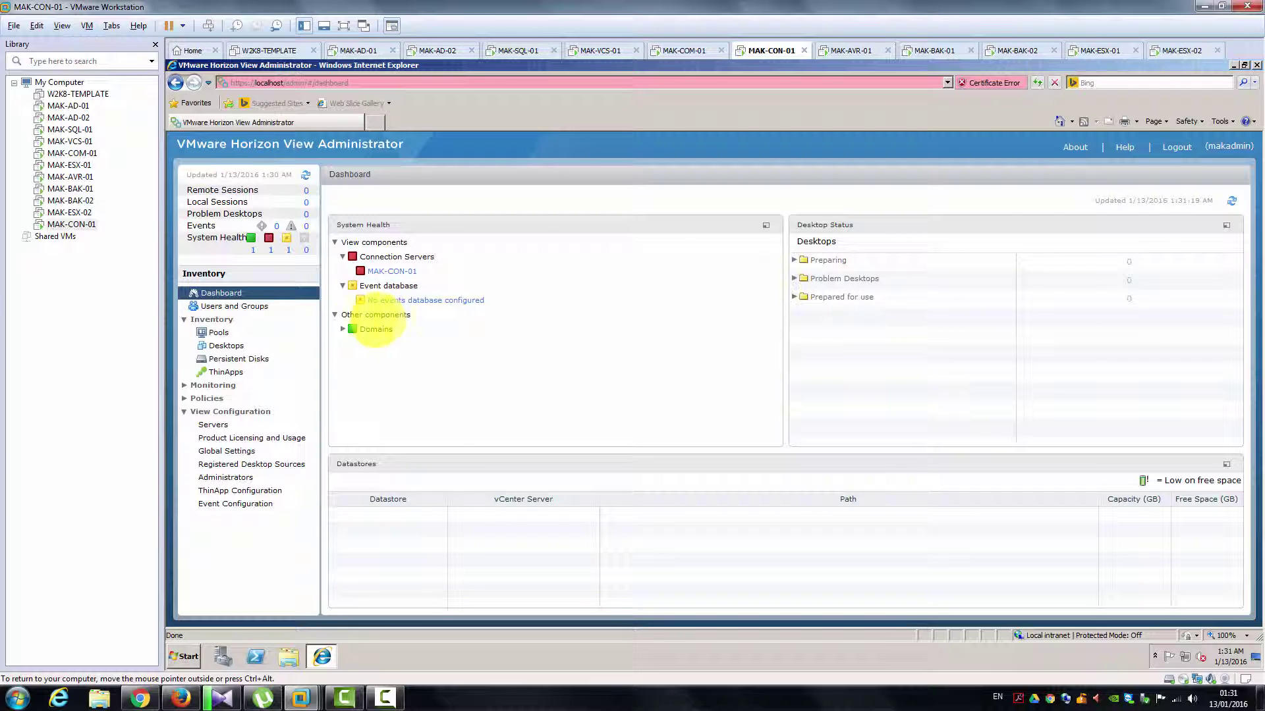
left_click(342, 328)
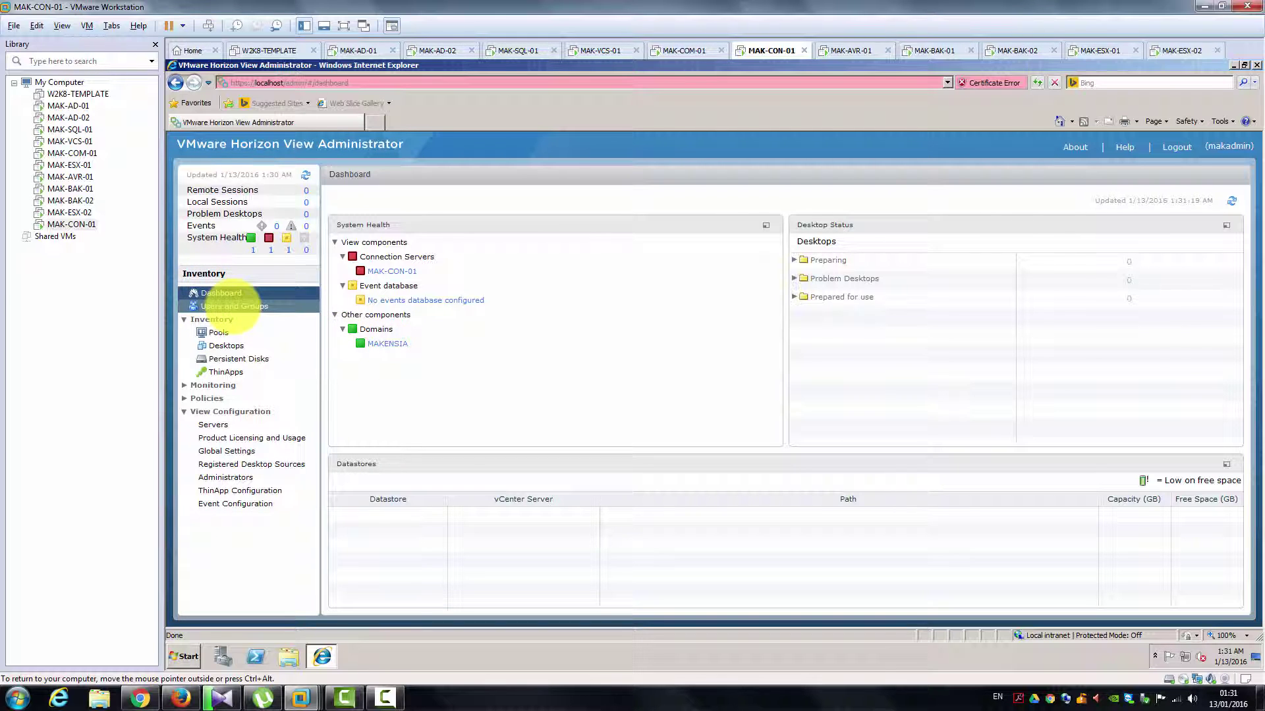
left_click(234, 306)
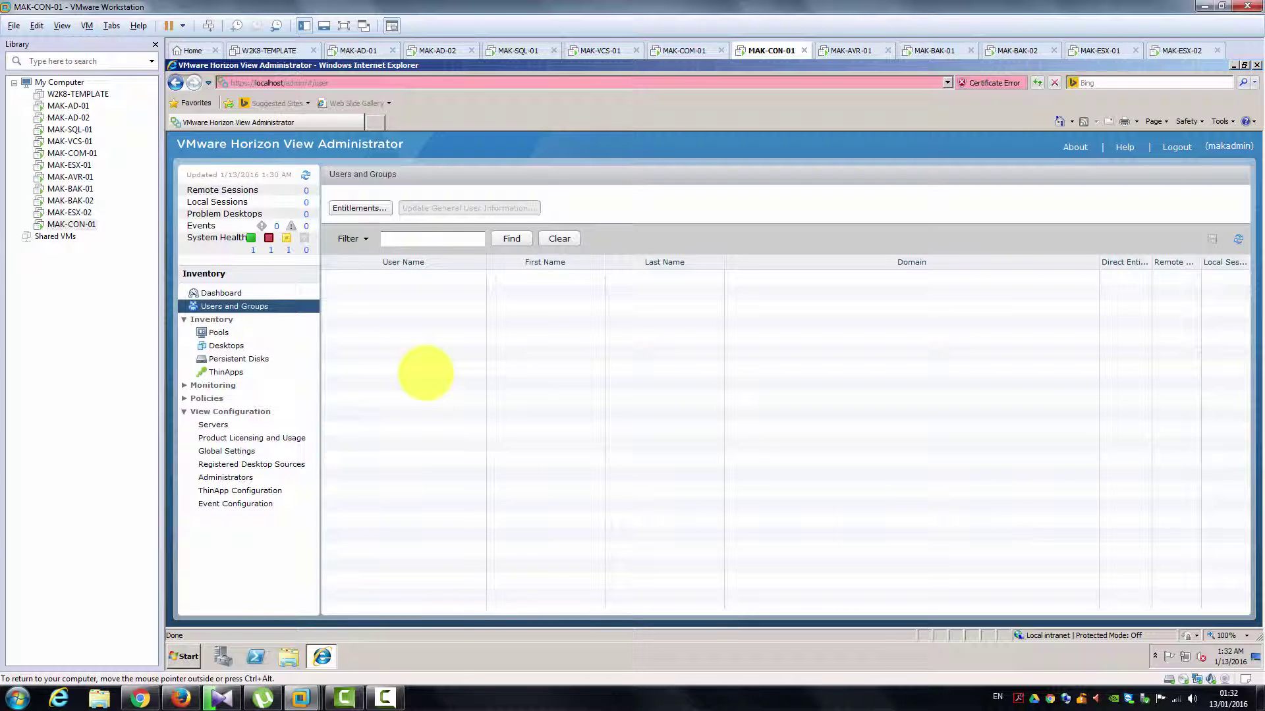
Step: Browse Pools, Desktops and Persistent Disks, then expand the Monitoring node
left_click(218, 332)
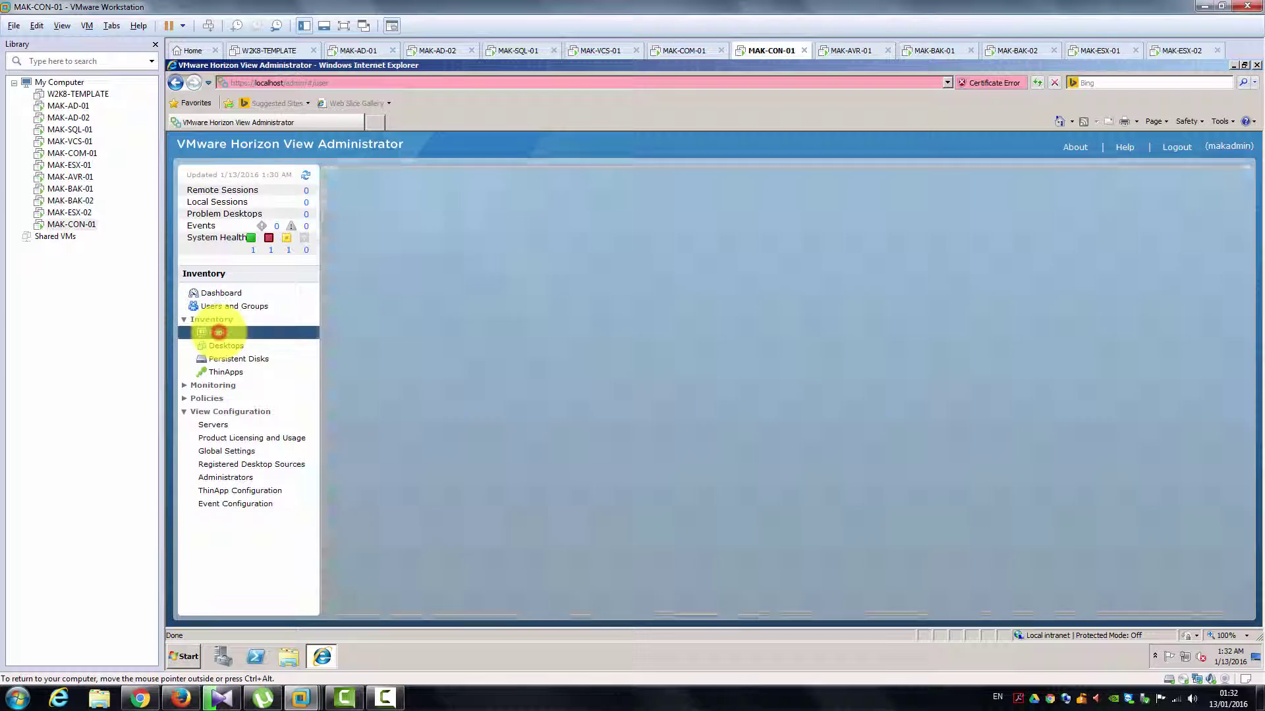
left_click(224, 346)
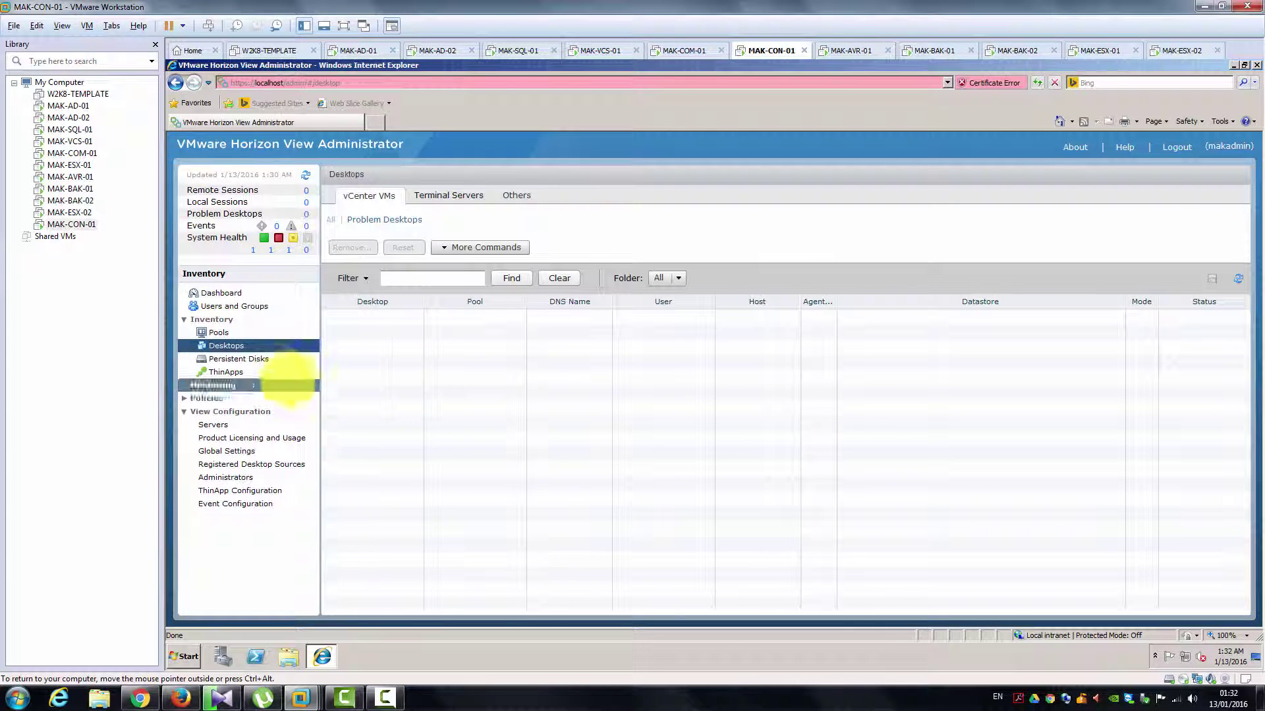
left_click(275, 359)
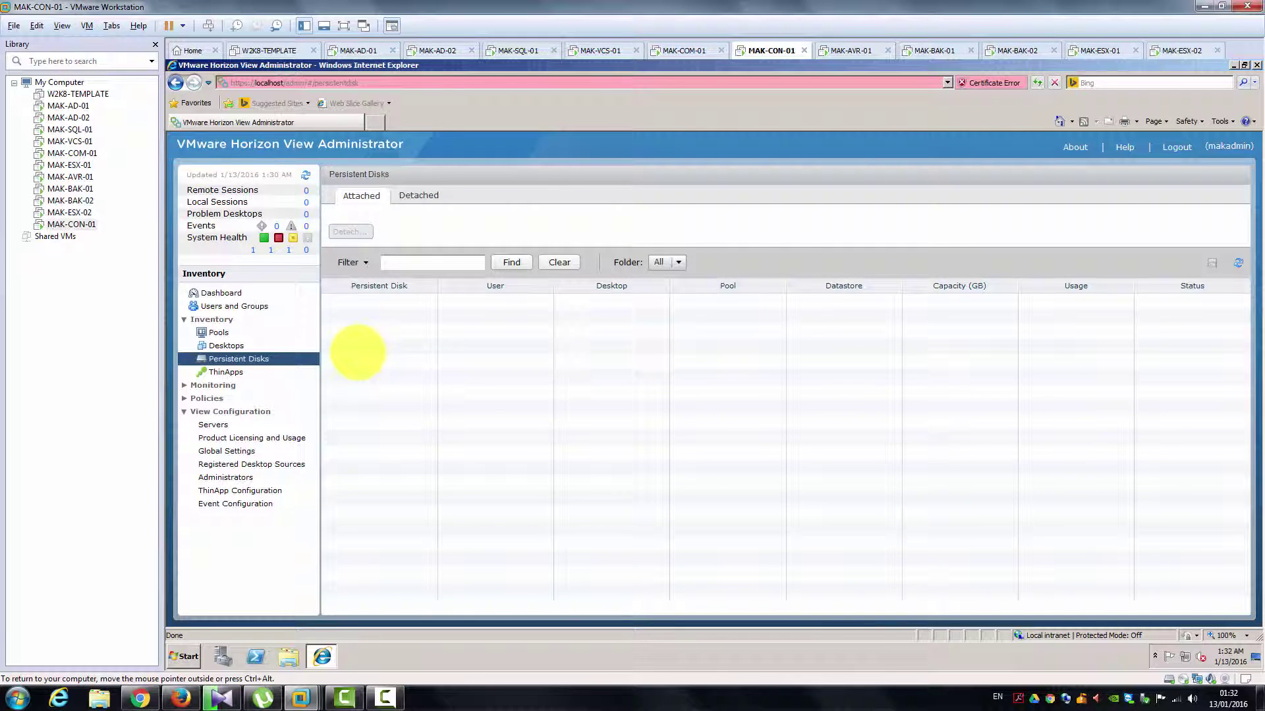
left_click(183, 385)
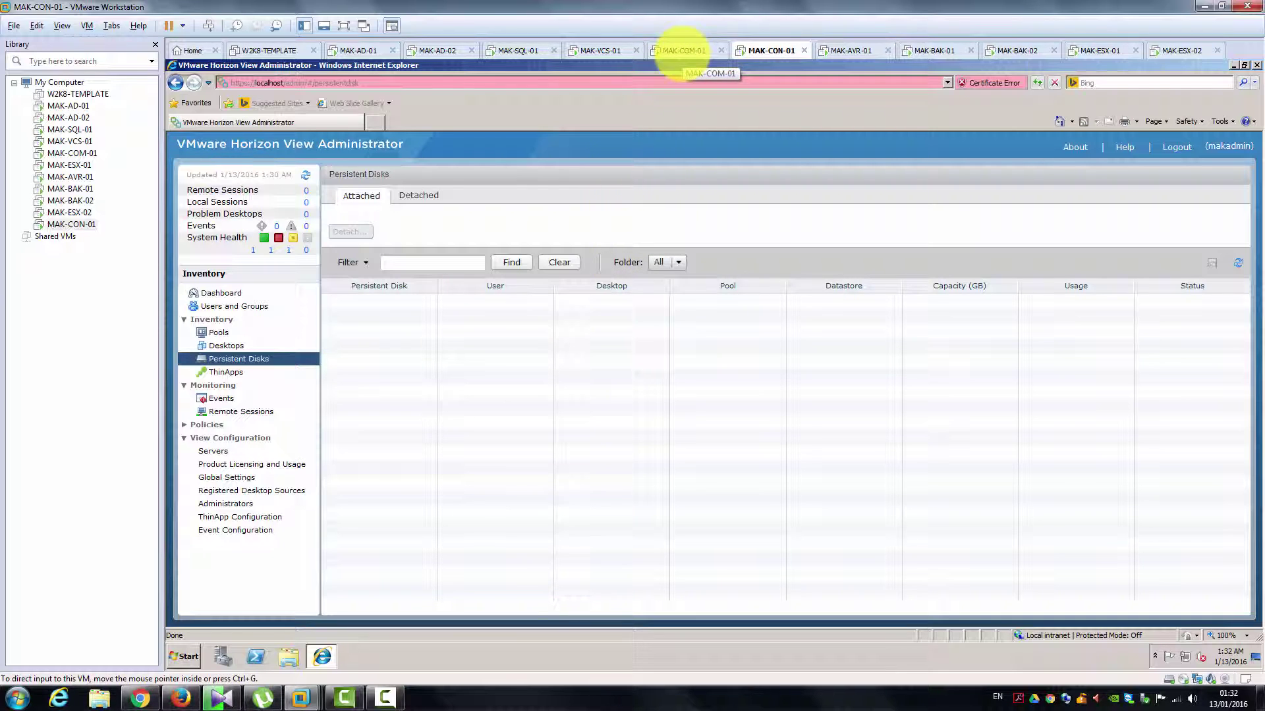
left_click(685, 50)
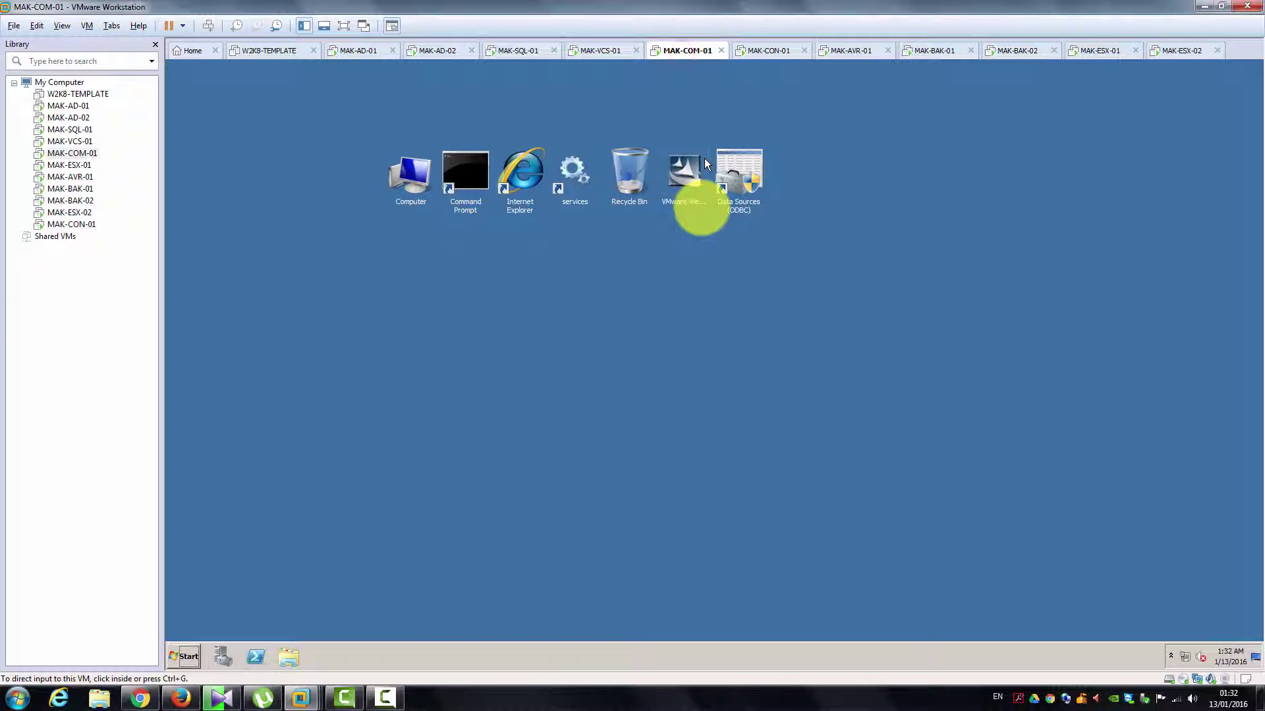
left_click(769, 51)
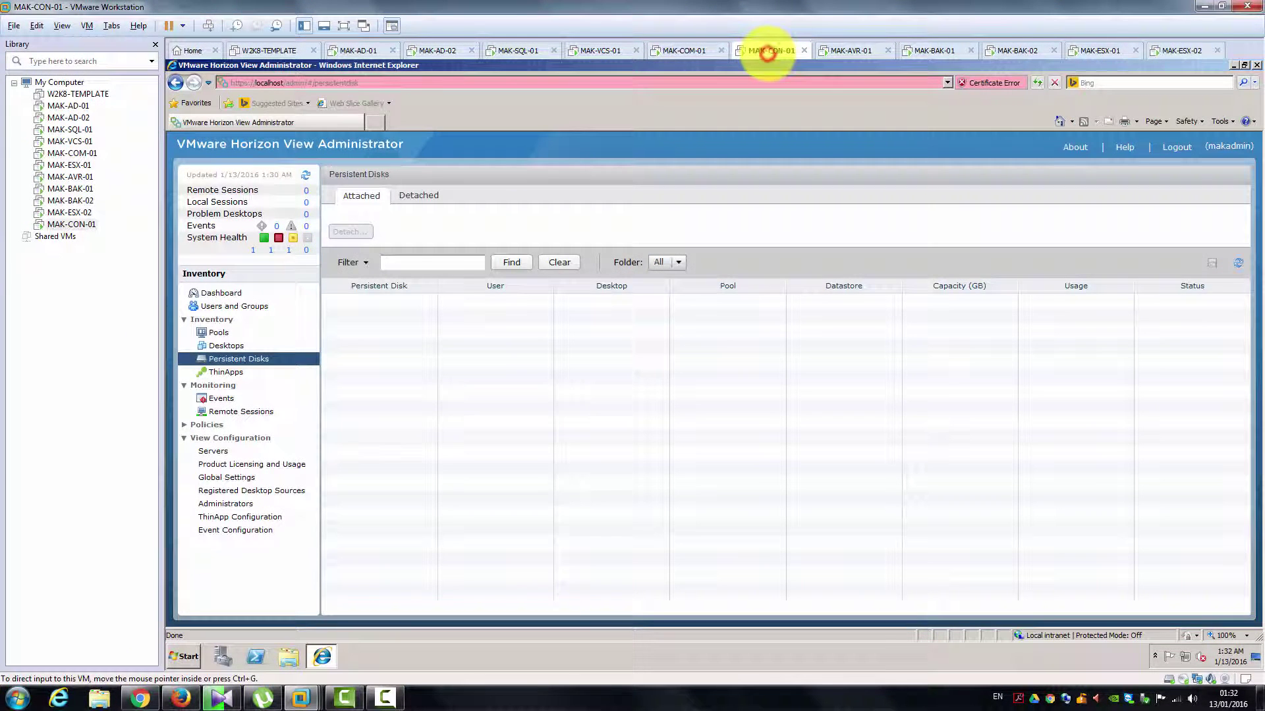